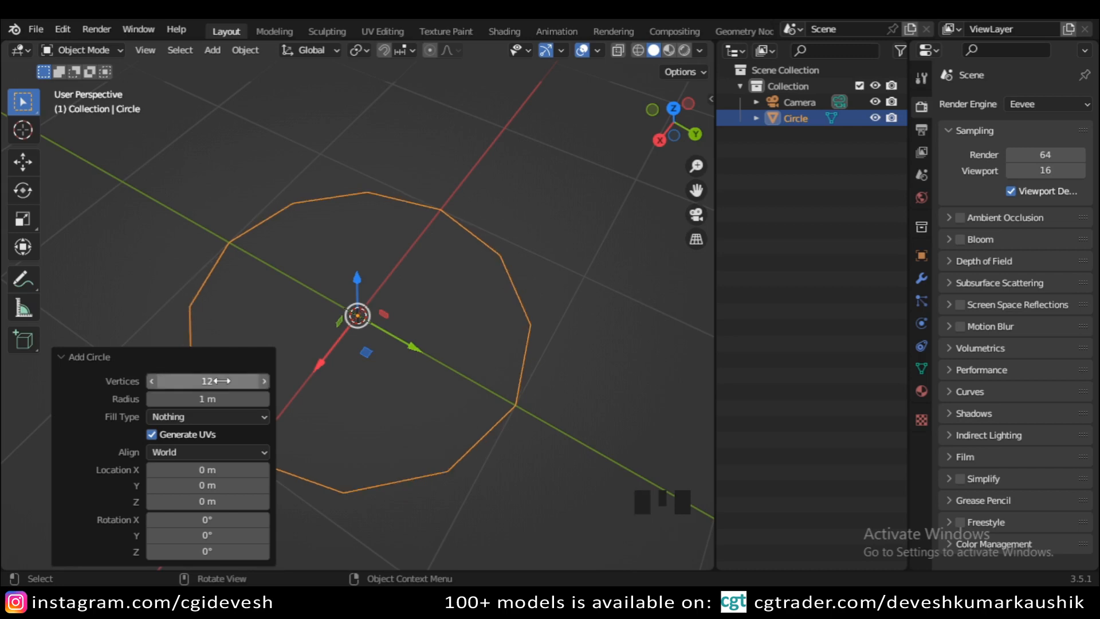
Enter Edit Mode on the 12-vertex circle and fill its outline with a face
left_click(551, 427)
left_click(489, 431)
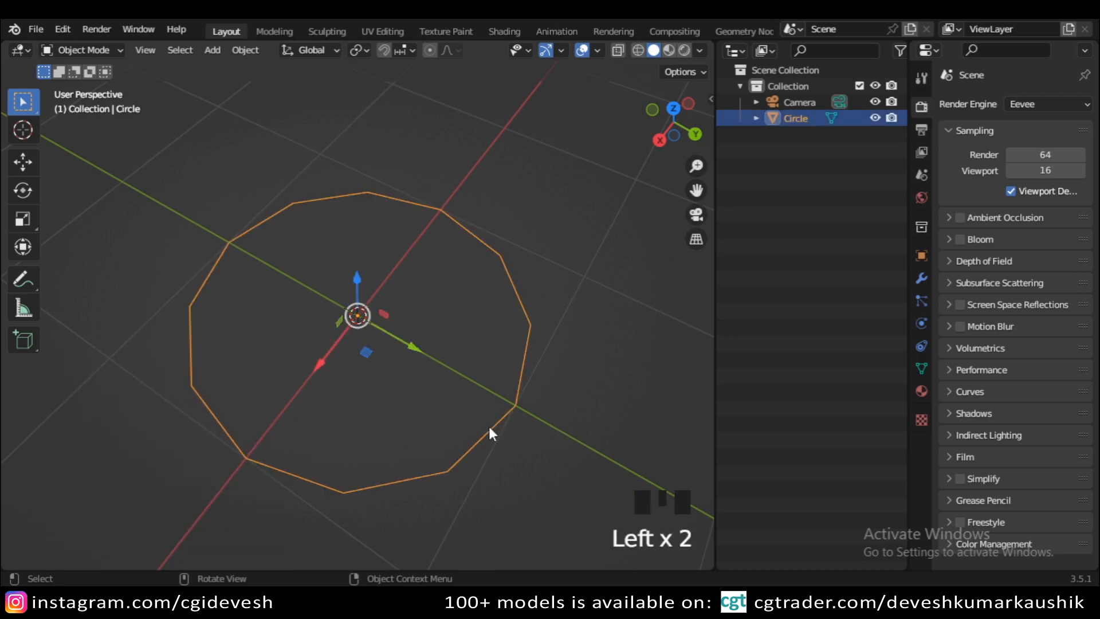
key("1")
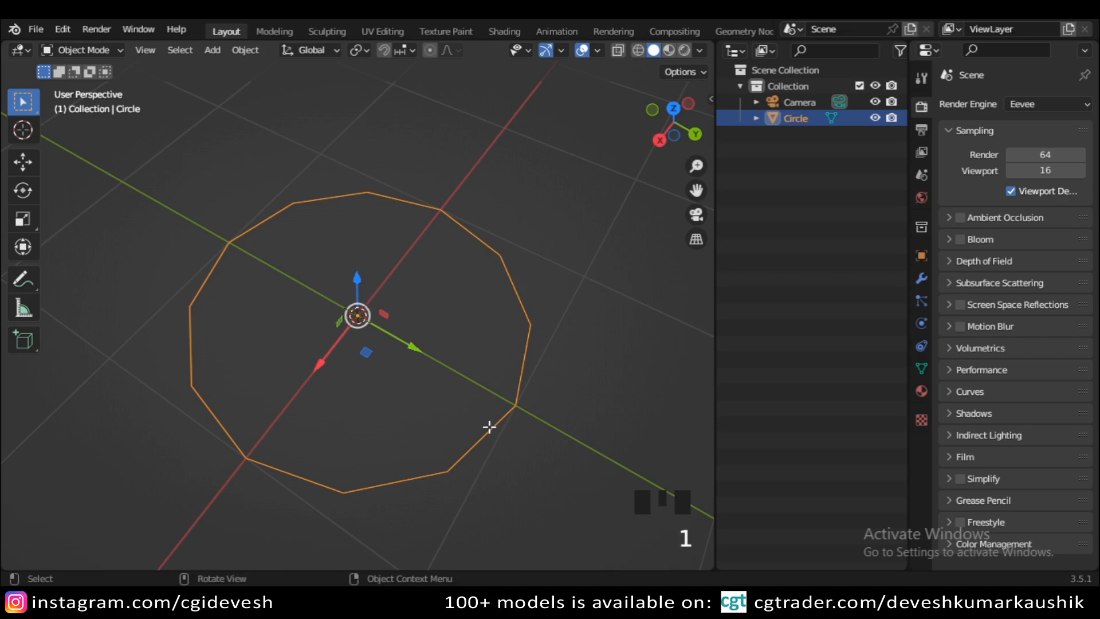
key("Tab")
scroll(488, 427, "down", 3)
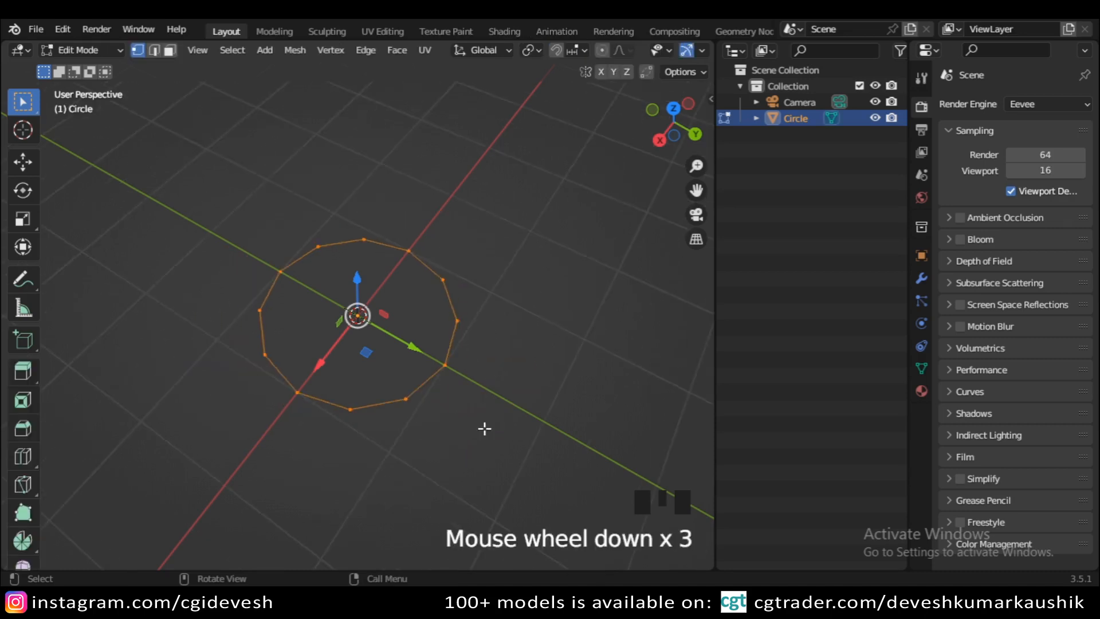
mouse_move(483, 430)
middle_mouse_down()
mouse_move(504, 381)
mouse_move(490, 421)
mouse_move(500, 427)
middle_mouse_up()
scroll(504, 383, "up", 2)
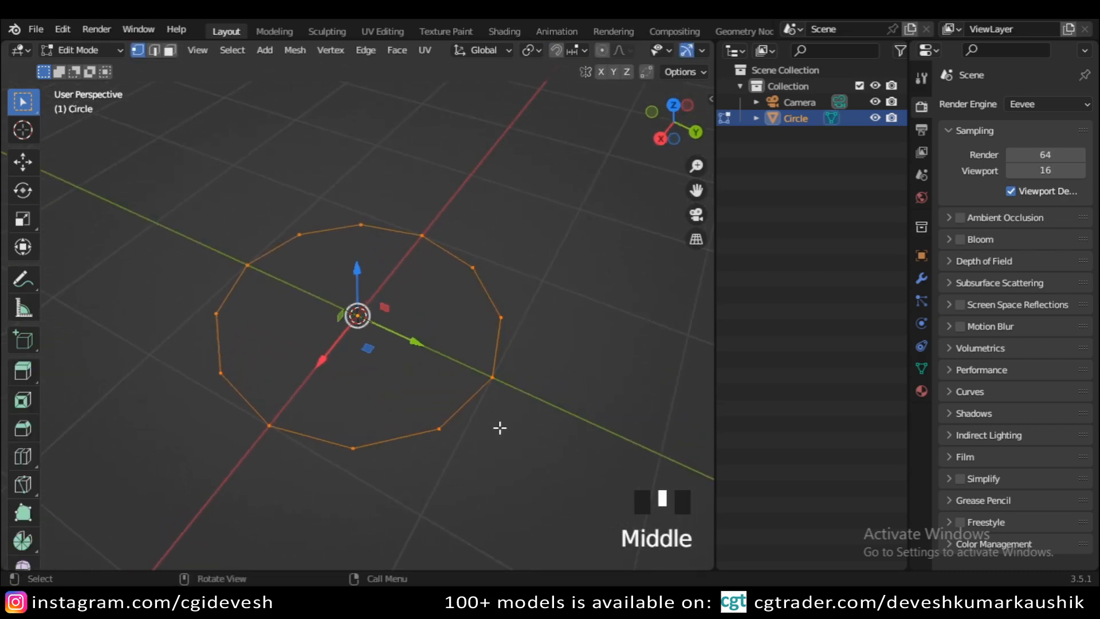
key("f")
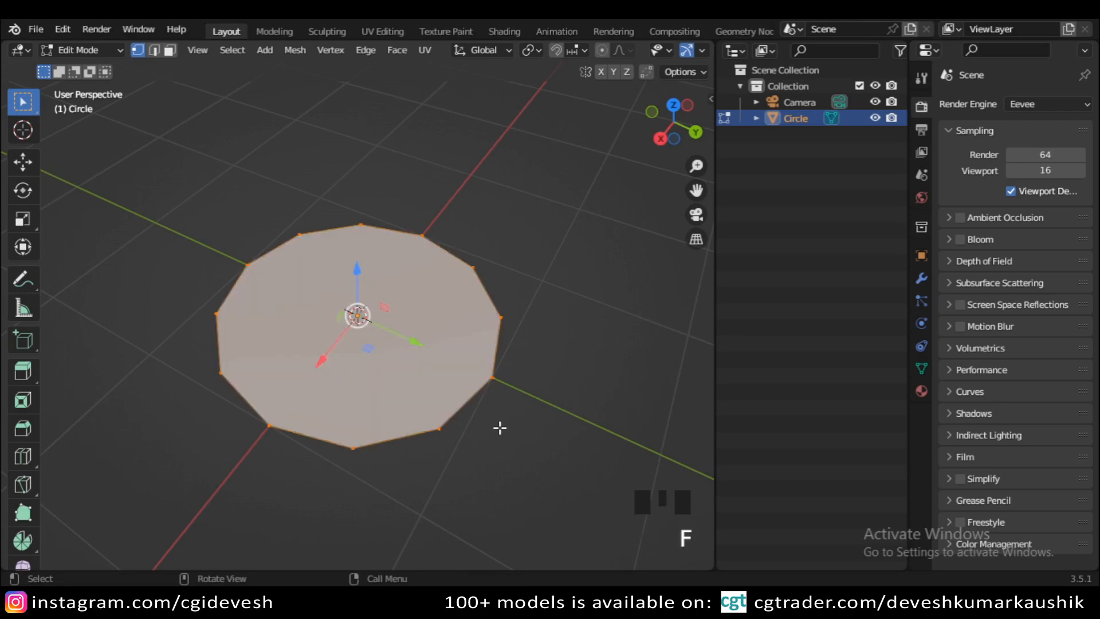
Select the disc's face and extrude it upward about 0.6 m in front view
left_click(459, 416)
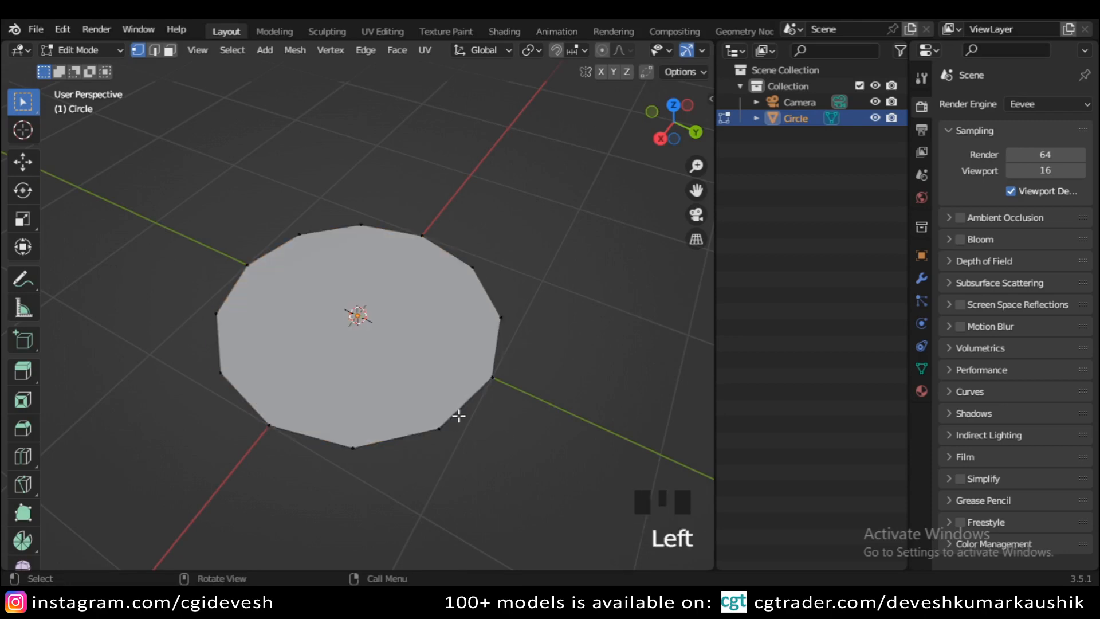
left_click(412, 373)
middle_click_drag(413, 410, 478, 424)
key("KP_1")
scroll(477, 344, "up", 3)
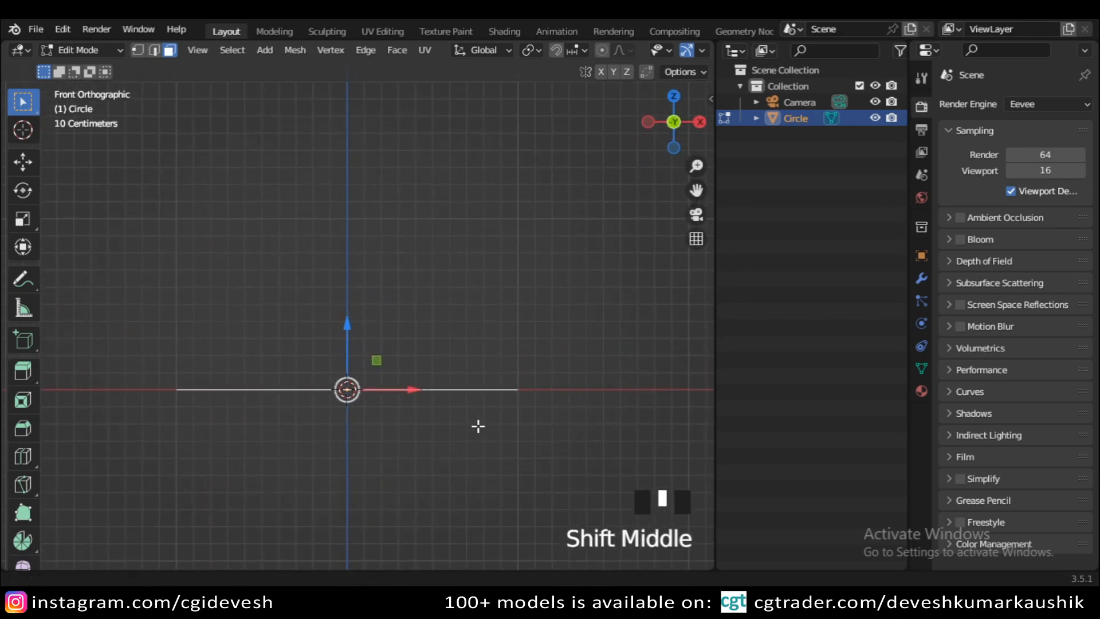
key("e")
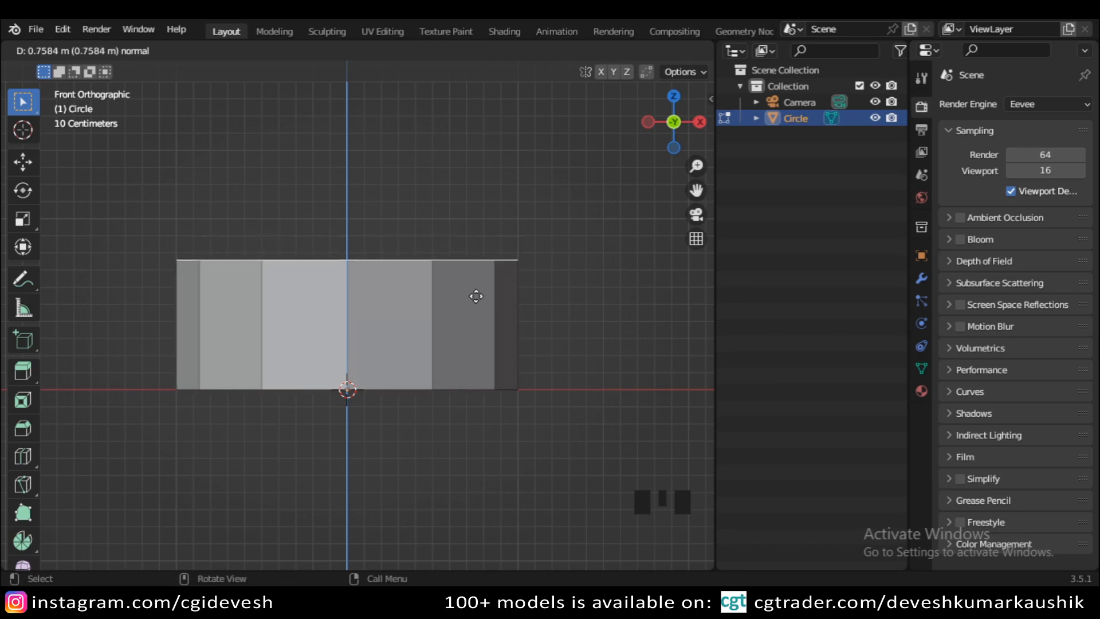
left_click(480, 325)
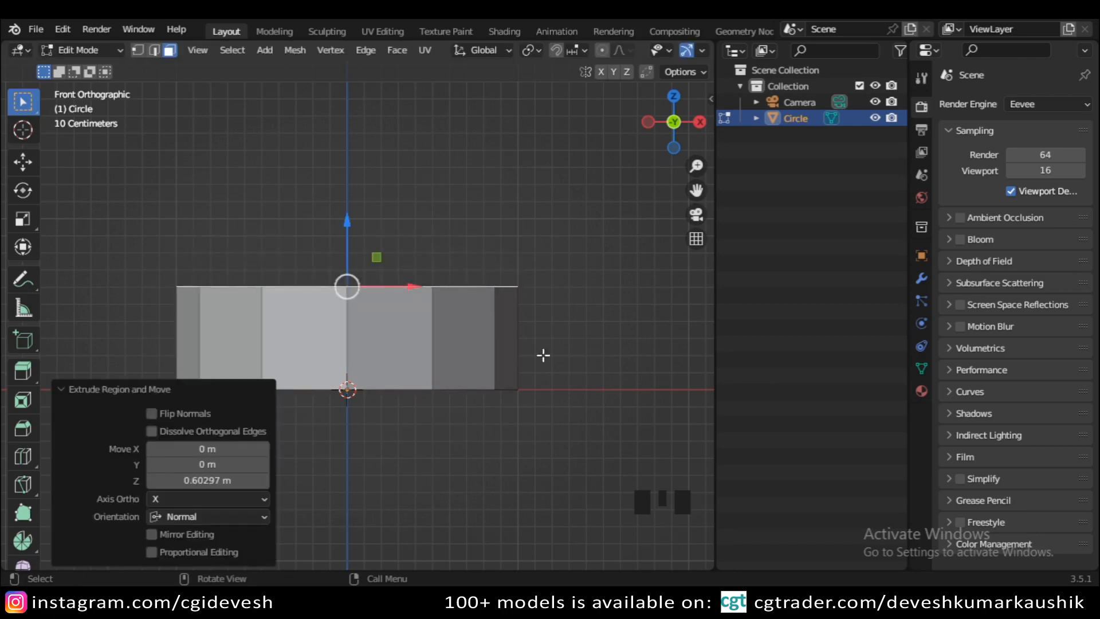
Scale the extruded top face to about 0.58 and lower it about 0.05 m
key("s")
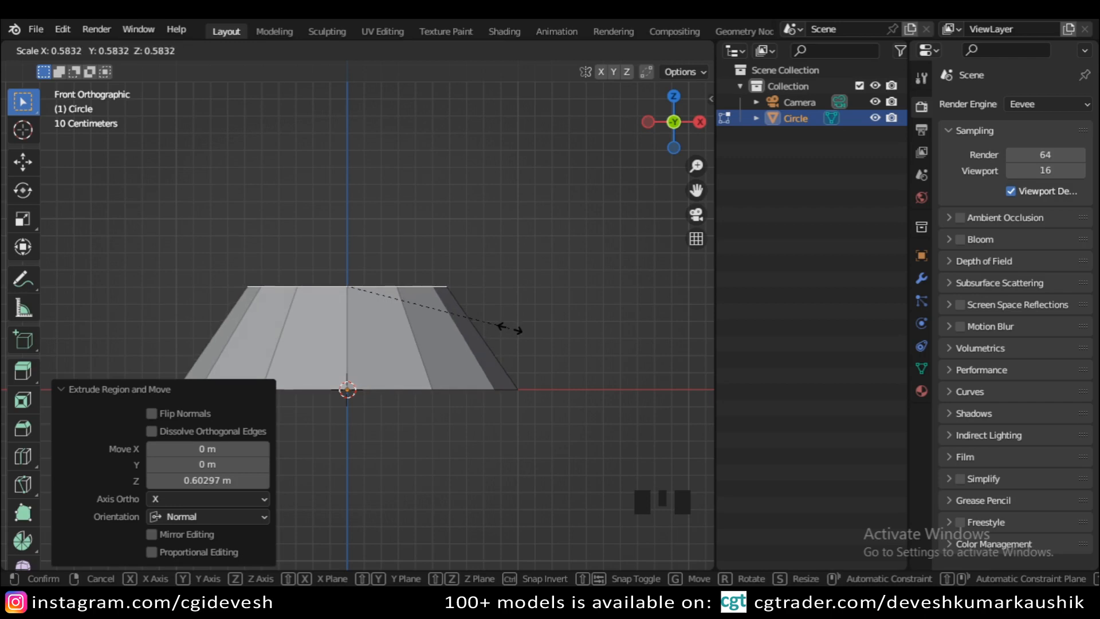
left_click(504, 326)
left_click_drag(347, 221, 348, 240)
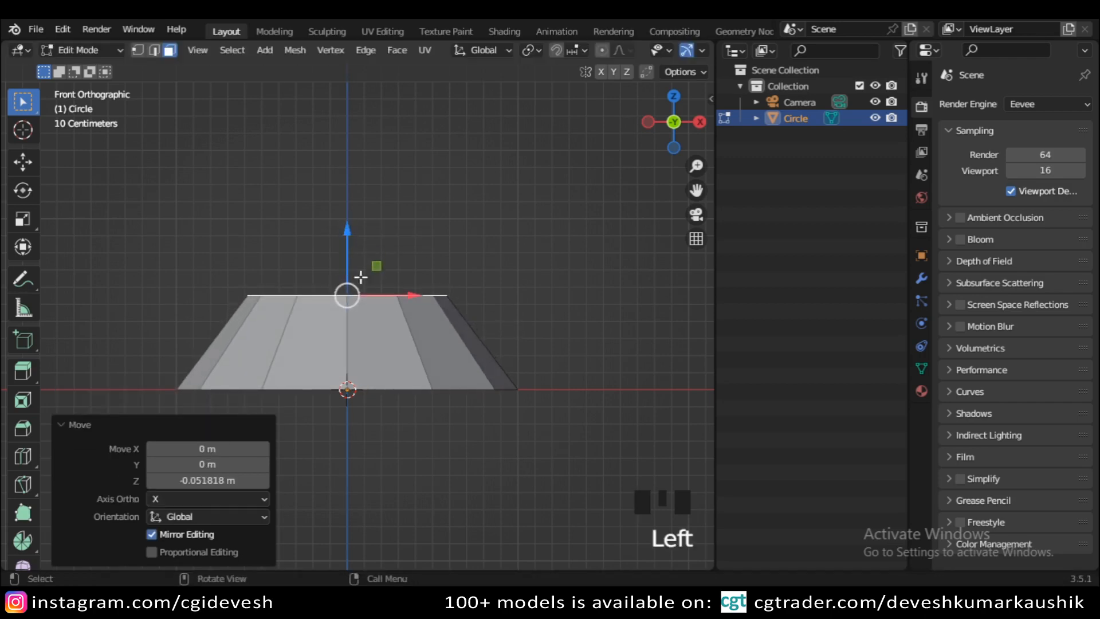
Add one centred horizontal loop cut around the sloped sides of the base
key("ctrl+r")
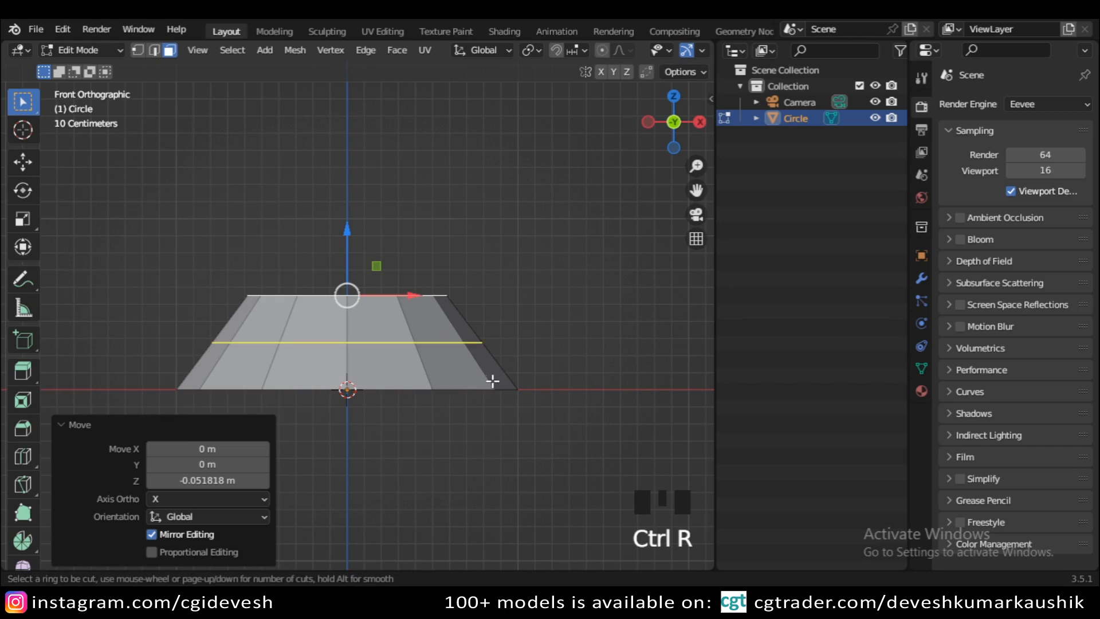
key("Escape")
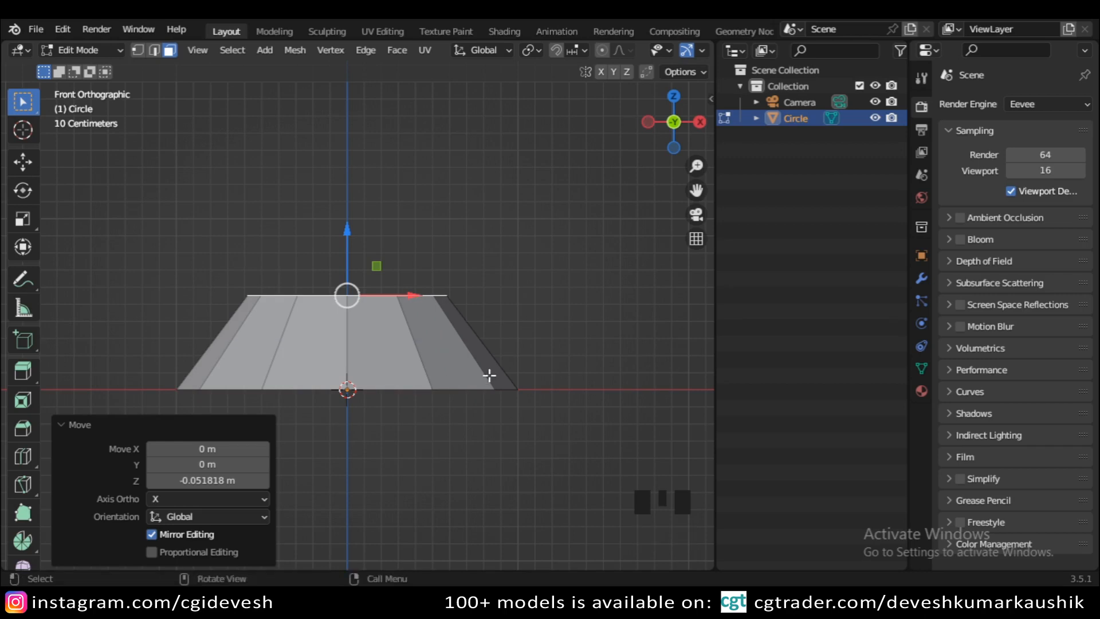
key("ctrl+r")
left_click(489, 375)
right_click(489, 376)
Round the base by scaling the new edge loop up about 1.17, raising it about 0.075 m and narrowing it slightly
key("s")
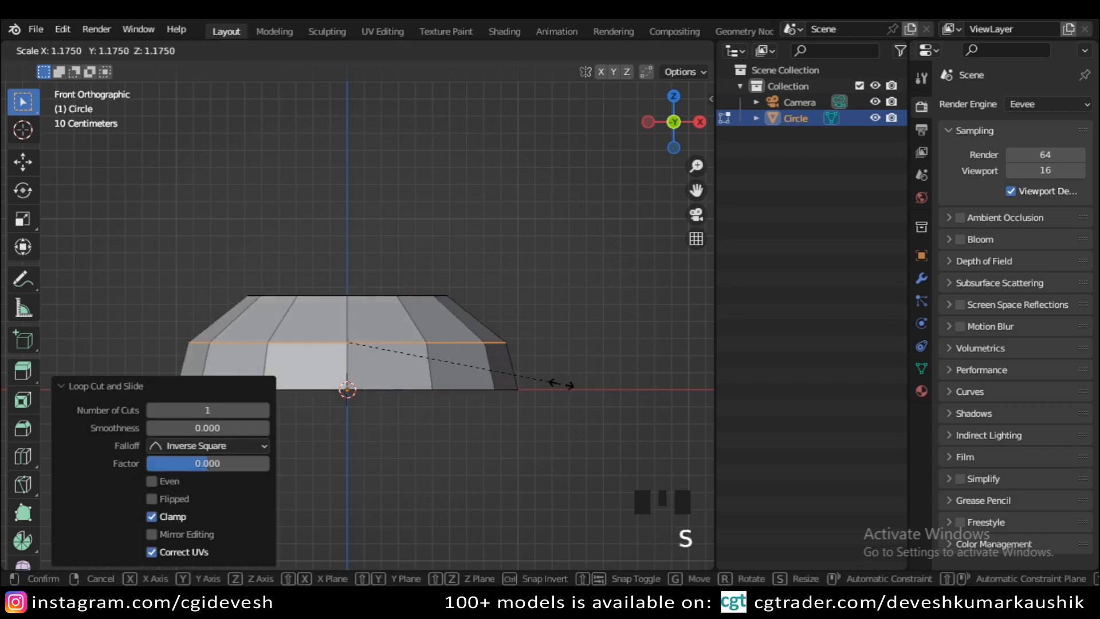
left_click(559, 384)
left_click_drag(347, 267, 346, 254)
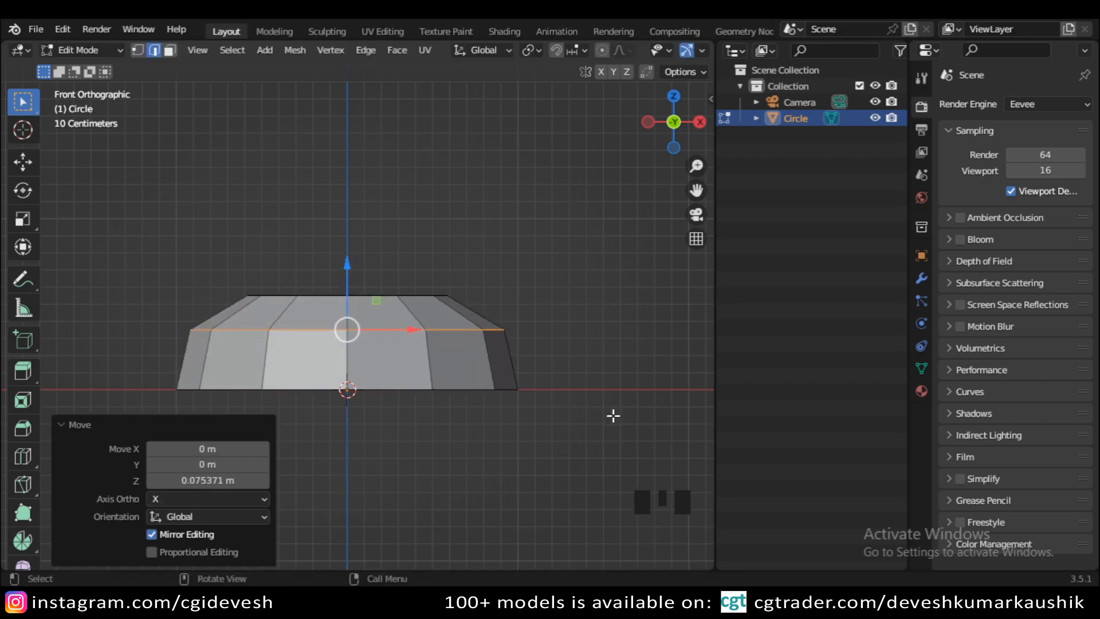
key("s")
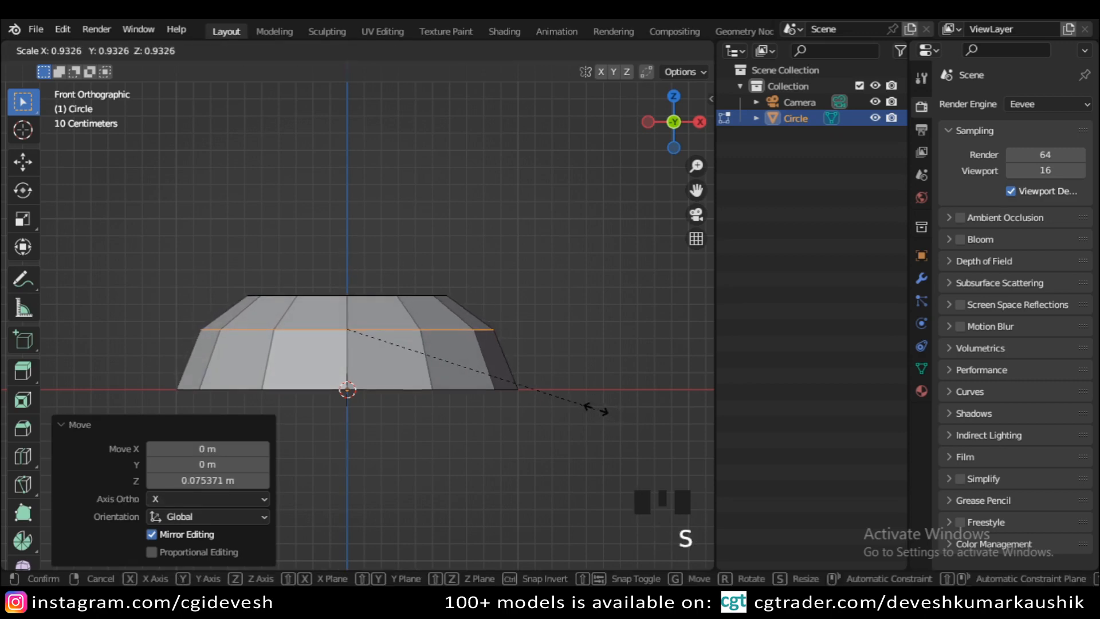
left_click(598, 410)
Extrude the base's top face upward about 1.16 m and scale it to 0.8 to form a tapered column
middle_click_drag(498, 376, 351, 299)
left_click(351, 299)
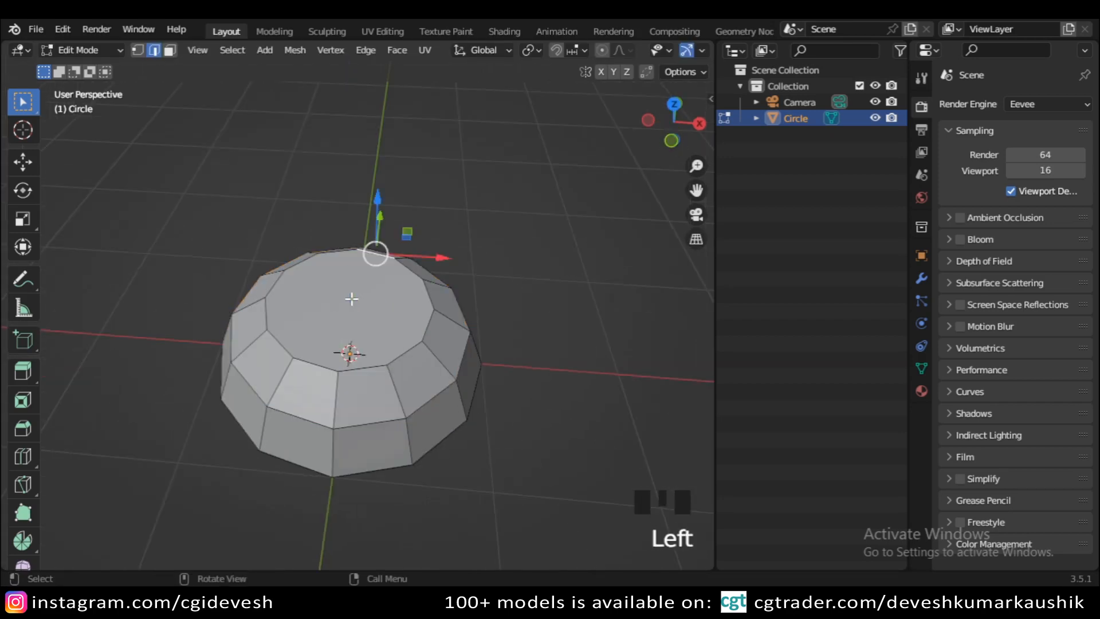
key("3")
left_click(351, 299)
key("KP_1")
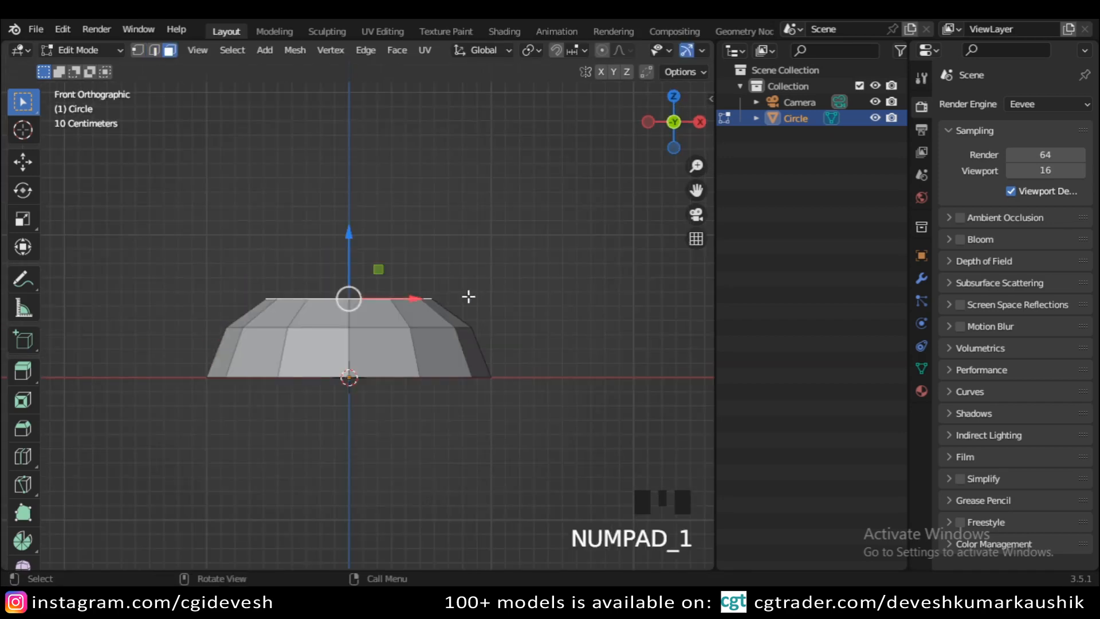
middle_click_drag(497, 321, 469, 429, "shift")
key("e")
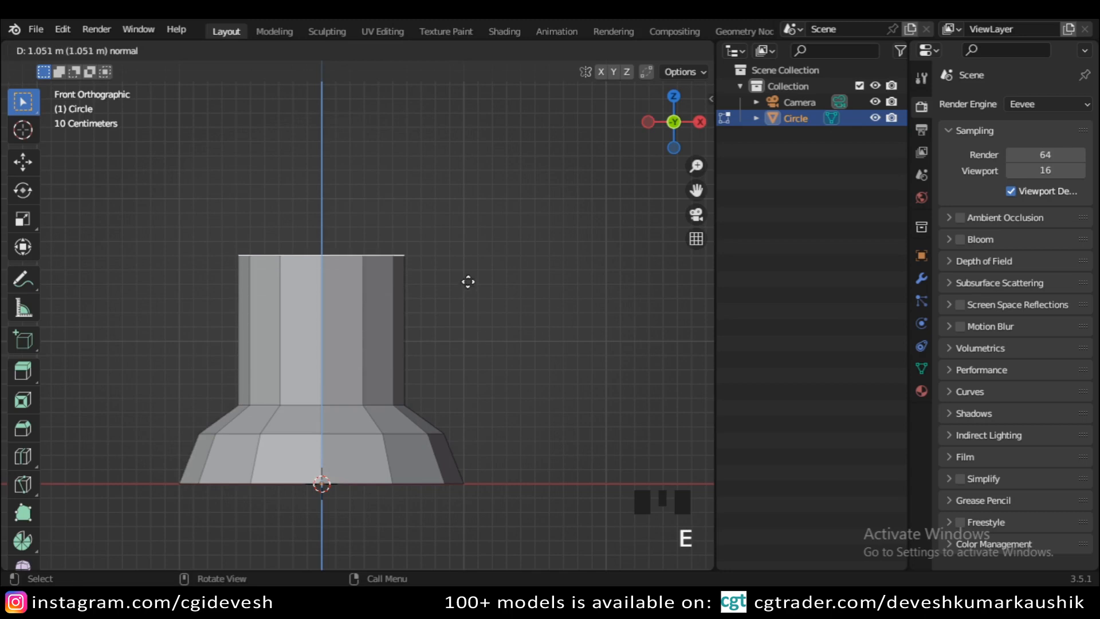
left_click(481, 314)
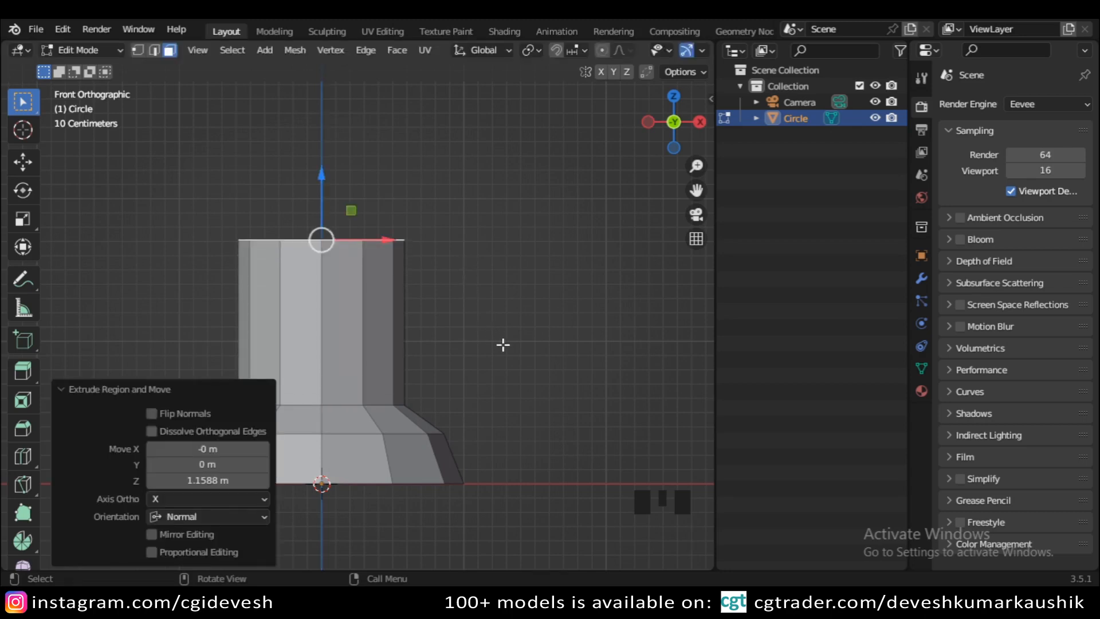
key("s")
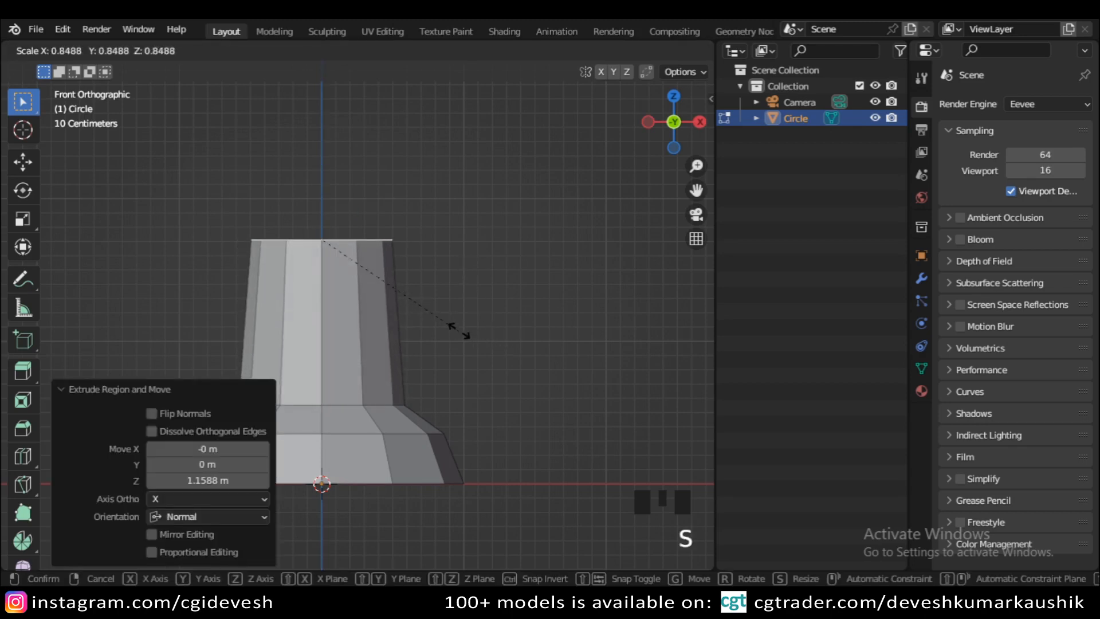
left_click(455, 321)
Extrude the column's top face up about 0.49 m and flare it outward, scaling by about 1.81 and again by 0.93
middle_click_drag(437, 280, 441, 354, "shift")
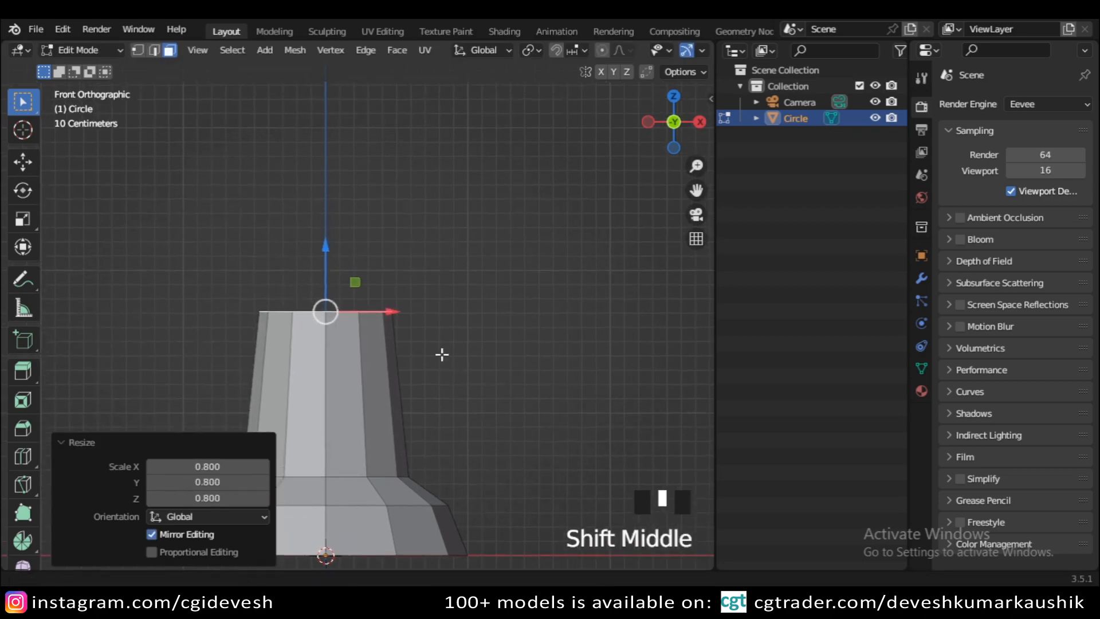
key("e")
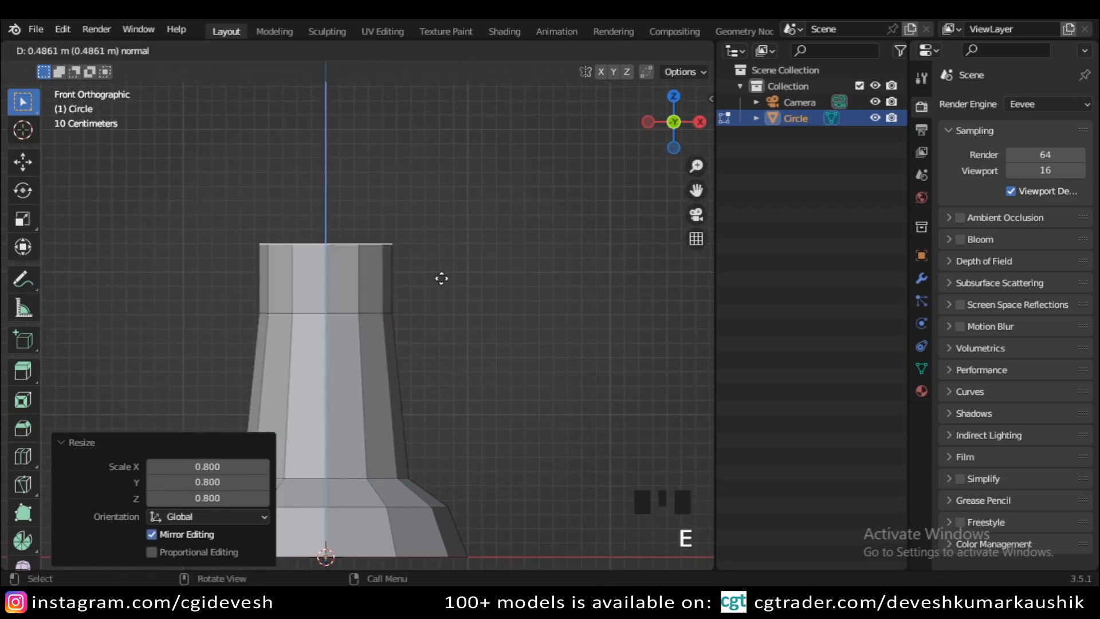
left_click(447, 292)
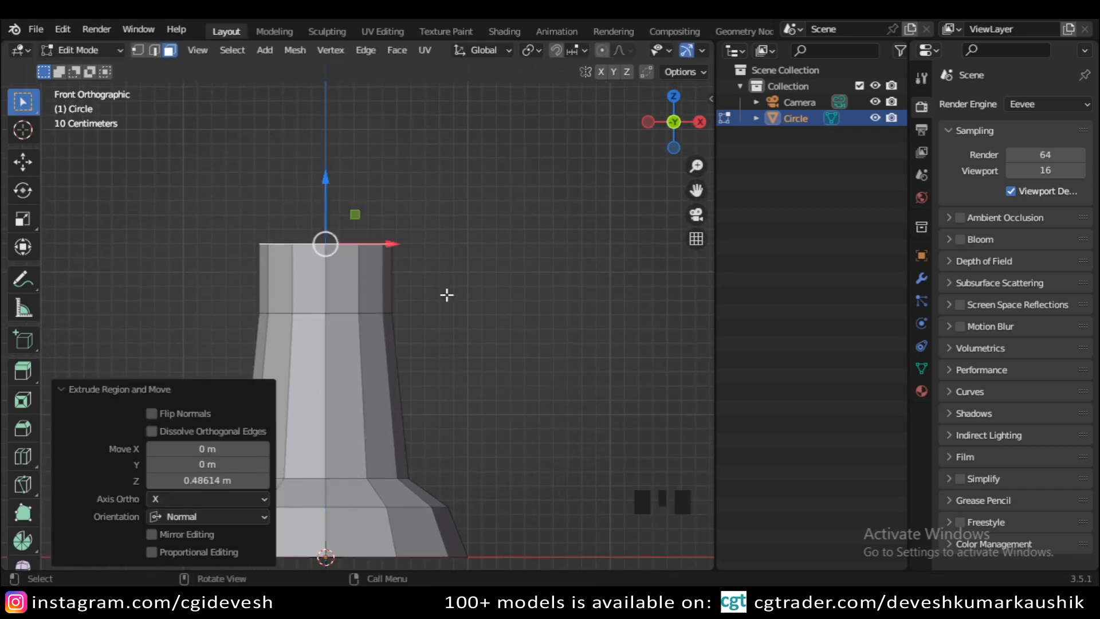
key("s")
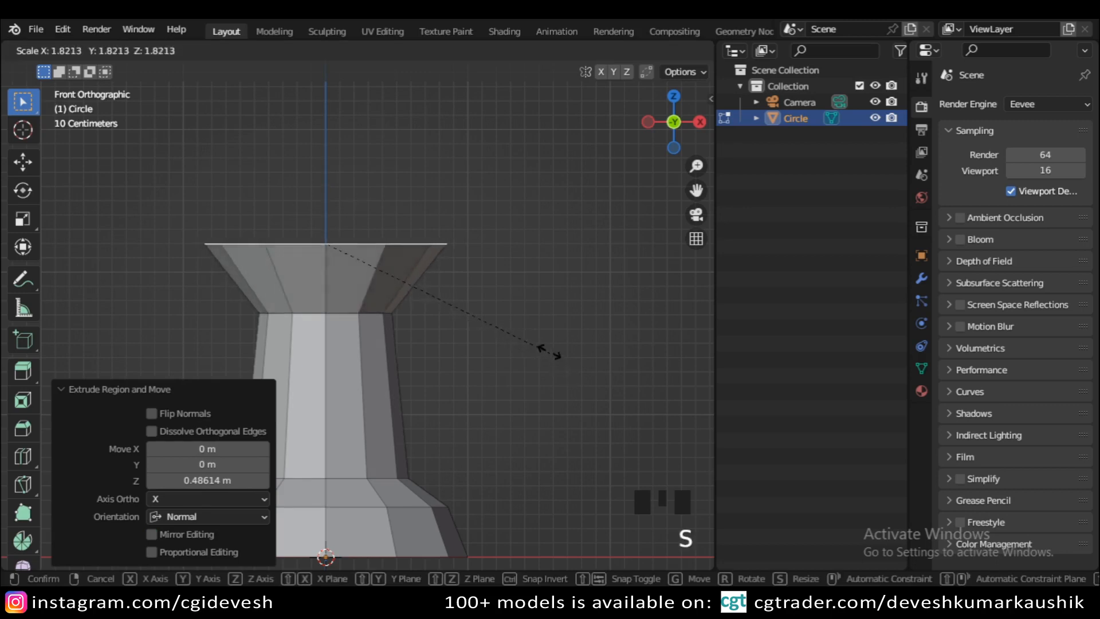
left_click(544, 360)
middle_click_drag(515, 365, 550, 310, "shift")
key("s")
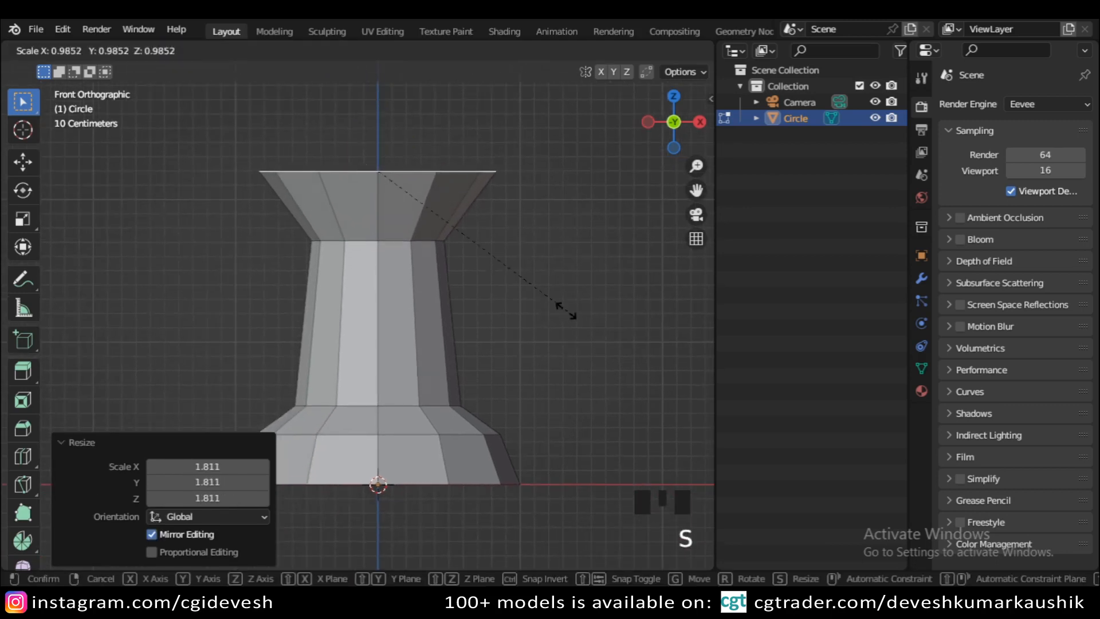
left_click(489, 254)
Add a centred loop cut around the flared head and scale it up by about 1.13
key("ctrl+r")
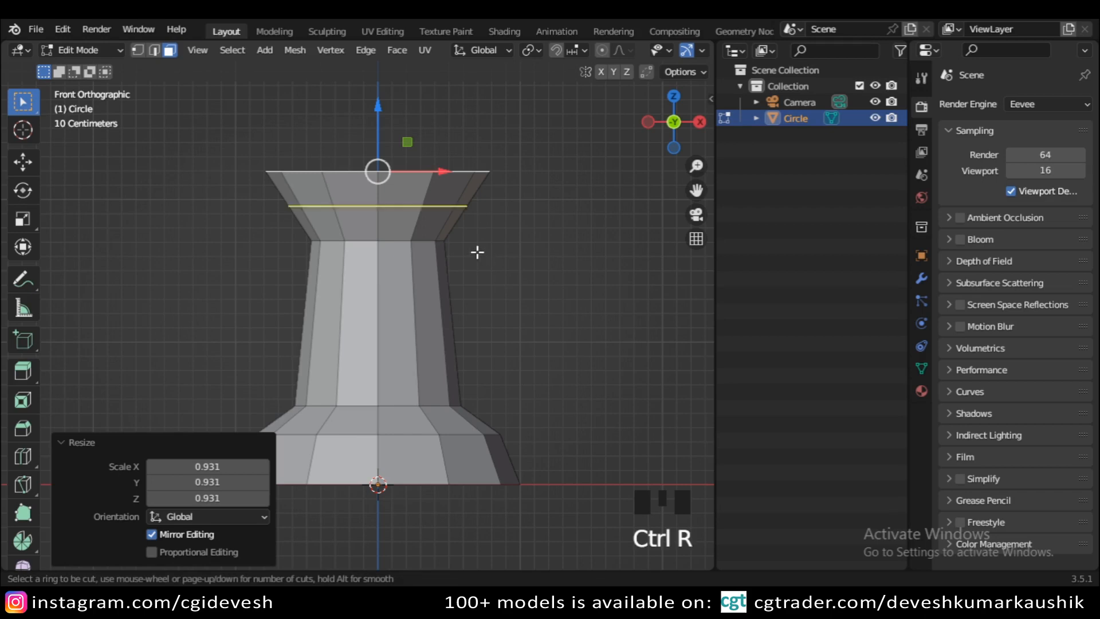
left_click(461, 238)
right_click(461, 238)
key("s")
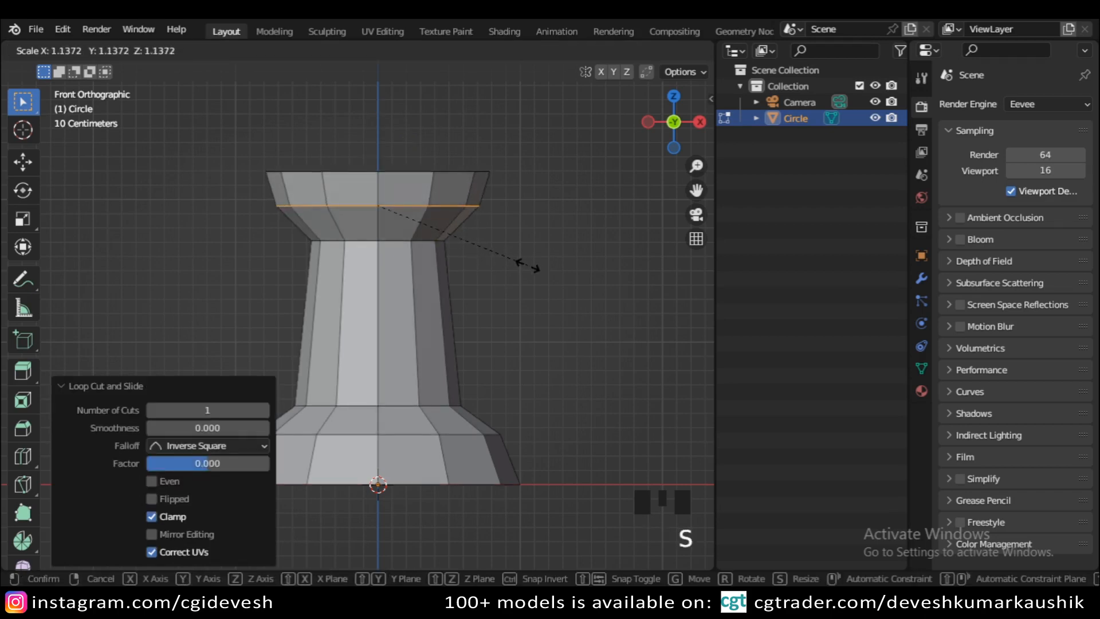
left_click(527, 267)
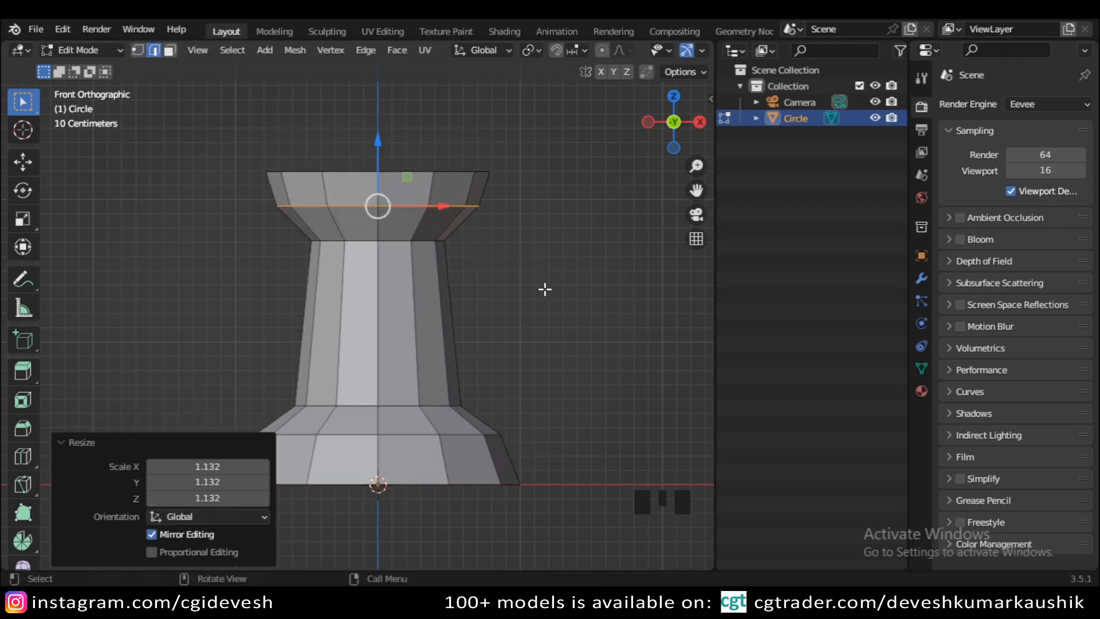
Slide the head's edge loop slightly downward by a factor of about 0.13 and return to Object Mode
key("g")
key("g")
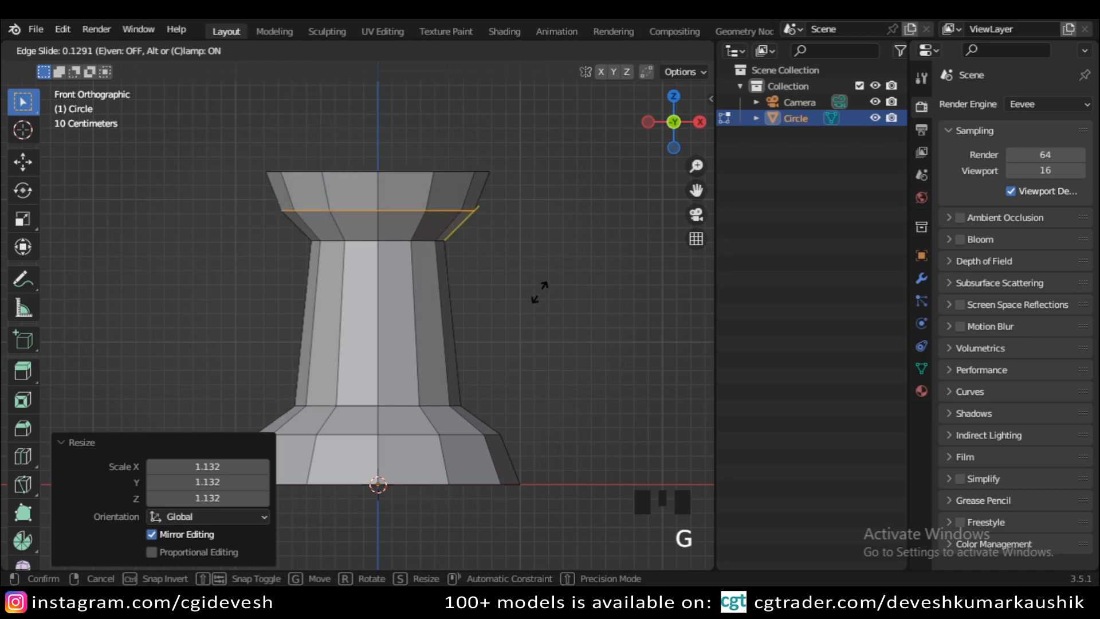
left_click(539, 292)
key("Tab")
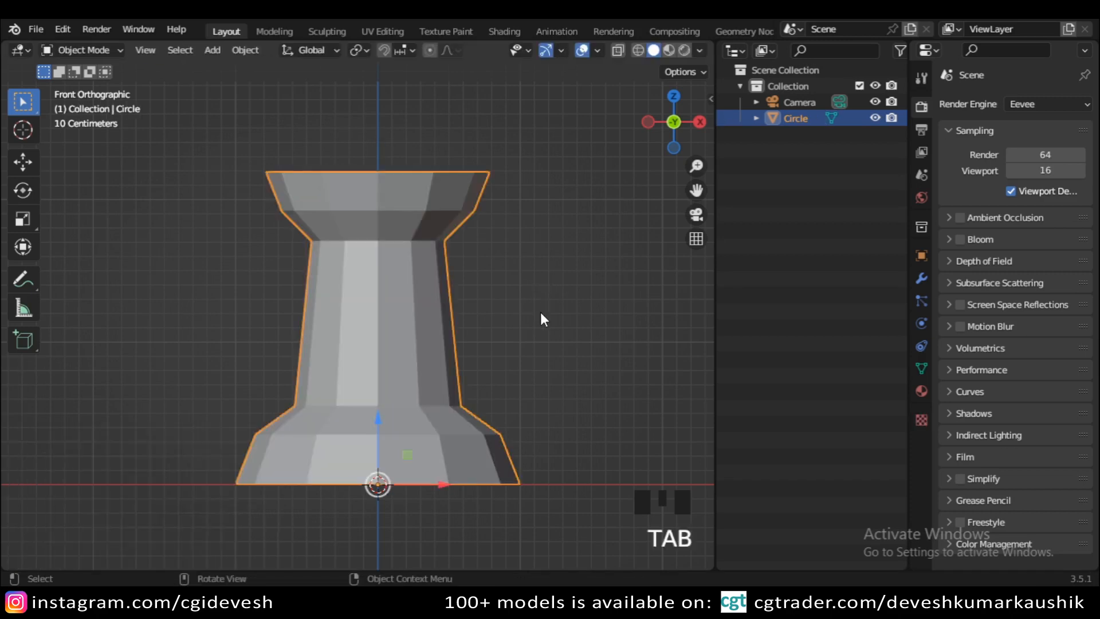
In Edit Mode, scale the head's top face to about 0.95 and lower it slightly, then return to Object Mode
middle_click_drag(542, 317, 447, 229, "shift")
key("Tab")
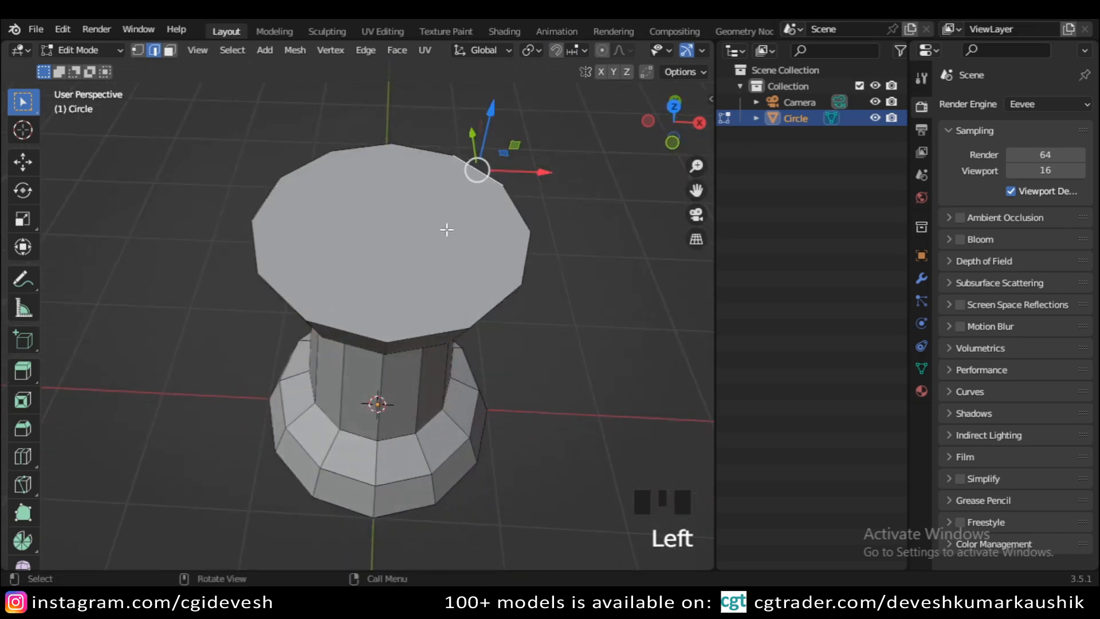
key("3")
left_click(439, 248)
key("KP_1")
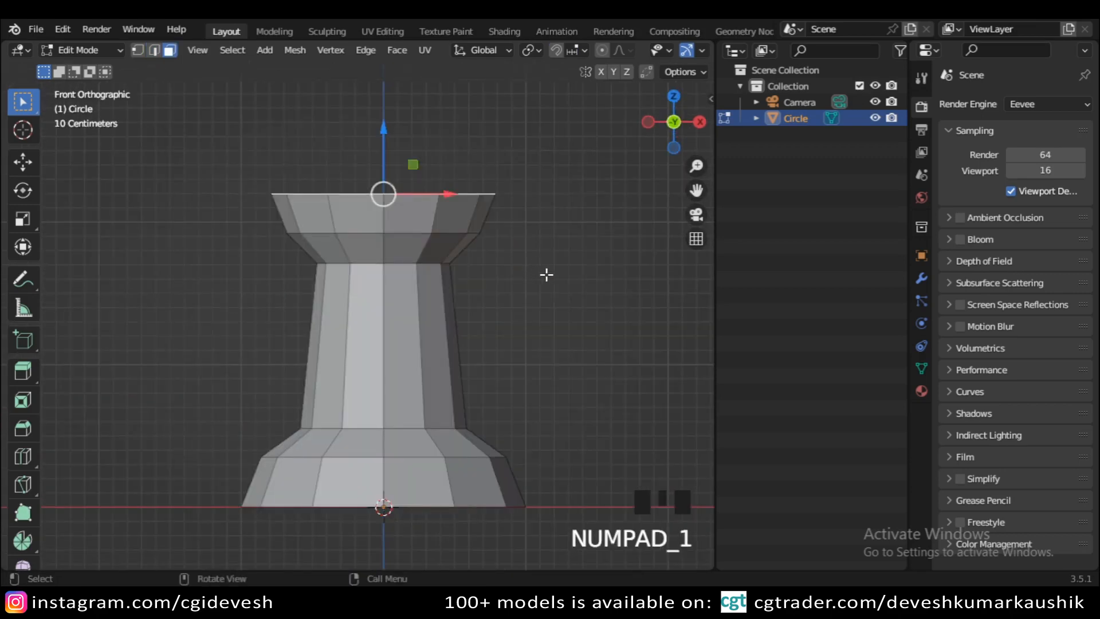
key("s")
left_click(538, 271)
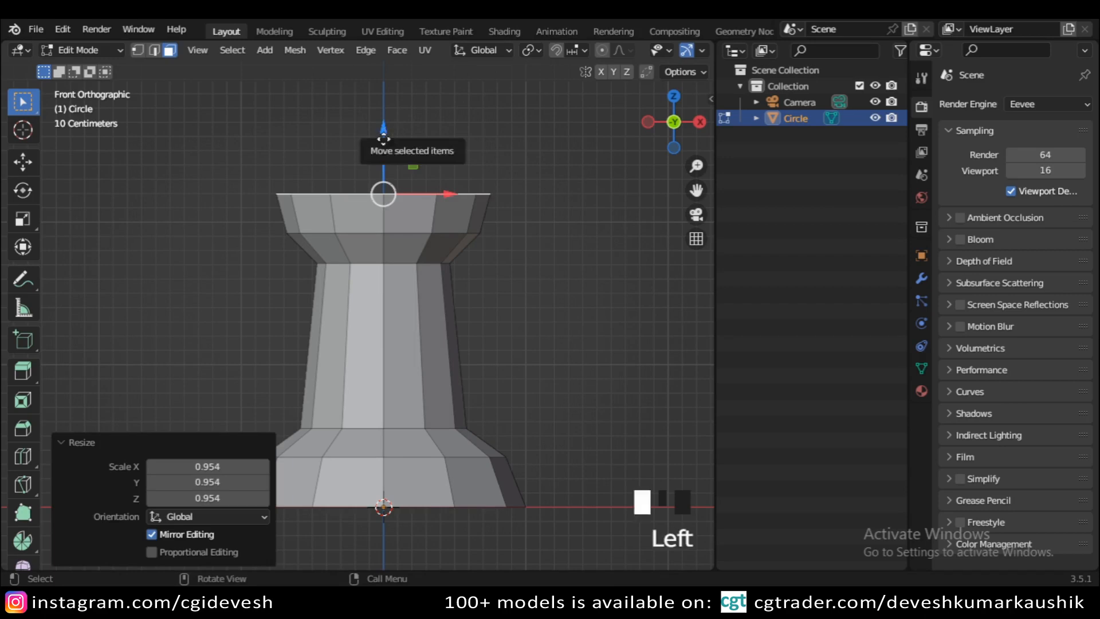
left_click_drag(384, 135, 384, 139)
key("Tab")
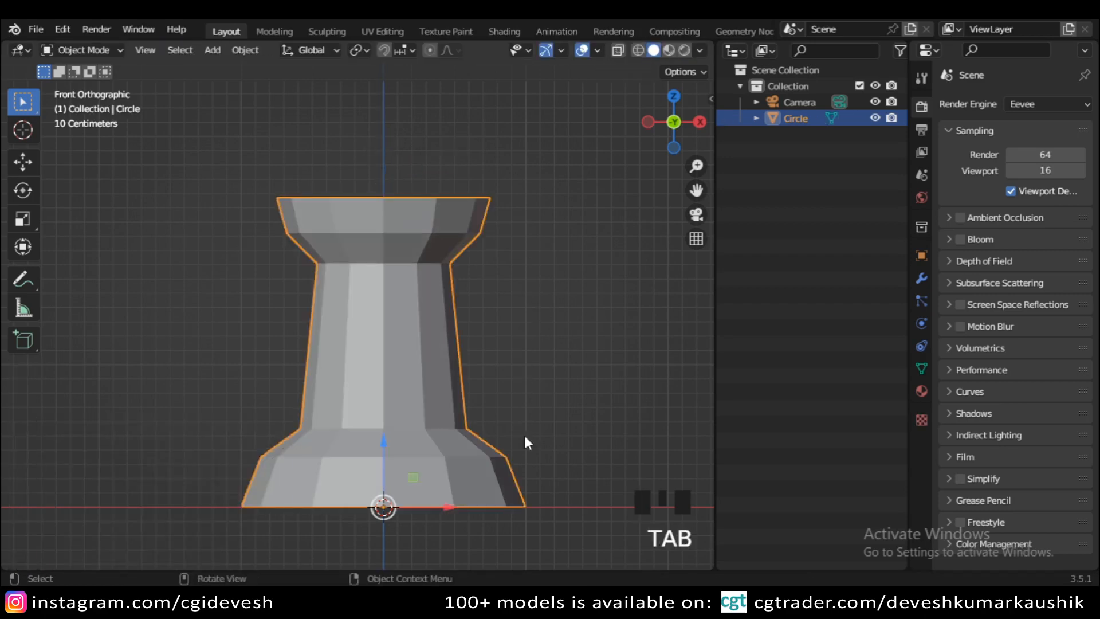
Add a cylinder mesh with 8 vertices at the origin, below the tower body
middle_click_drag(524, 435, 522, 315, "shift")
scroll(506, 312, "down", 2)
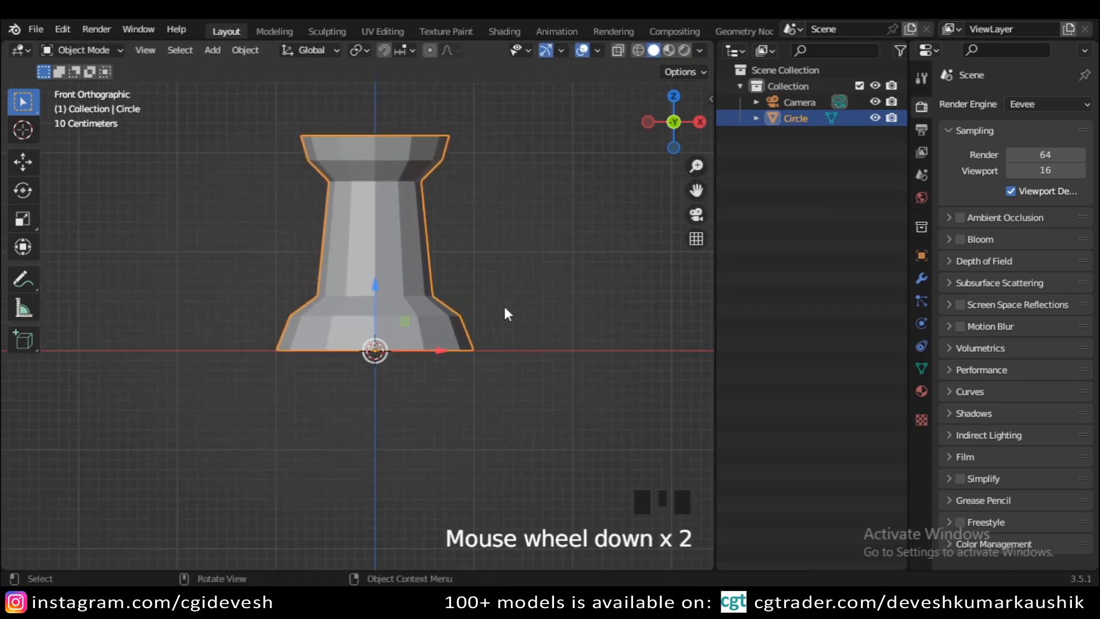
scroll(502, 304, "up", 2)
key("shift+a")
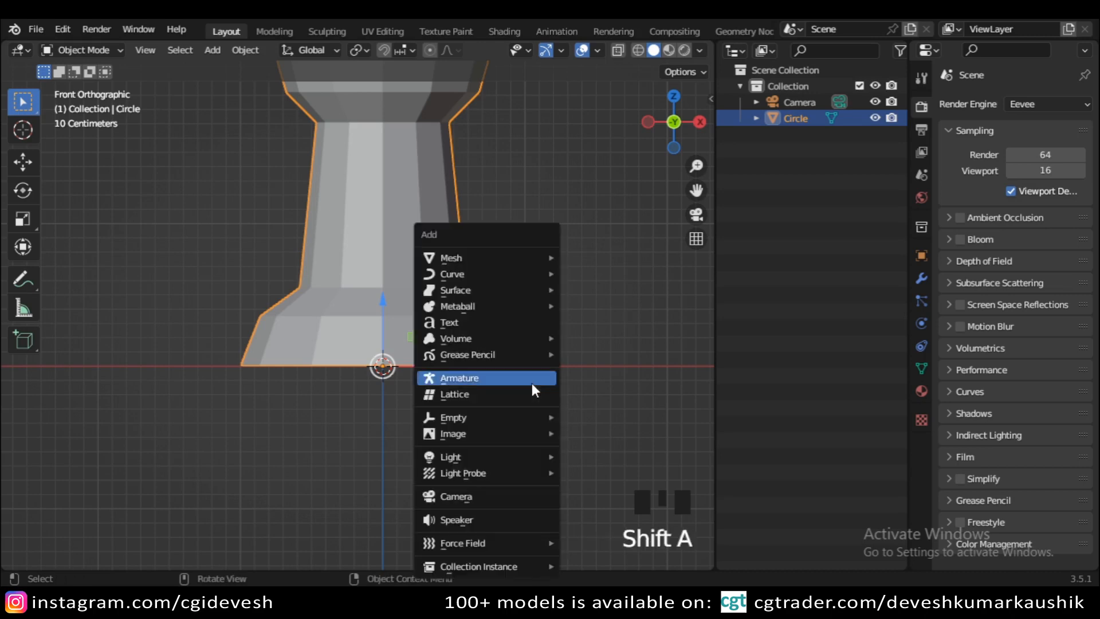
mouse_move(477, 258)
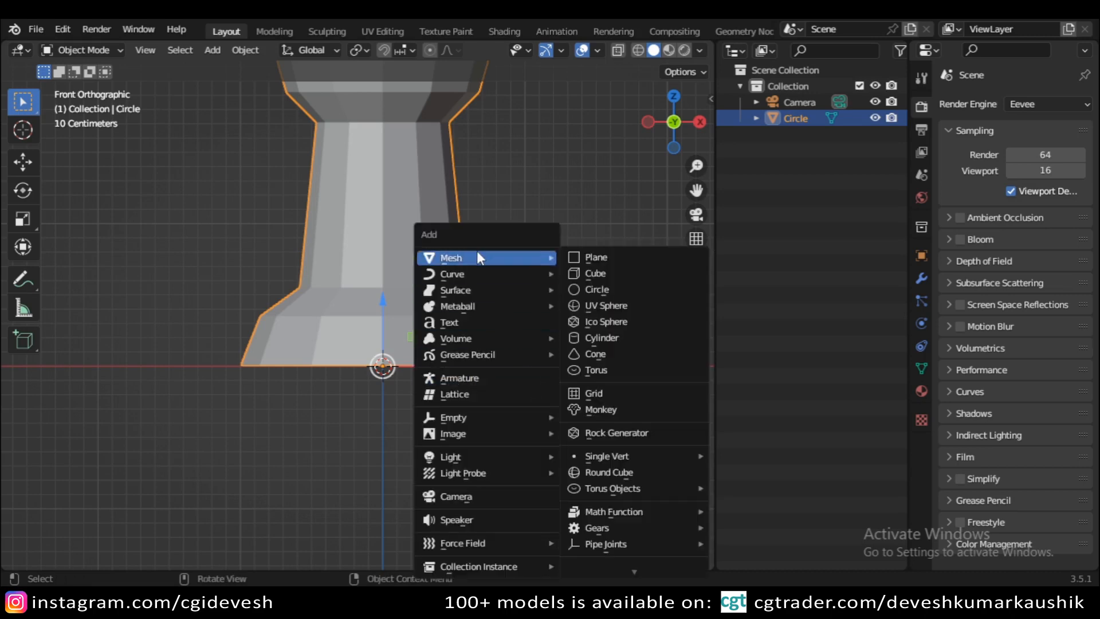
left_click(608, 338)
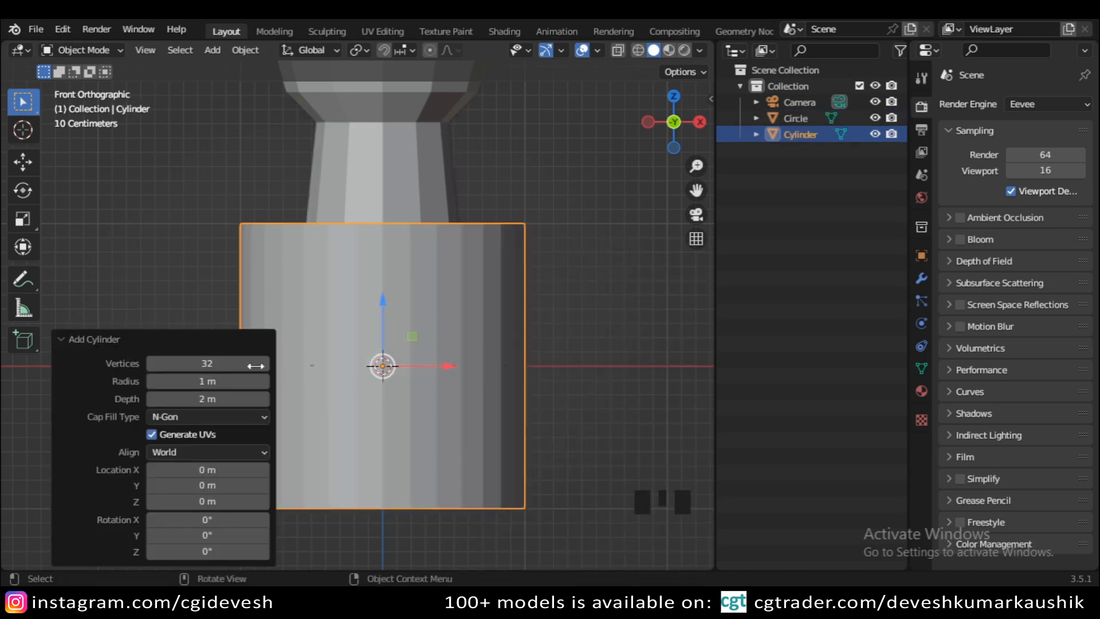
left_click_drag(256, 366, 256, 366)
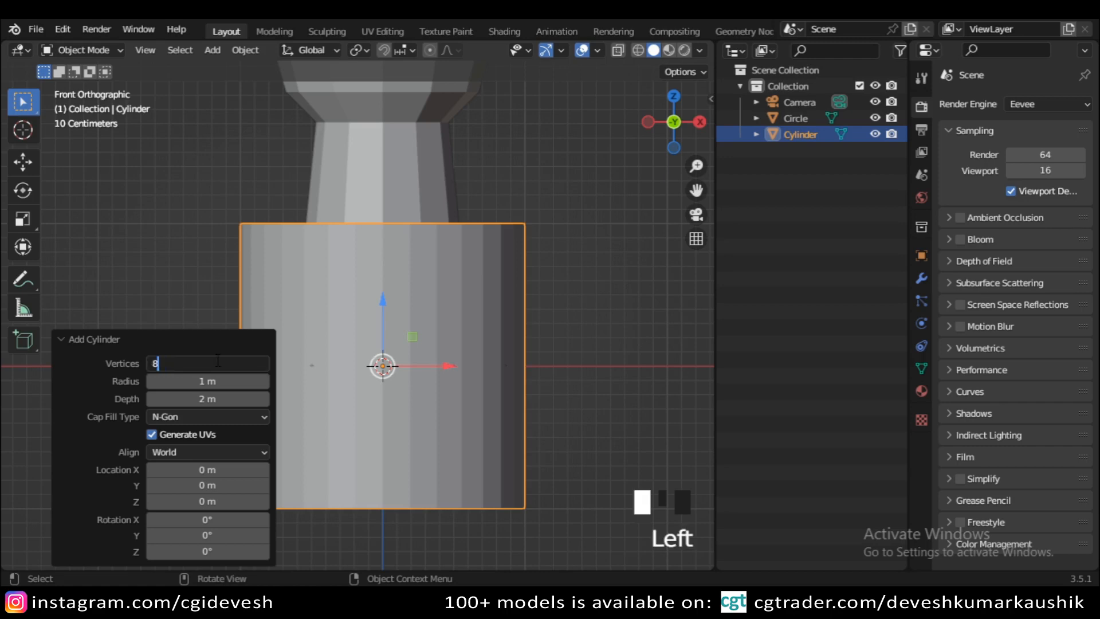
key("Return")
Isolate the cylinder in local view and scale it down uniformly by 0.125 and again by 0.777
scroll(477, 376, "down", 2)
middle_click_drag(477, 376, 494, 344)
key("slash")
scroll(471, 371, "down", 4)
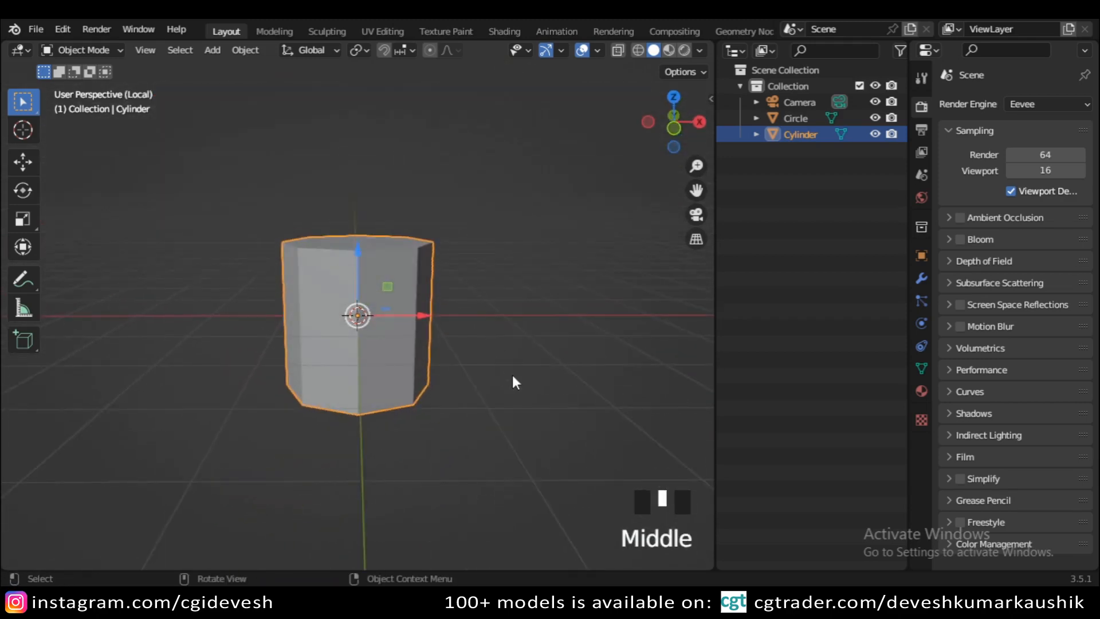
key("s")
left_click(390, 319)
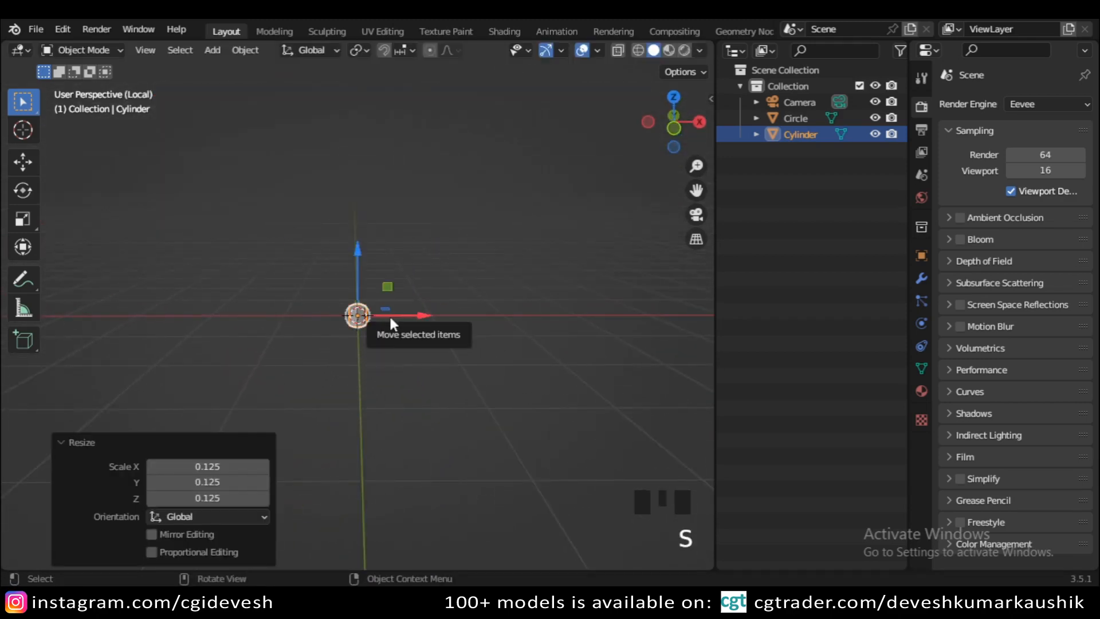
key("KP_1")
scroll(414, 341, "up", 10)
scroll(414, 354, "up", 2)
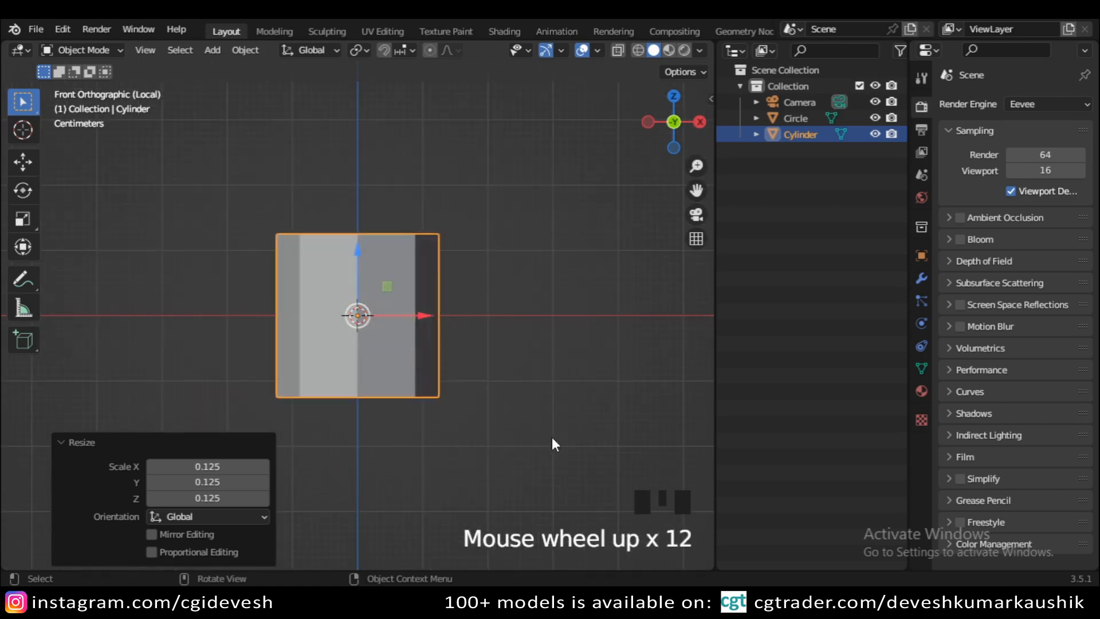
key("s")
left_click(508, 417)
Stretch the cylinder along Z by about 4.98 and again by about 2.34 to form a long thin rod
scroll(504, 389, "down", 4)
key("s")
key("z")
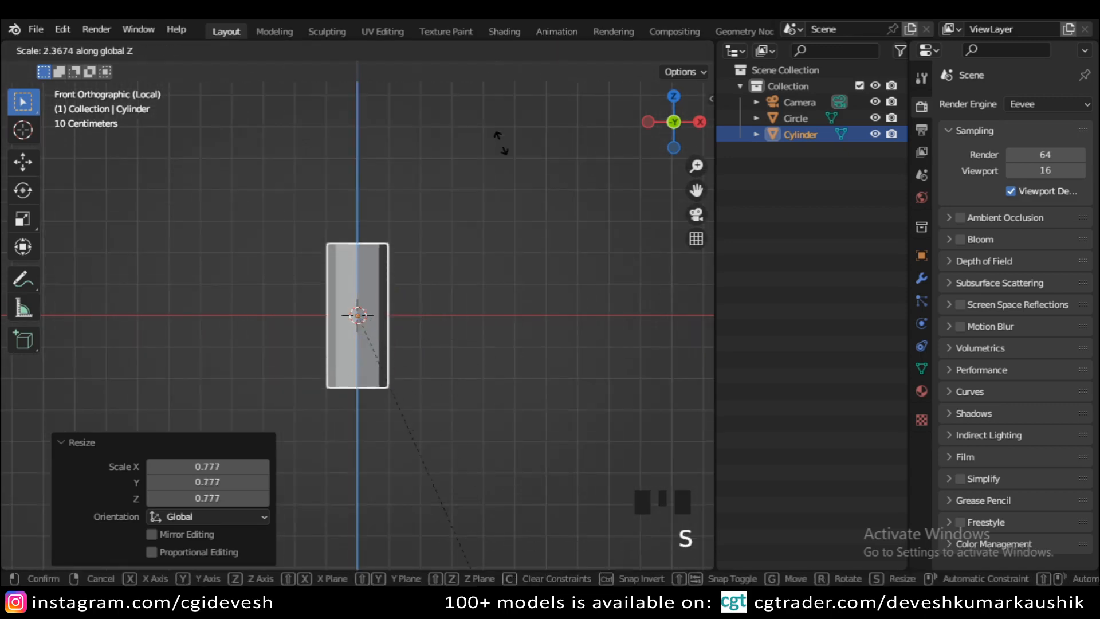
left_click(432, 414)
scroll(444, 290, "down", 5)
key("s")
key("z")
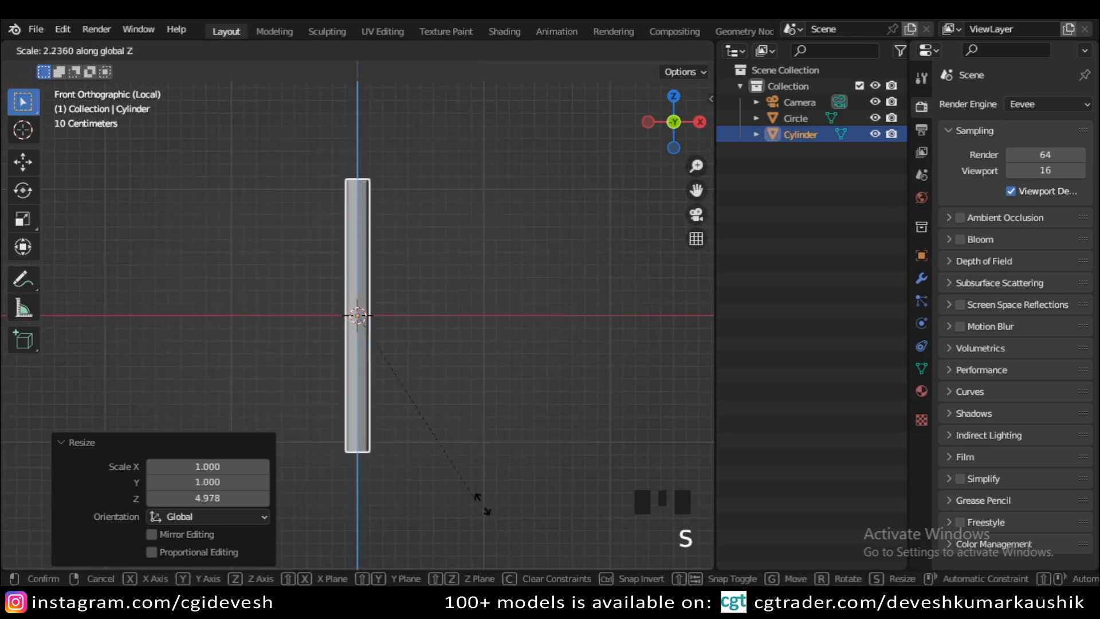
left_click(481, 494)
In Edit Mode, add a loop cut around the rod and slide it down by a factor of about 0.53
scroll(452, 301, "up", 3)
middle_click_drag(452, 302, 449, 373, "shift")
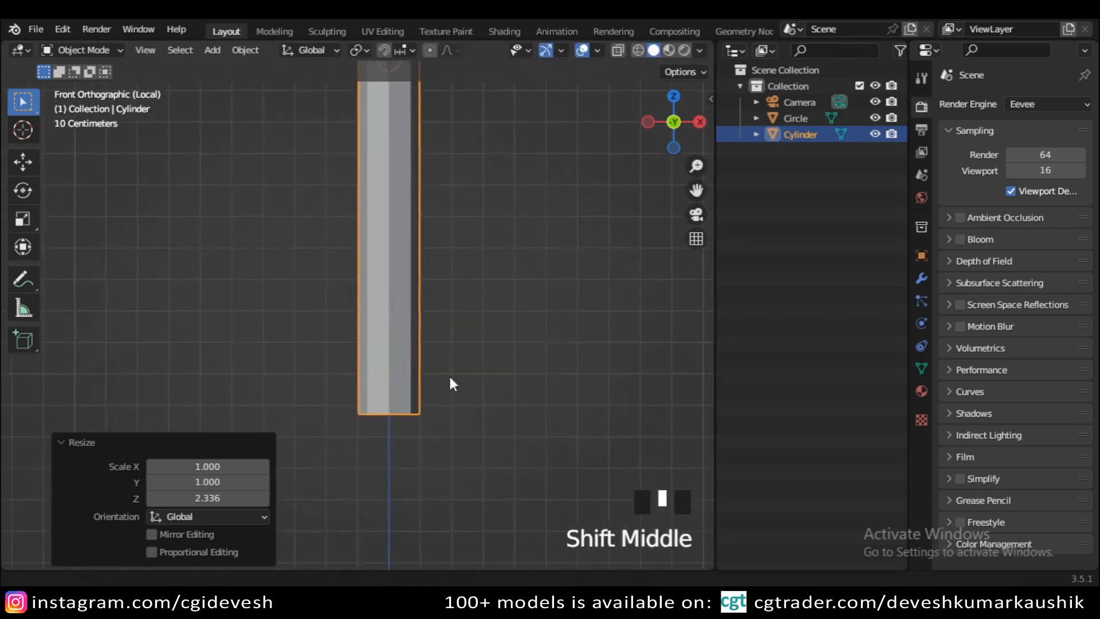
scroll(479, 342, "down", 3)
key("Tab")
left_click(466, 322)
middle_click_drag(466, 322, 459, 410, "shift")
key("ctrl+r")
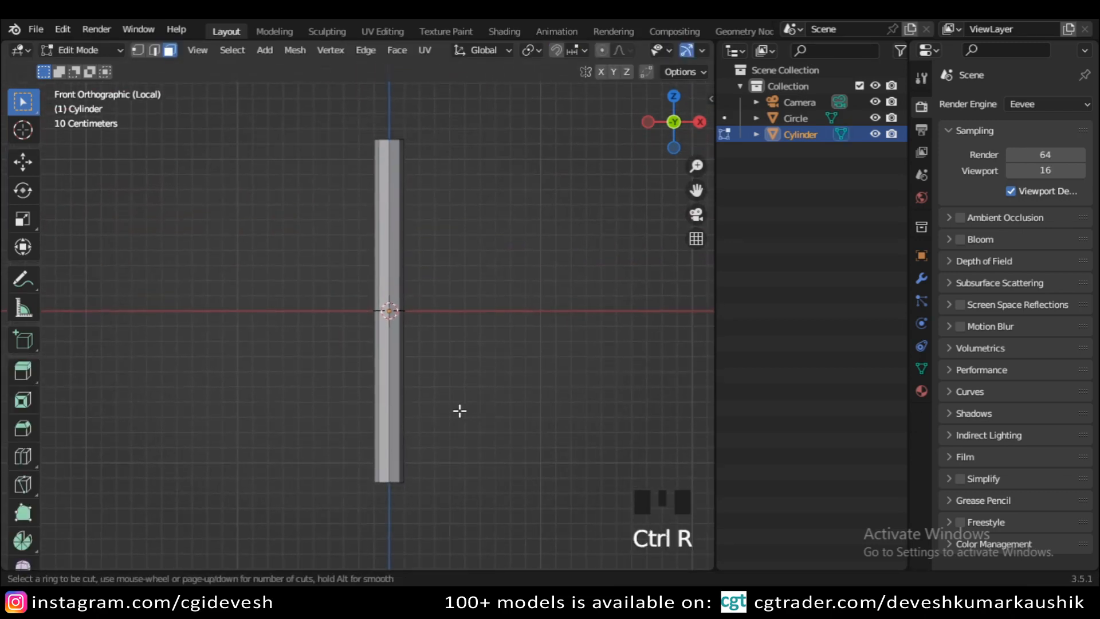
left_click(405, 327)
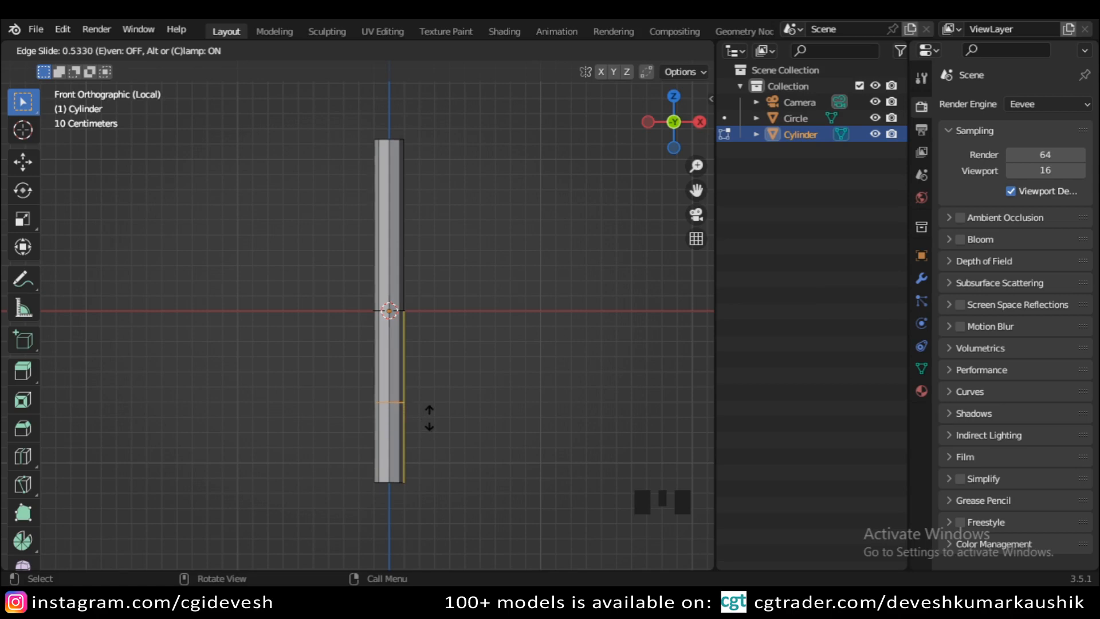
left_click(429, 418)
Select the rod's bottom vertices and scale them down to about 0.136
middle_click_drag(463, 465, 454, 334, "shift")
scroll(461, 324, "up", 5)
key("1")
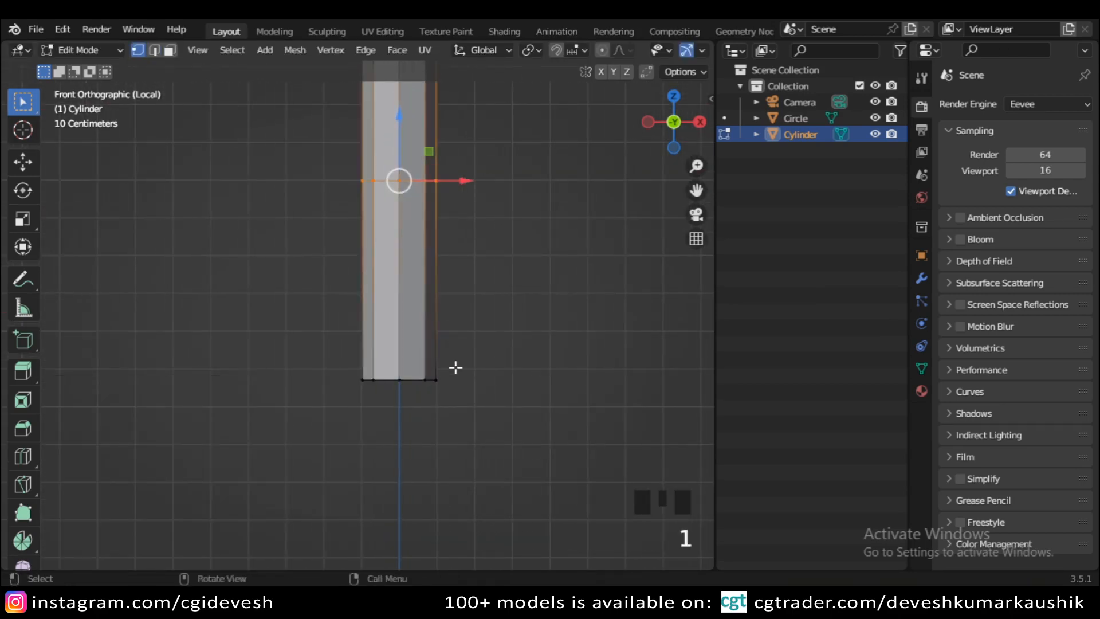
left_click_drag(314, 327, 471, 433)
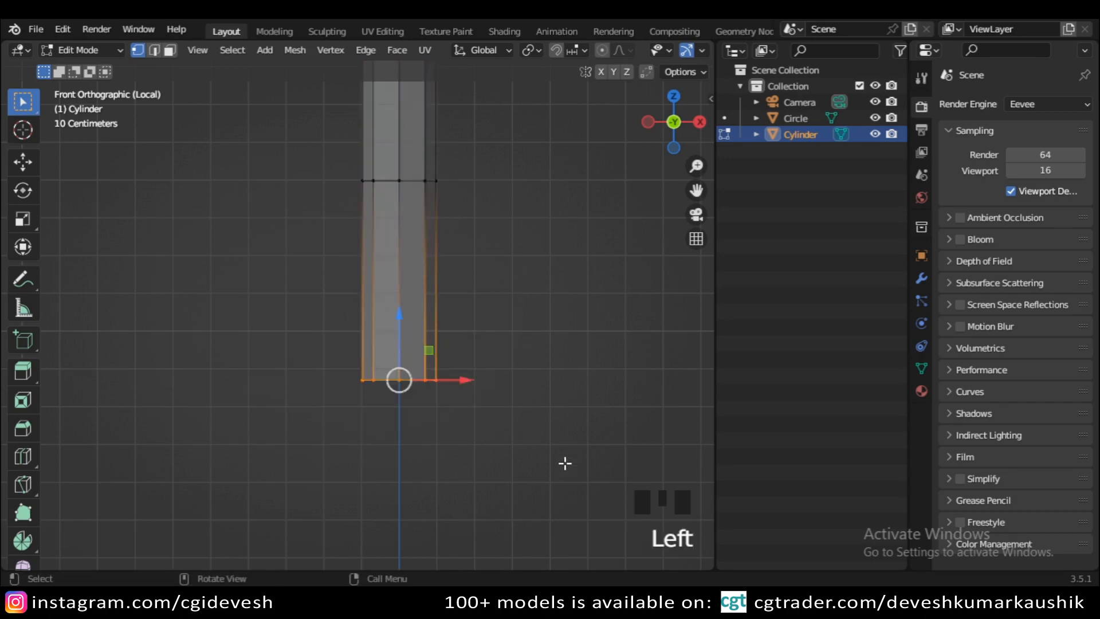
key("s")
left_click(422, 378)
Shrink the rod's bottom end by about 0.062 and slightly further into a sharp point, then return to Object Mode
scroll(473, 398, "up", 4)
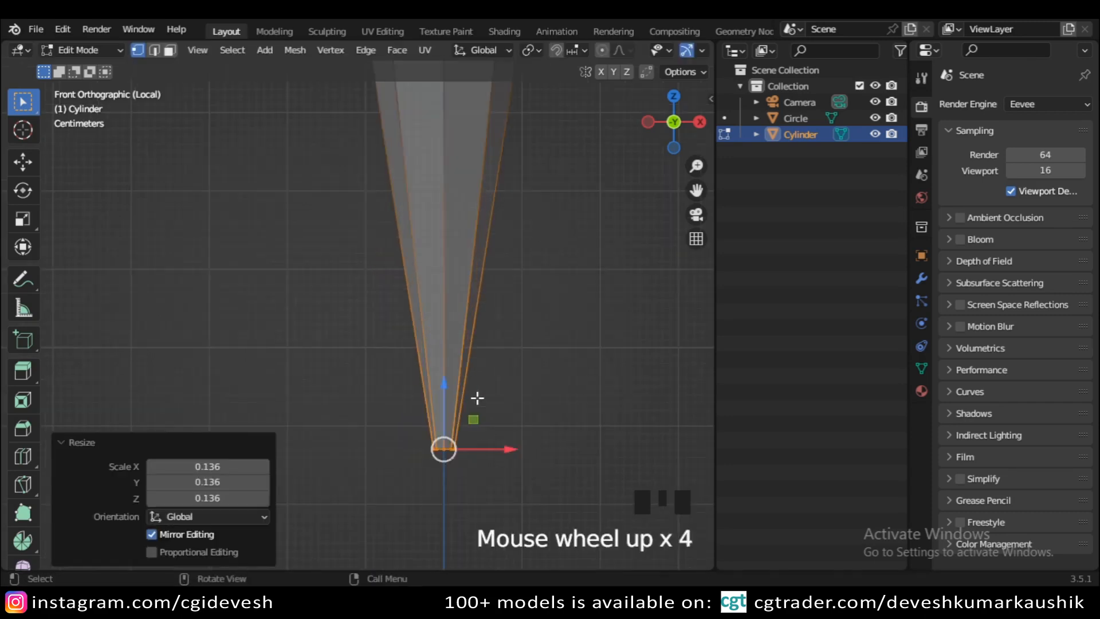
middle_click_drag(474, 397, 417, 369, "shift")
scroll(439, 454, "up", 7)
scroll(509, 319, "up", 4)
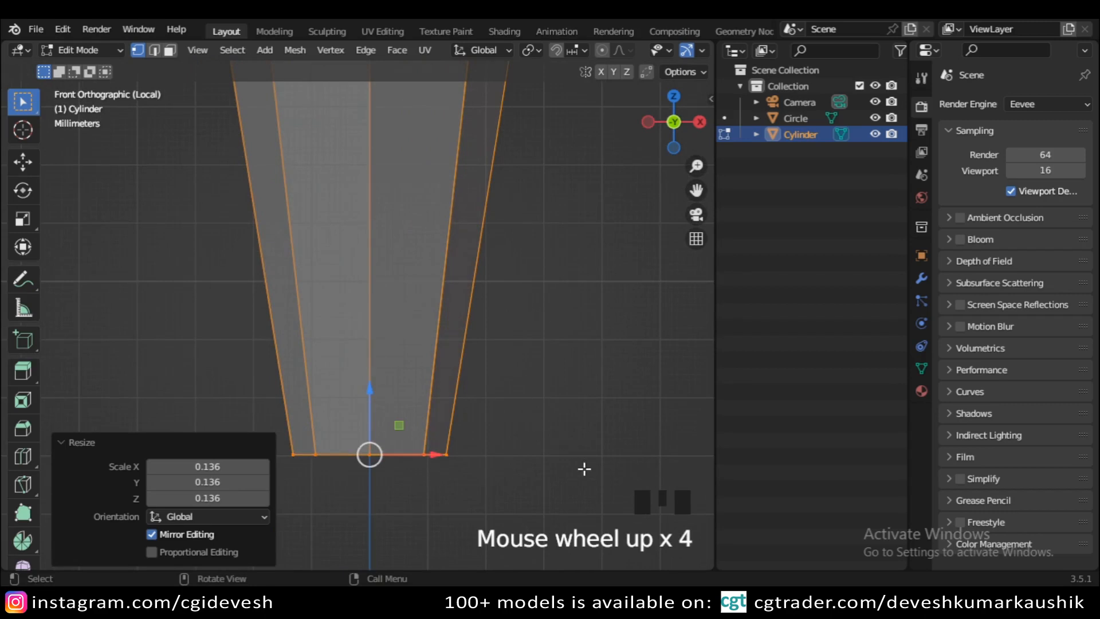
key("s")
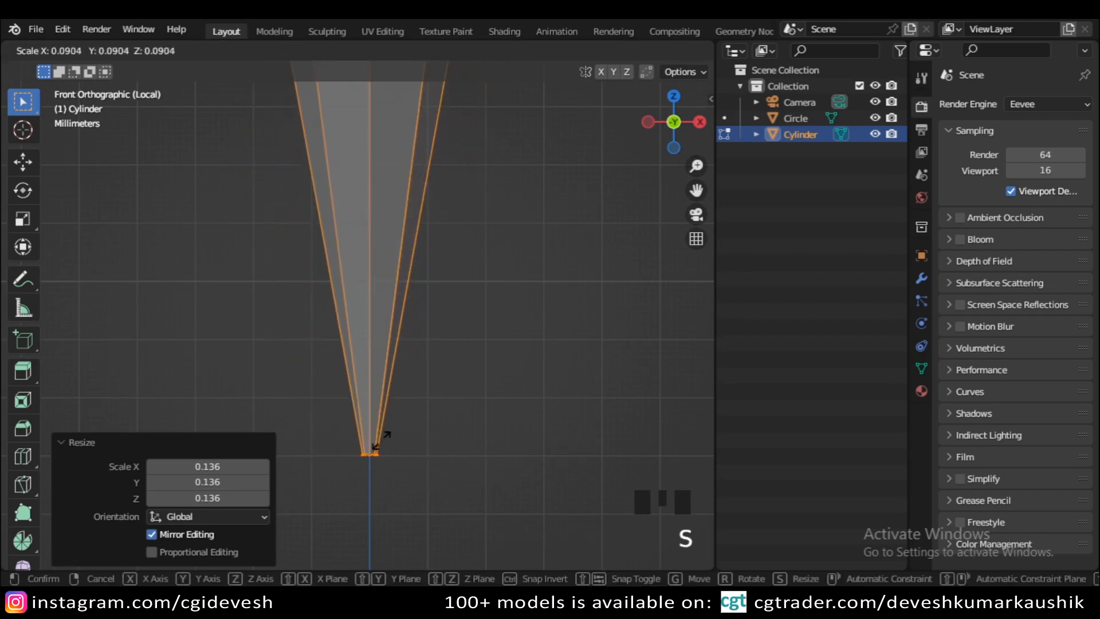
left_click(374, 444)
key("s")
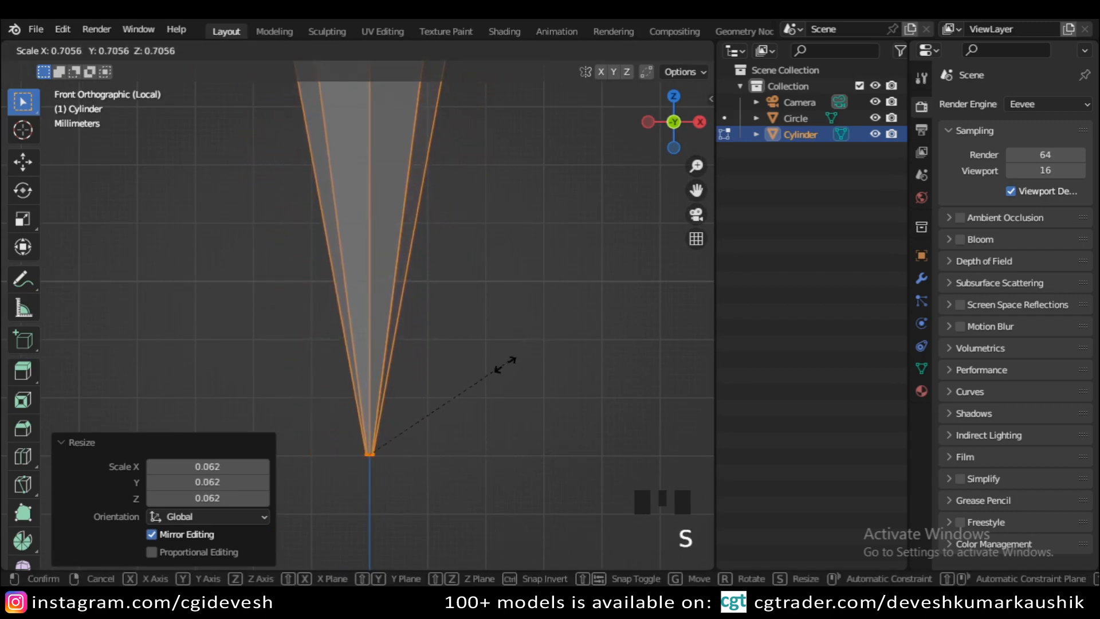
left_click(459, 388)
key("Tab")
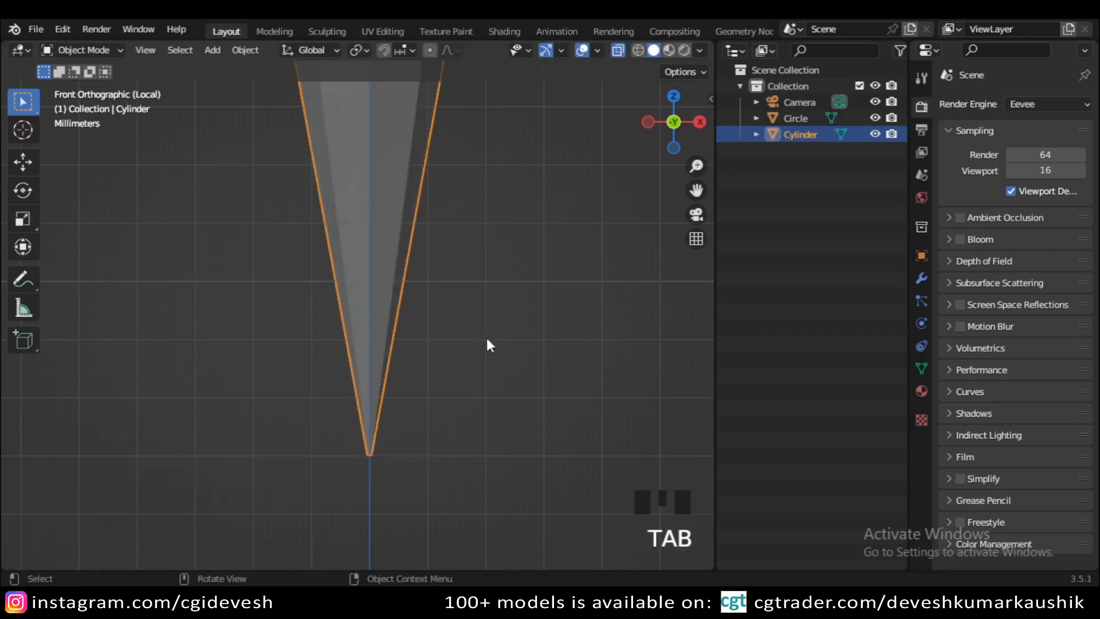
Turn off X-ray display and leave local view to show the needle together with the body
scroll(488, 321, "down", 18)
middle_click_drag(452, 223, 534, 377, "shift")
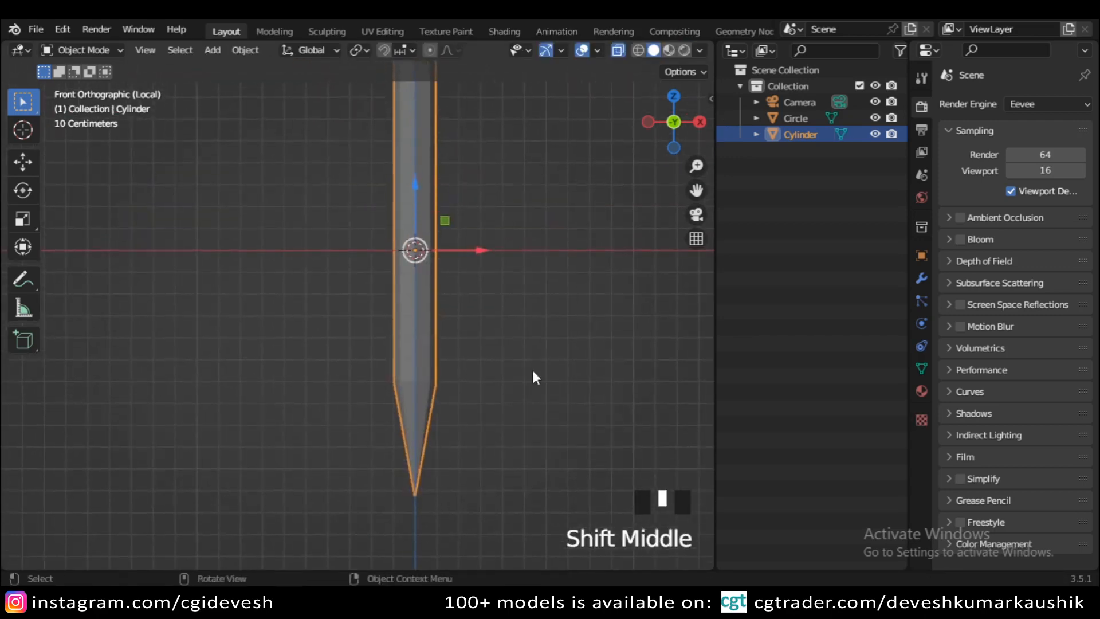
key("Tab")
key("Tab")
key("alt+z")
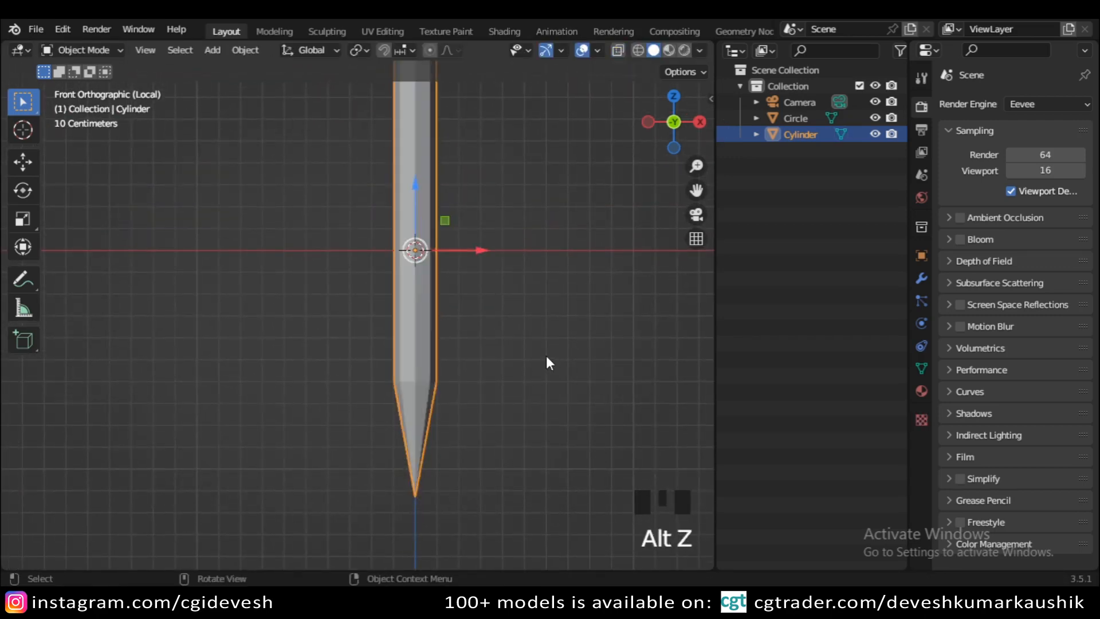
scroll(545, 355, "down", 1)
middle_click_drag(511, 337, 469, 385)
scroll(515, 265, "up", 7)
left_click(416, 338)
key("KP_Divide")
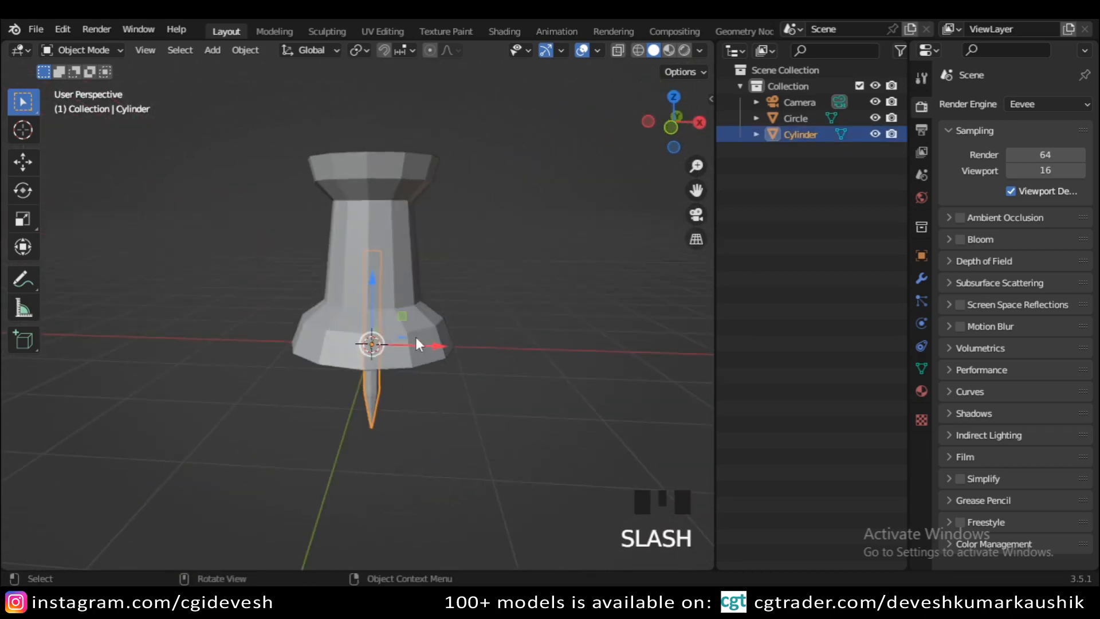
Lower the needle about 0.35 m along Z and scale it up by about 1.2
key("KP_1")
scroll(415, 335, "up", 2)
left_click_drag(383, 292, 385, 335)
middle_click_drag(502, 411, 517, 322, "shift")
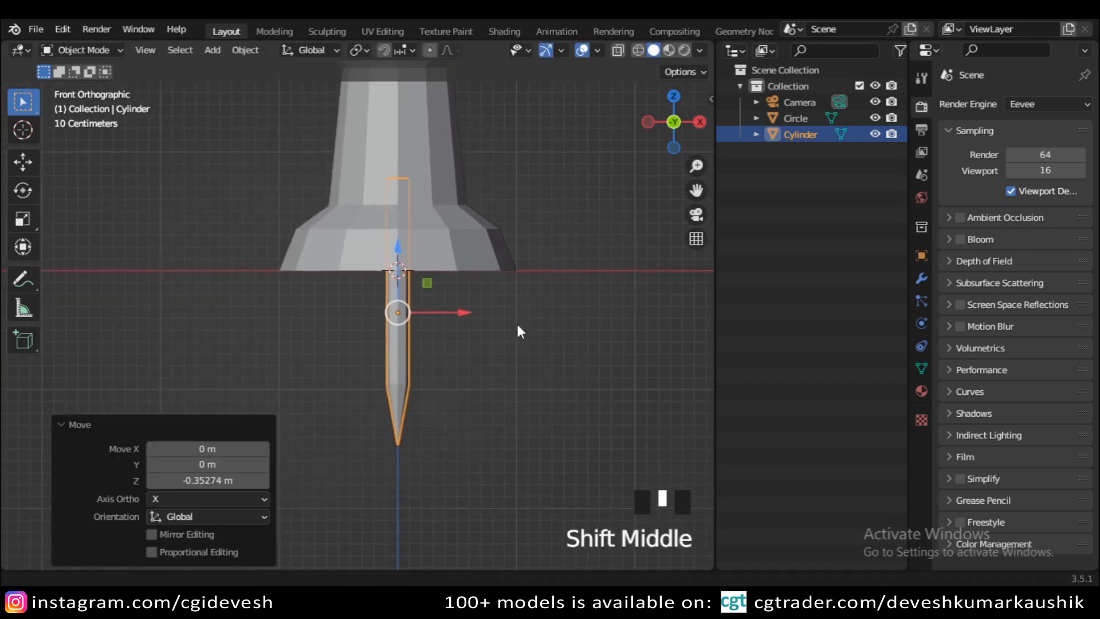
key("s")
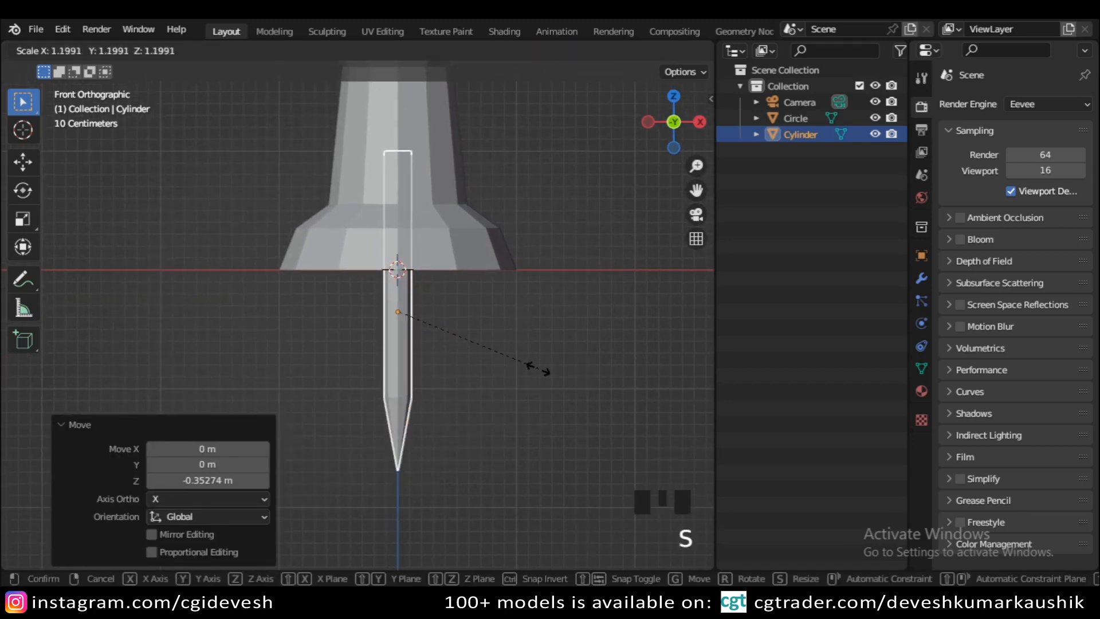
left_click(535, 360)
left_click(545, 367)
Examine the push pin from below, from the side and from the front to check how the needle meets the body
scroll(546, 366, "down", 1)
middle_click_drag(545, 367, 523, 281)
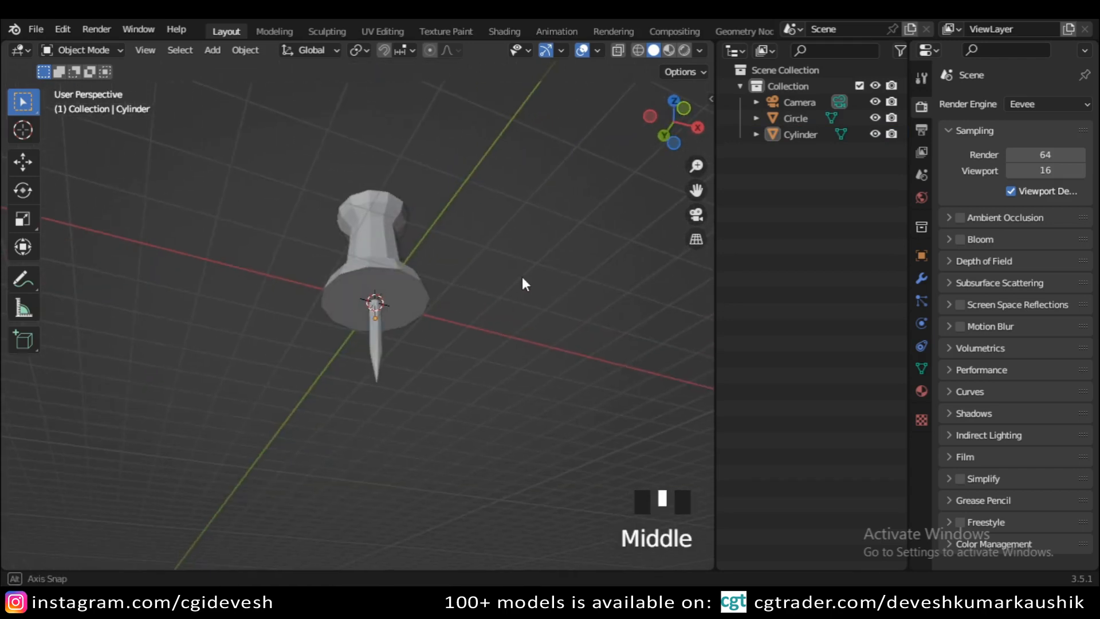
scroll(521, 283, "up", 4)
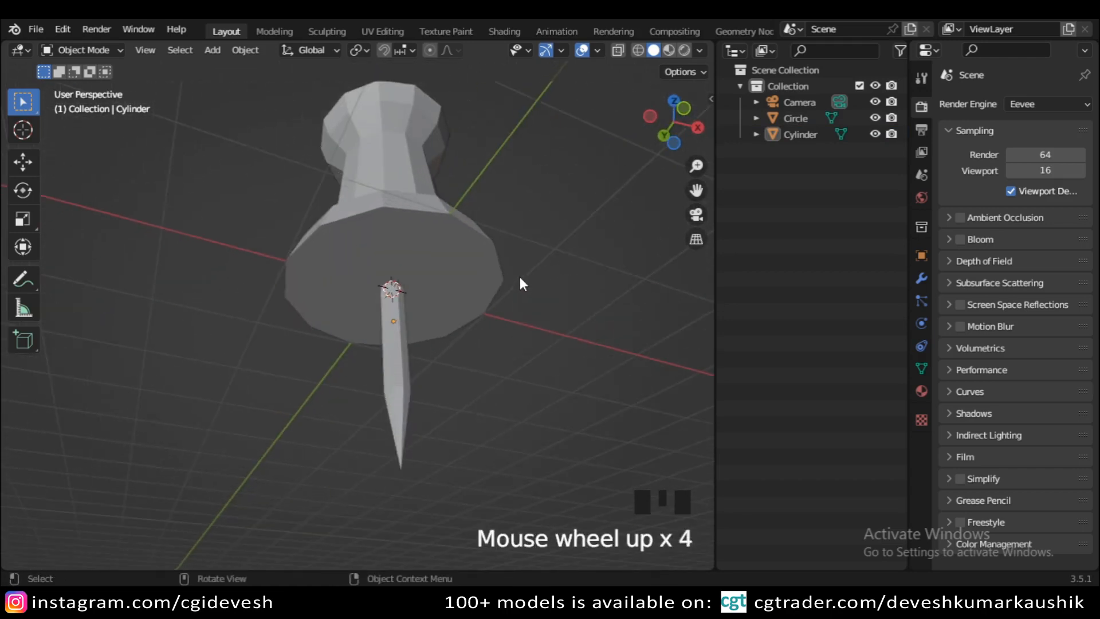
middle_click_drag(508, 278, 410, 315)
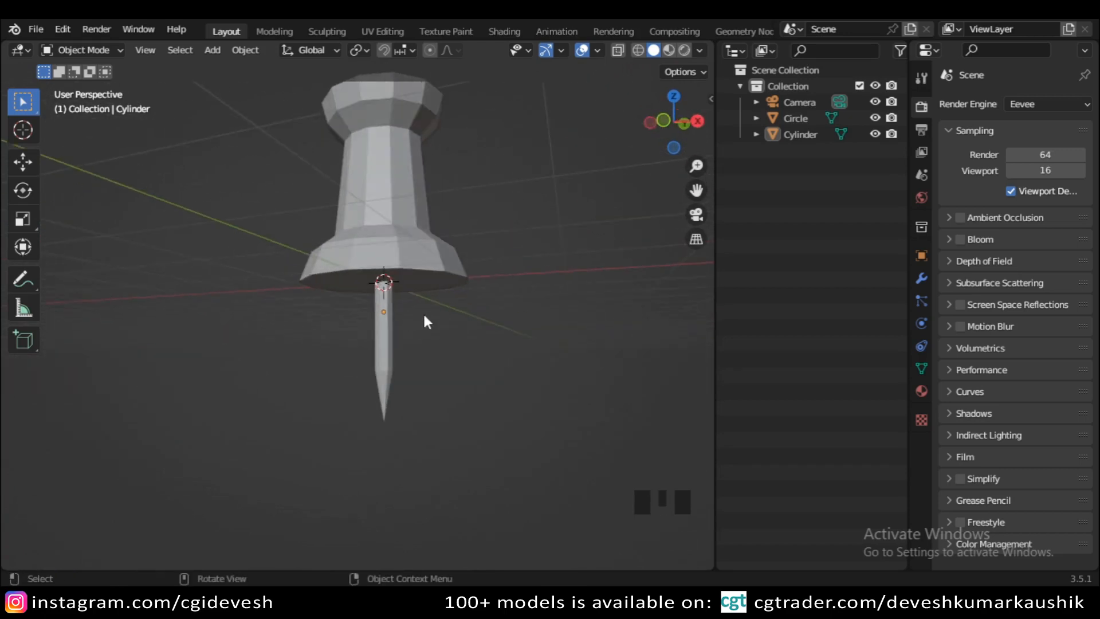
key("KP_1")
scroll(508, 317, "up", 1)
middle_click_drag(505, 299, 482, 415)
key("KP_1")
scroll(490, 326, "up", 2)
scroll(483, 415, "down", 2)
Raise the needle slightly along Z into the body and deselect it
left_click(388, 367)
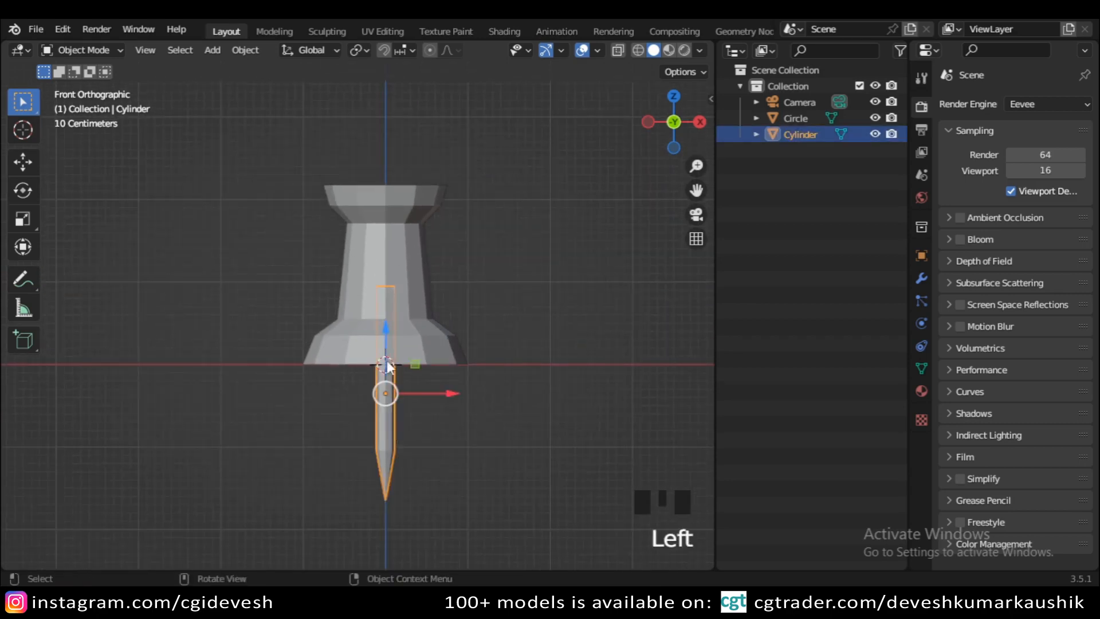
mouse_move(383, 327)
left_mouse_down()
mouse_move(389, 289)
mouse_move(388, 318)
left_mouse_up()
left_click(548, 380)
scroll(548, 382, "up", 2)
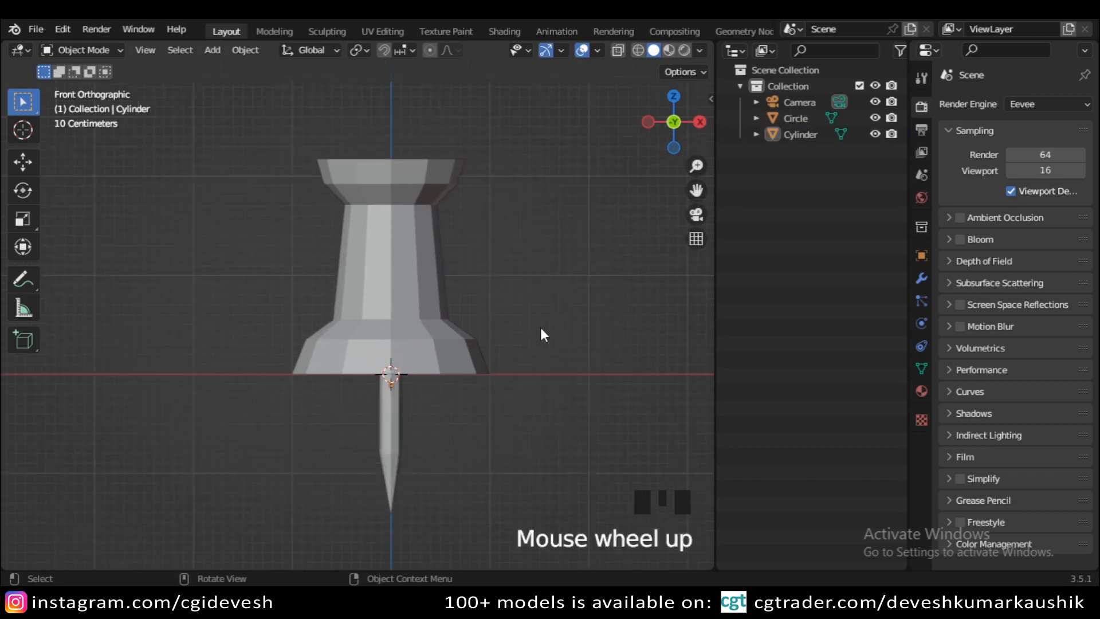
Add a Subdivision Surface modifier to the pin's body and isolate the body in local view
middle_click_drag(541, 331, 427, 315)
left_click(423, 310)
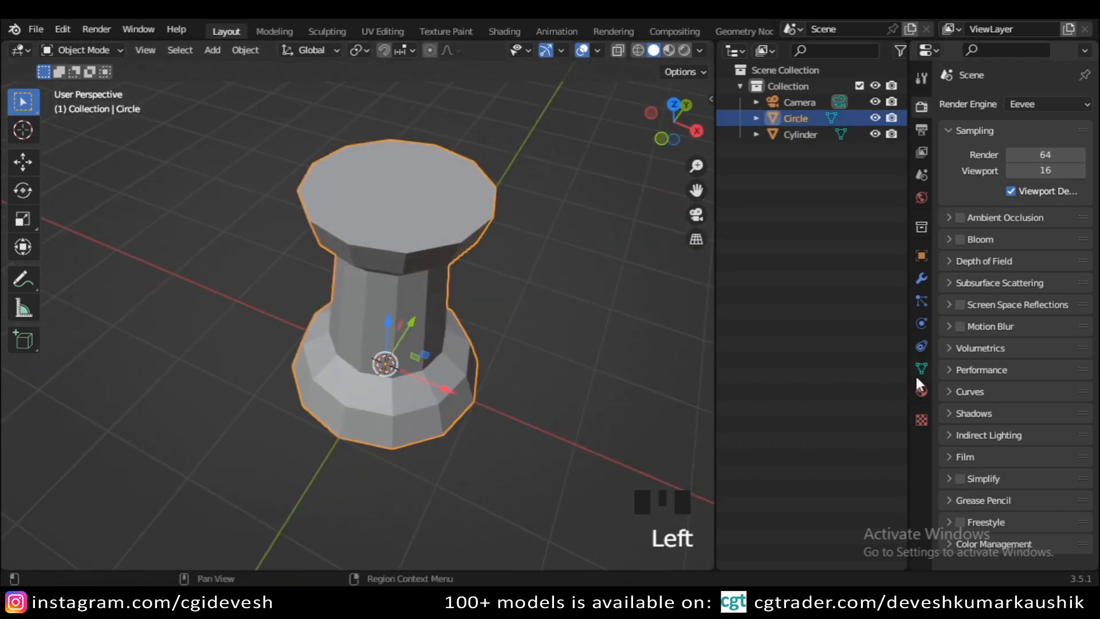
left_click(922, 278)
left_click(1008, 103)
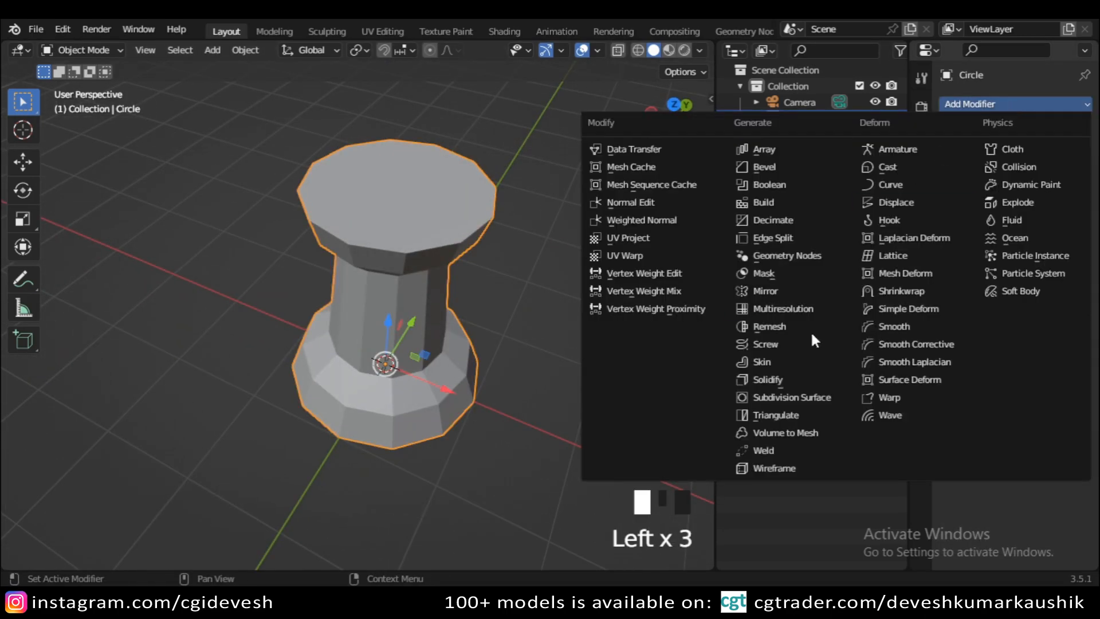
left_click(797, 398)
key("slash")
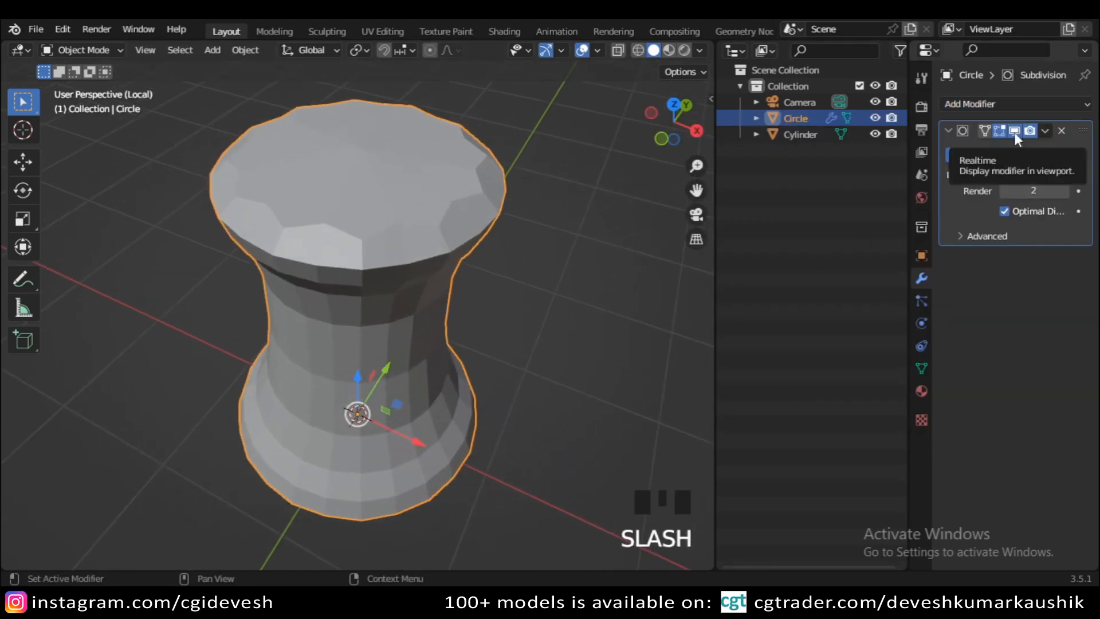
Set the subdivision levels to 3 for both viewport and render, and disable the modifier's viewport display
left_click(1063, 175)
left_click(1063, 175)
left_click(1062, 174)
left_click(1063, 190)
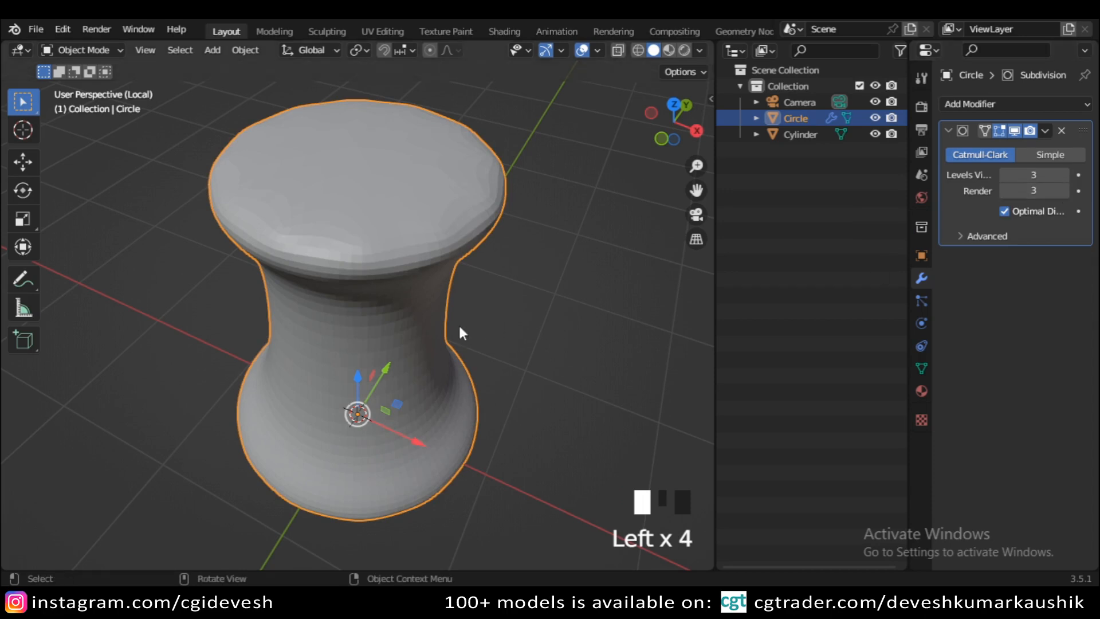
left_click(1014, 131)
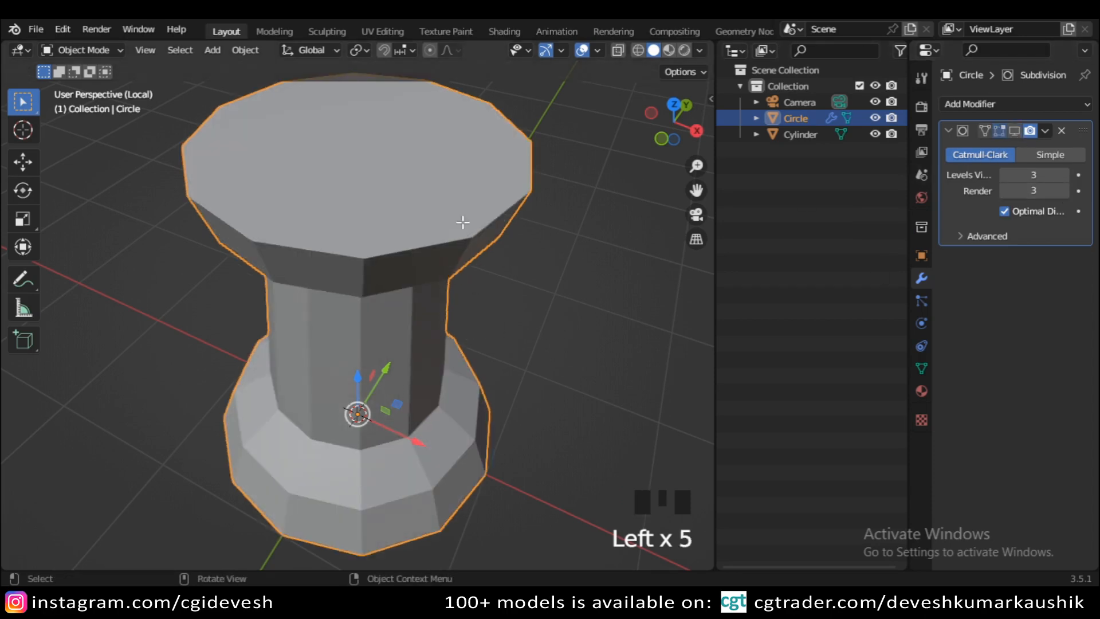
Inset the top face of the pin's body by about 0.094 m in Edit Mode
key("Tab")
middle_click_drag(476, 244, 504, 349, "shift")
key("3")
left_click(443, 326)
left_click(443, 326)
key("i")
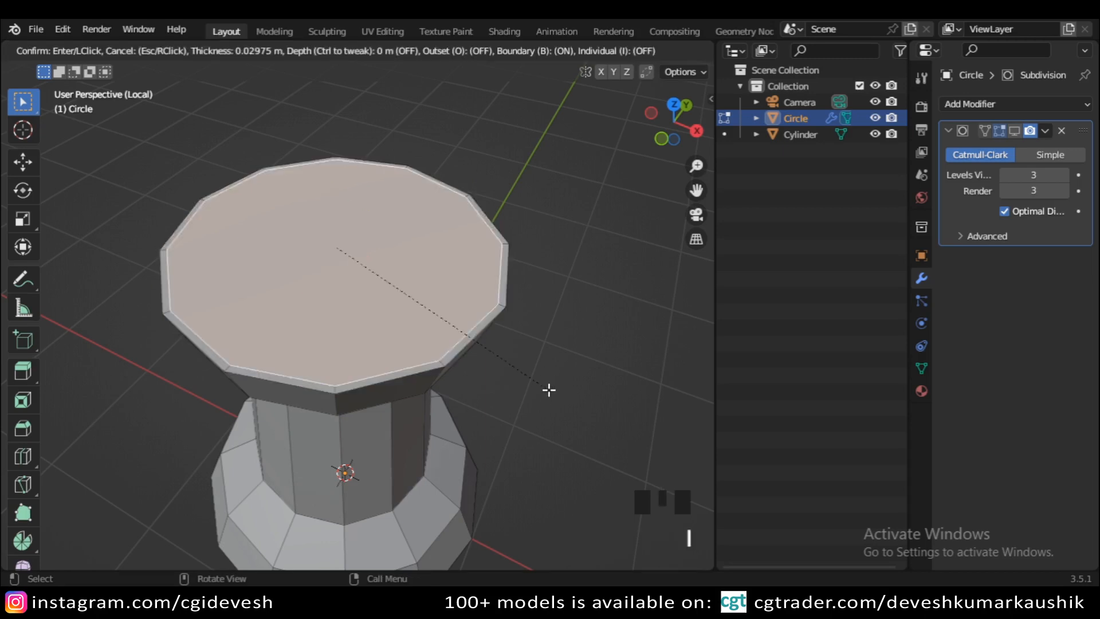
left_click(532, 385)
scroll(504, 372, "down", 5)
middle_click_drag(486, 360, 466, 220)
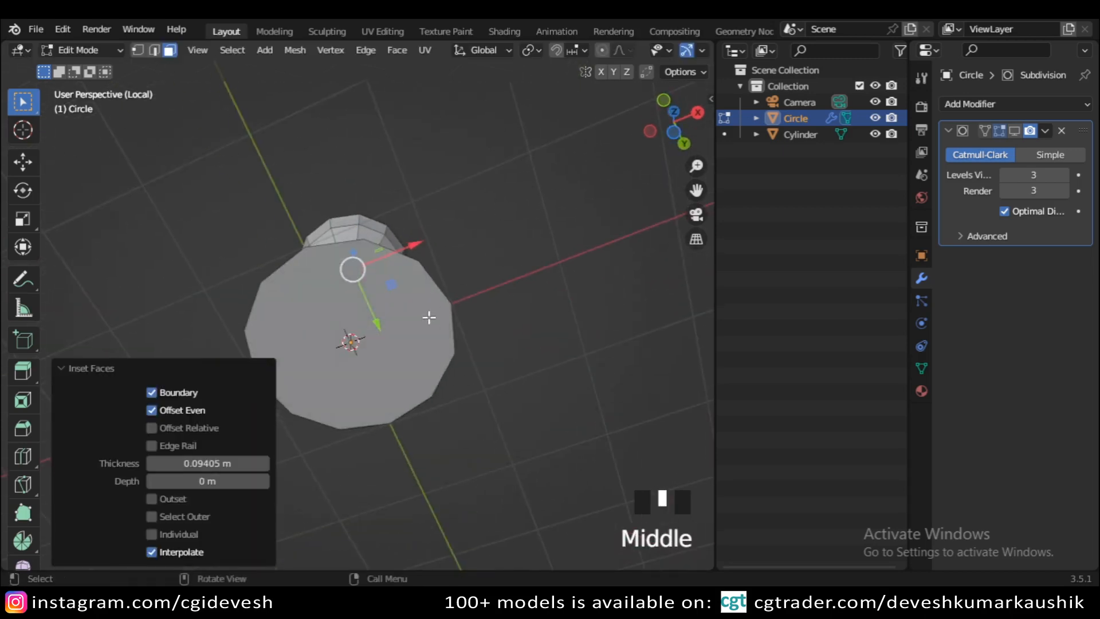
Inset the bottom face of the body and switch to edge selection
left_click(428, 316)
key("i")
left_click(513, 371)
middle_click_drag(480, 328, 527, 329)
scroll(476, 349, "up", 2)
key("2")
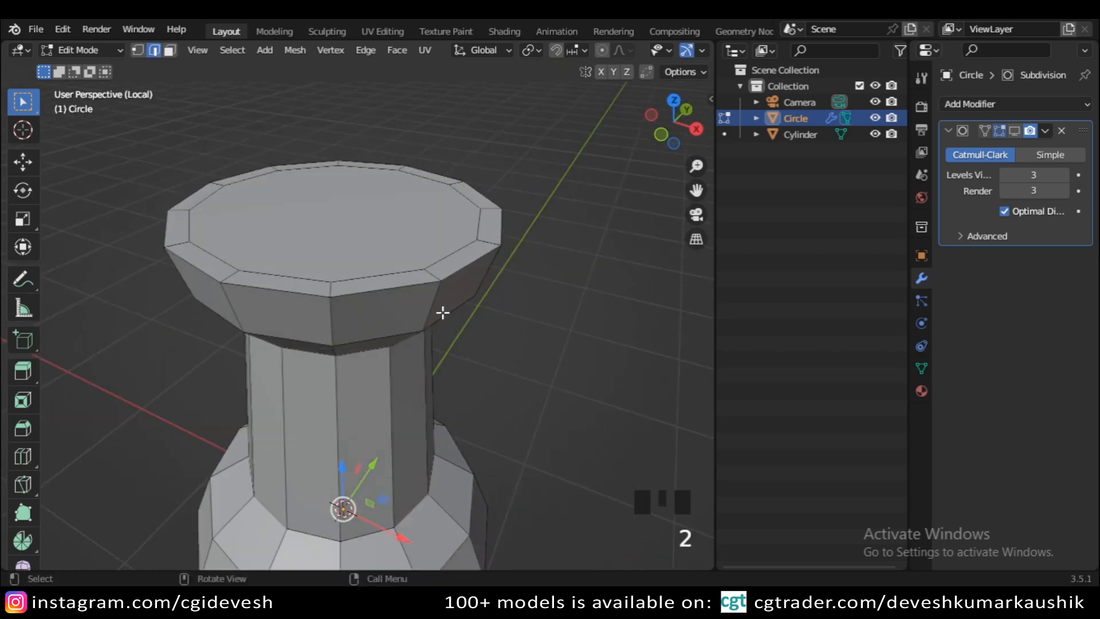
Apply the body's scale in Object Mode
key("Tab")
key("ctrl+a")
left_click(392, 327)
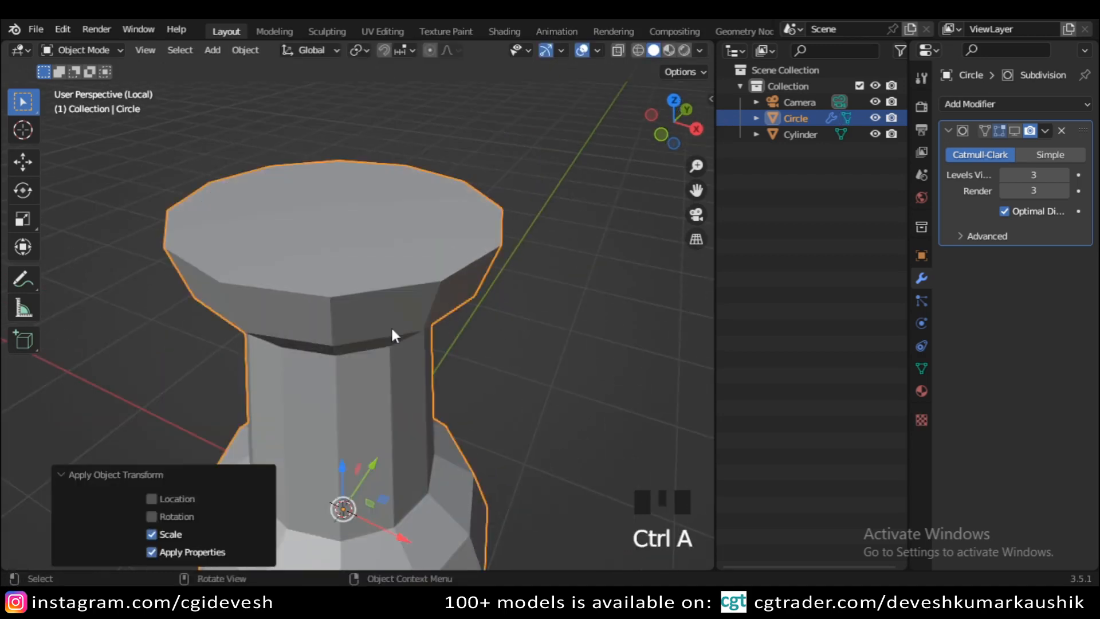
Select the edge loops at the top rim, under the head, where the shaft meets the base, and at the bottom rim
key("Tab")
left_click(373, 292, "alt")
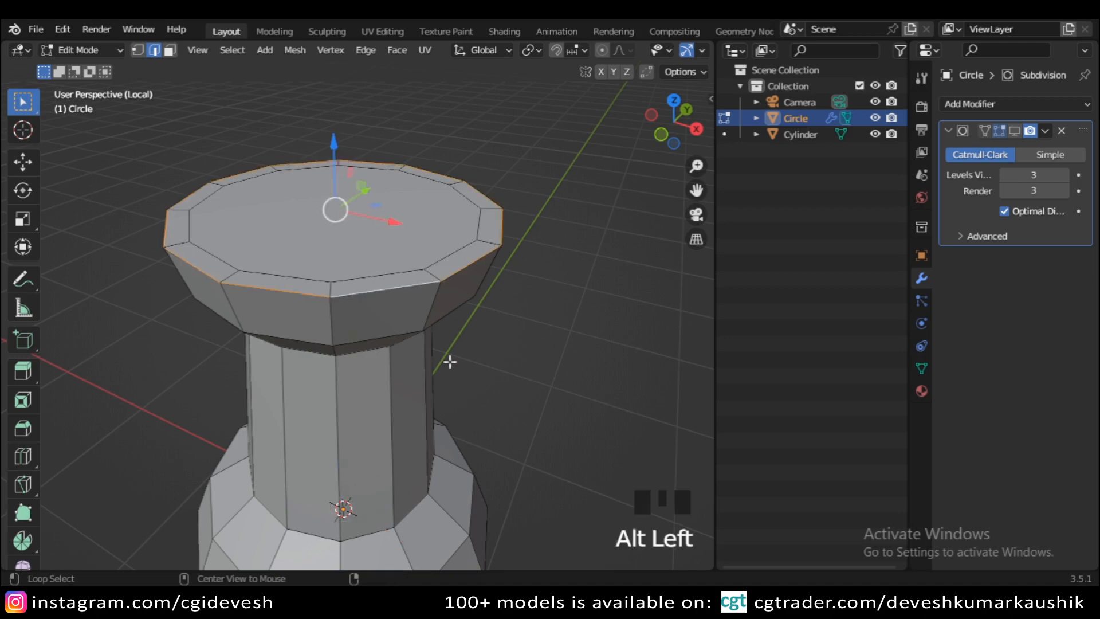
middle_click_drag(447, 363, 462, 312)
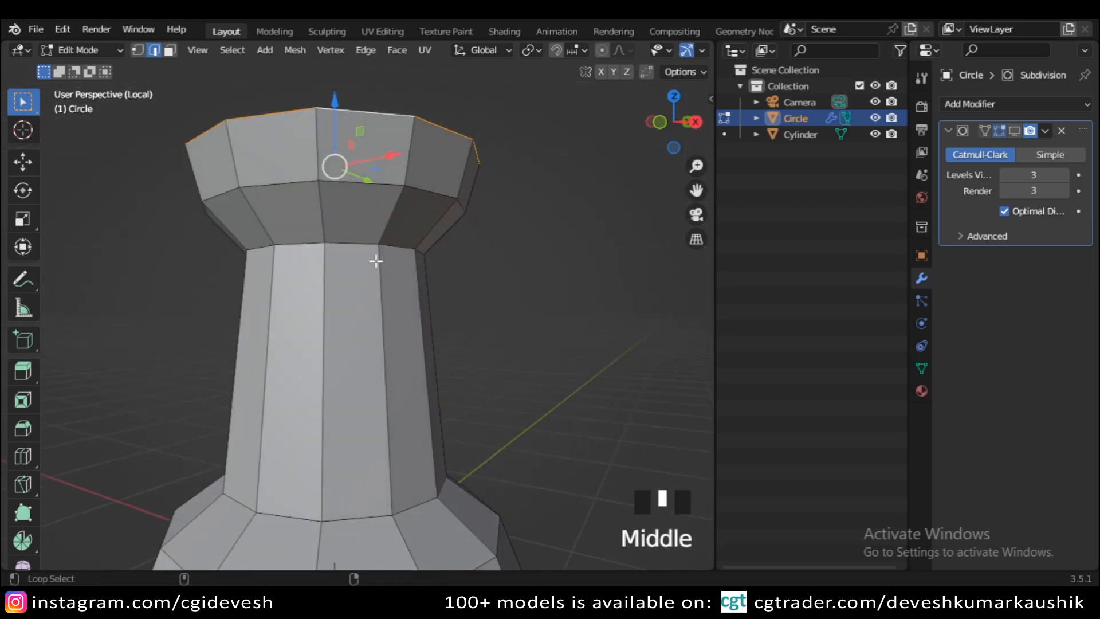
left_click(359, 243, "alt+shift")
middle_click_drag(437, 371, 422, 265, "shift")
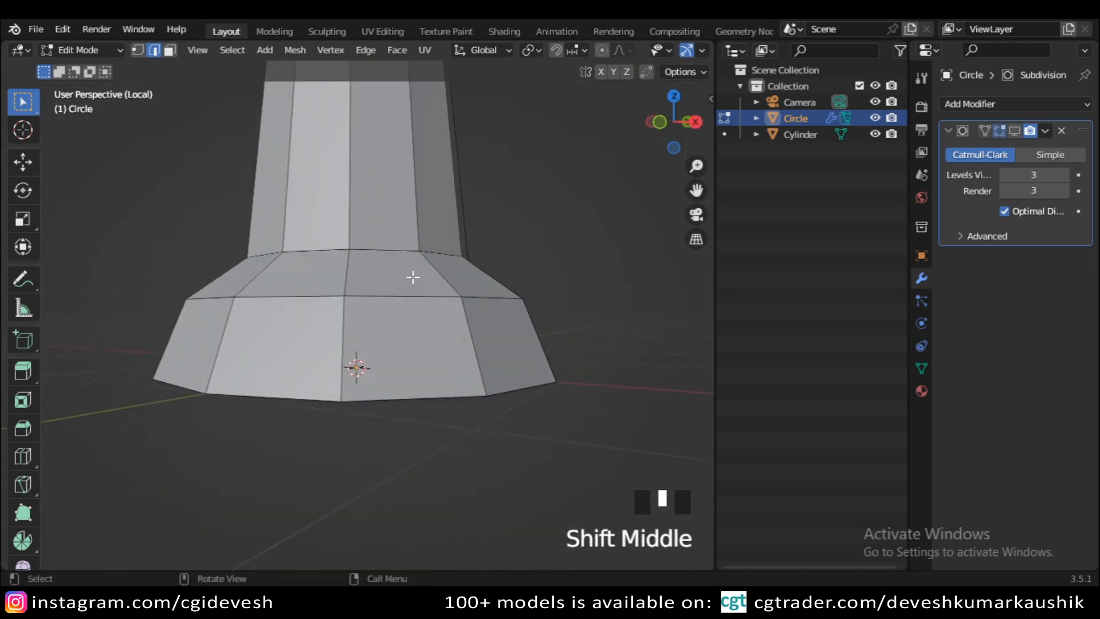
left_click(371, 252, "alt+shift")
middle_click_drag(462, 385, 474, 287)
left_click(440, 191, "alt+shift")
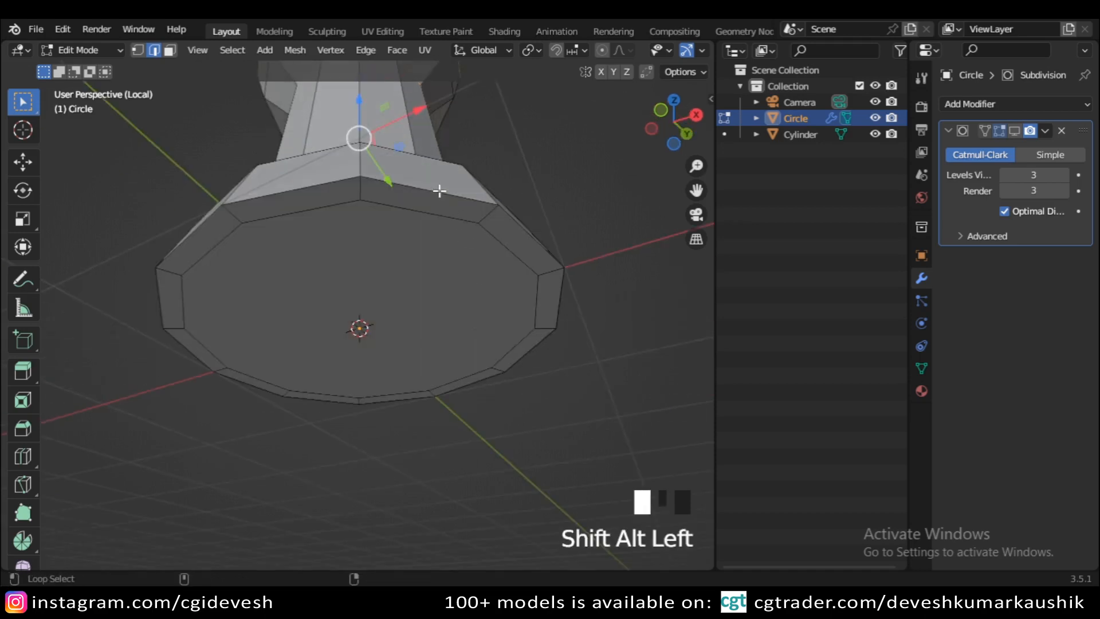
middle_click_drag(439, 191, 558, 366)
Enable the subdivision modifier's viewport display, try a single-segment bevel on the selected loops, and check the smoothed body in Object Mode
left_click(1015, 131)
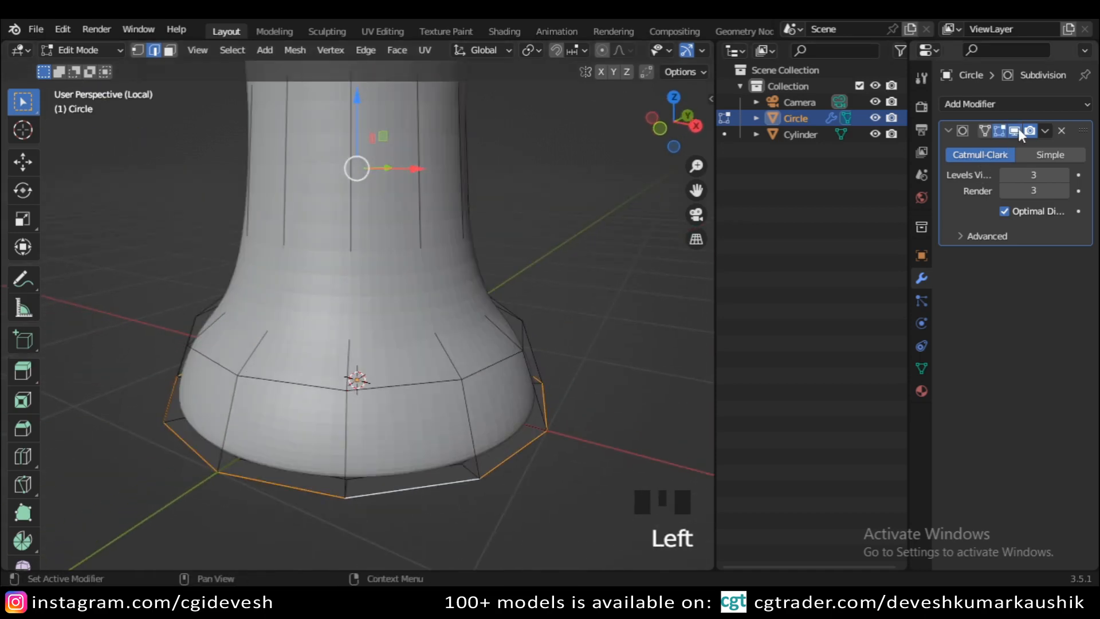
scroll(508, 438, "up", 2)
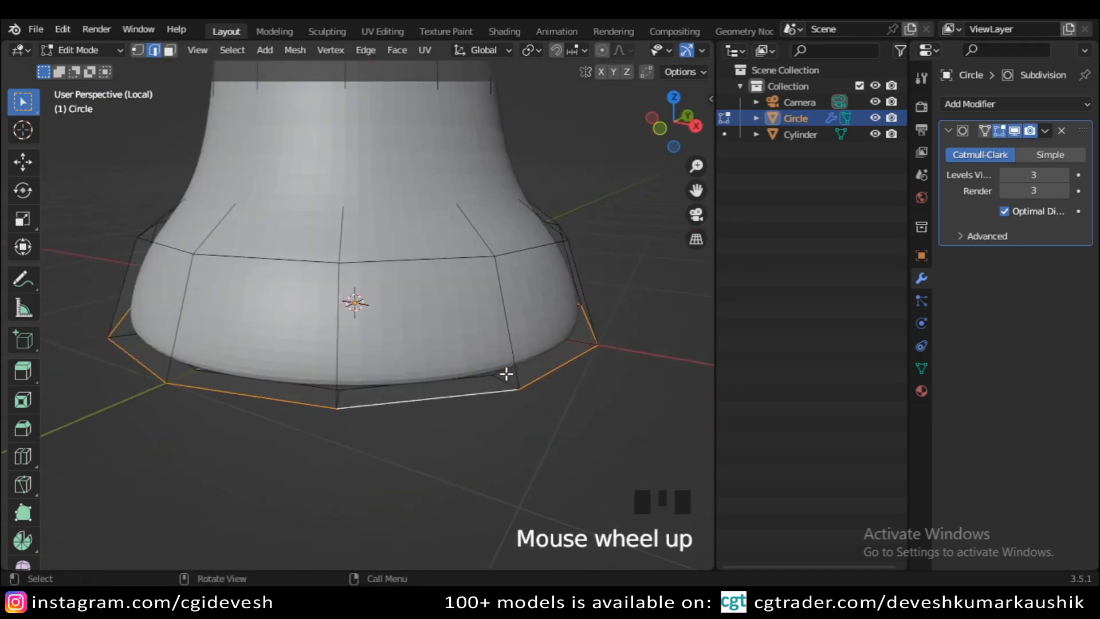
middle_click_drag(511, 435, 519, 372)
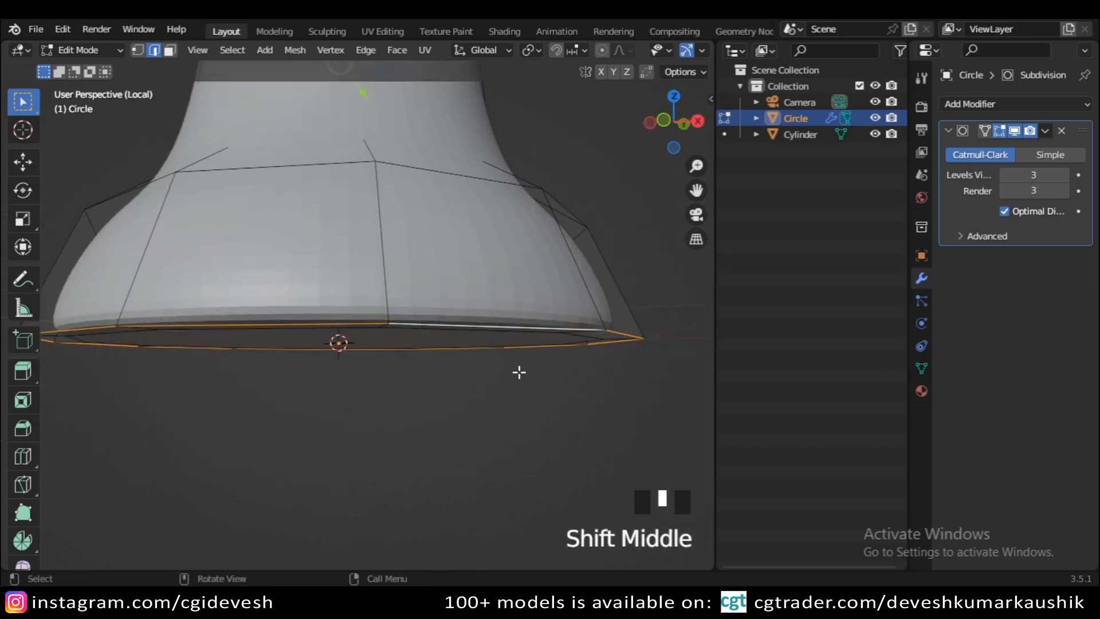
key("ctrl+b")
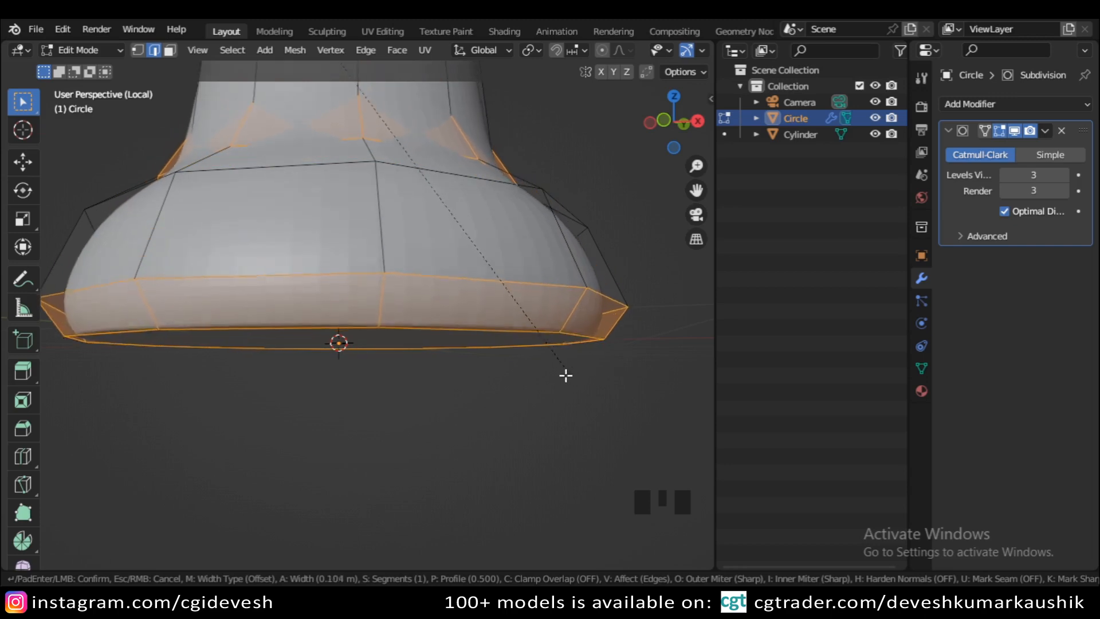
left_click(528, 378)
key("Tab")
scroll(545, 304, "down", 4)
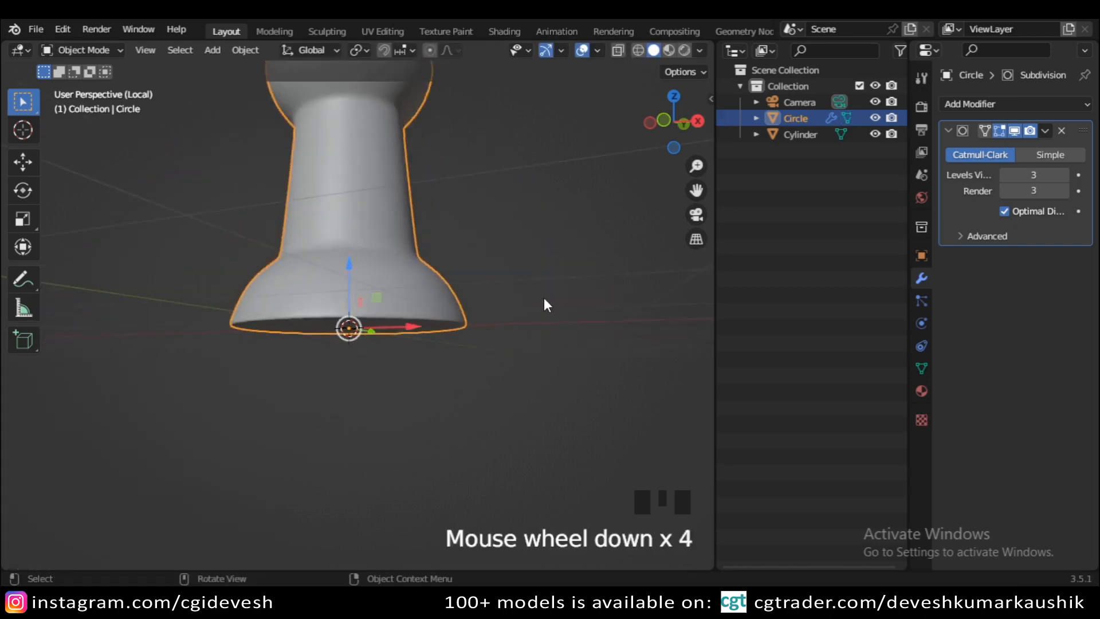
middle_click_drag(544, 304, 510, 413)
scroll(499, 350, "down", 3)
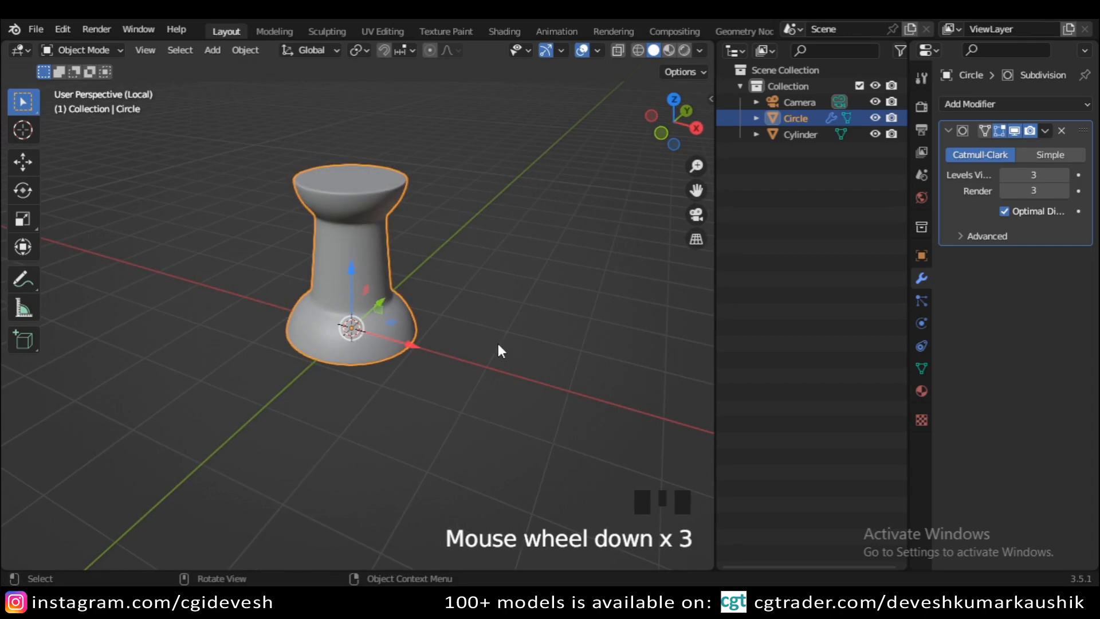
scroll(497, 343, "up", 5)
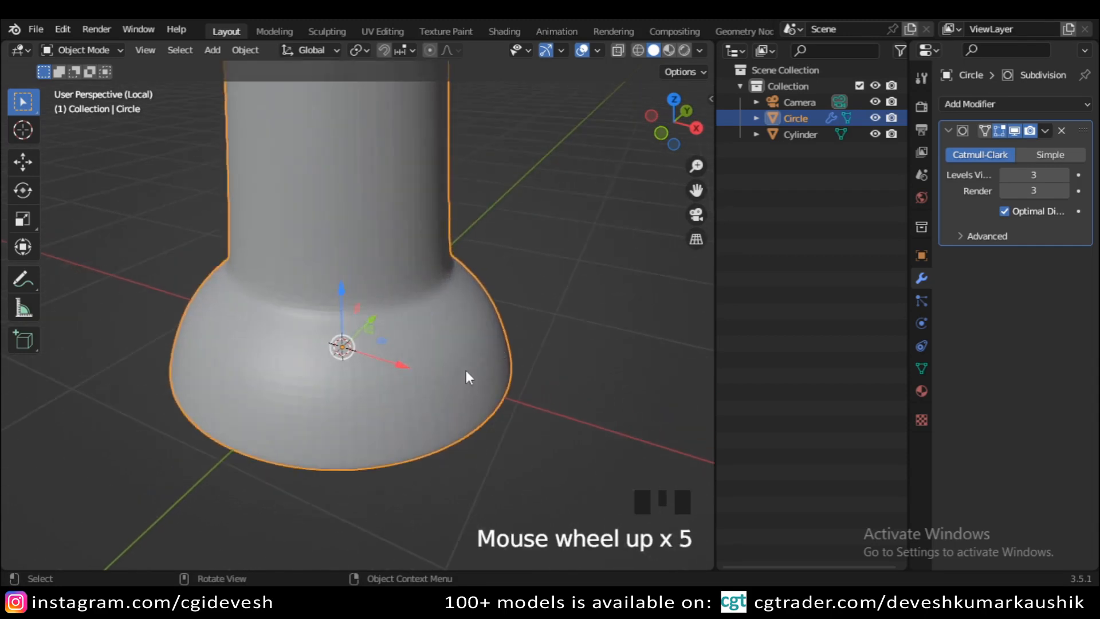
Undo the single-segment bevel and the change to the modifier's viewport display
middle_click_drag(466, 375, 489, 331)
key("ctrl+z")
key("ctrl+z")
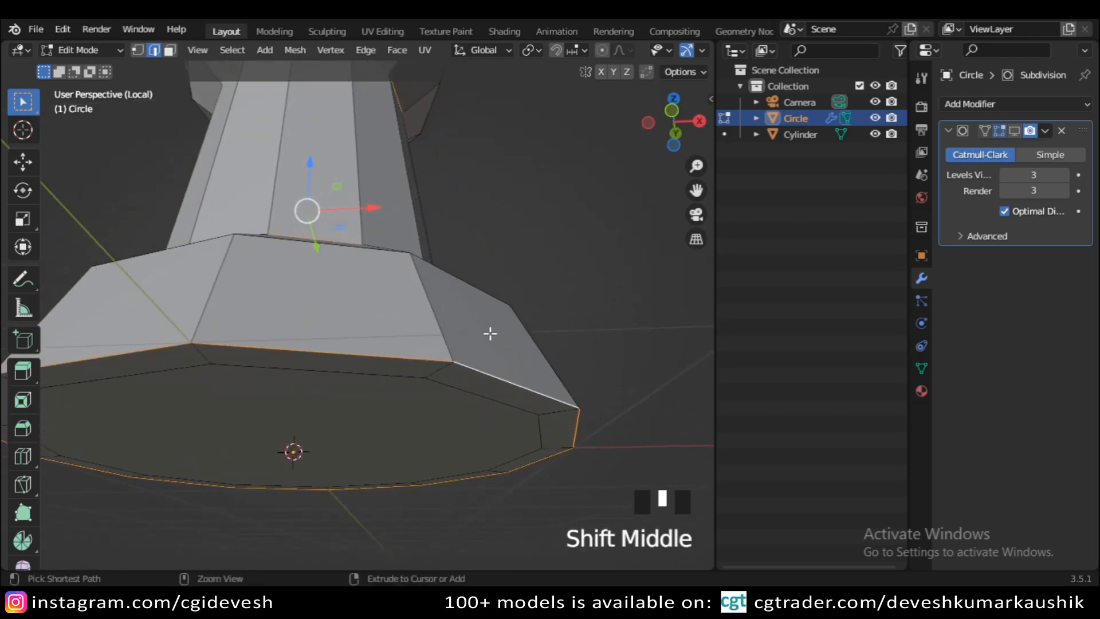
Bevel the selected edge loops with a width of 0.0314 m and 2 segments, and show the subdivision modifier in the viewport
key("ctrl+b")
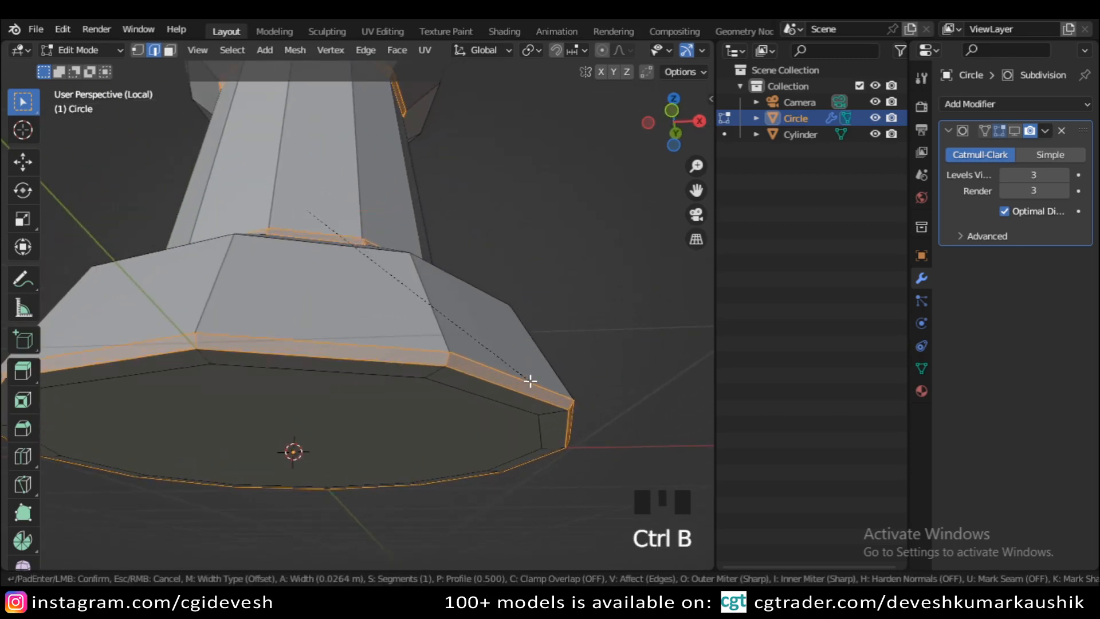
scroll(530, 381, "up", 1)
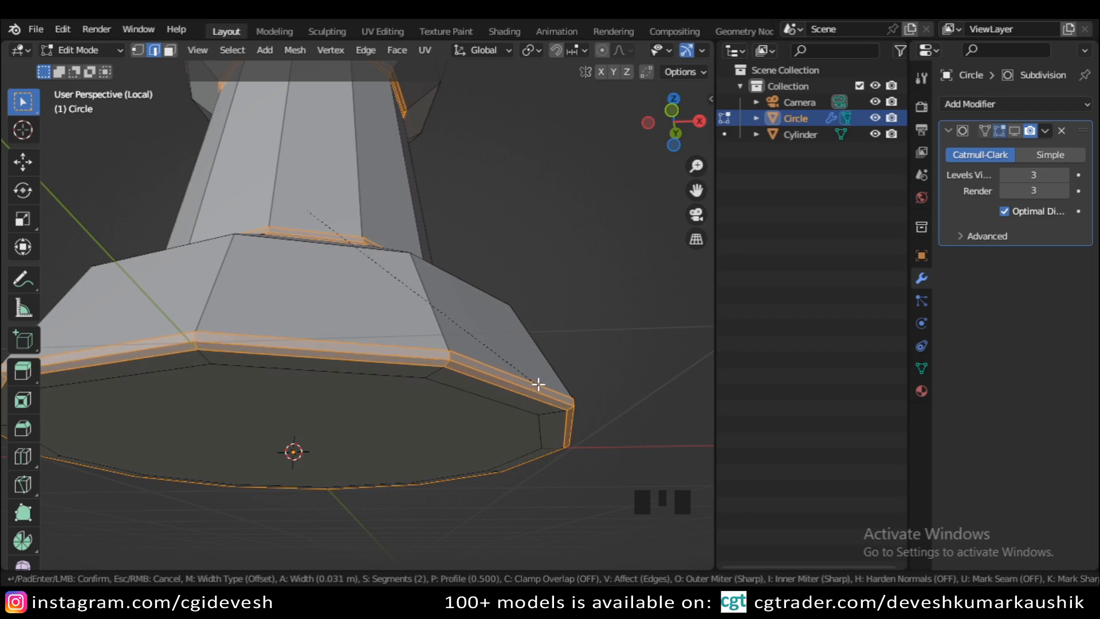
left_click(540, 385)
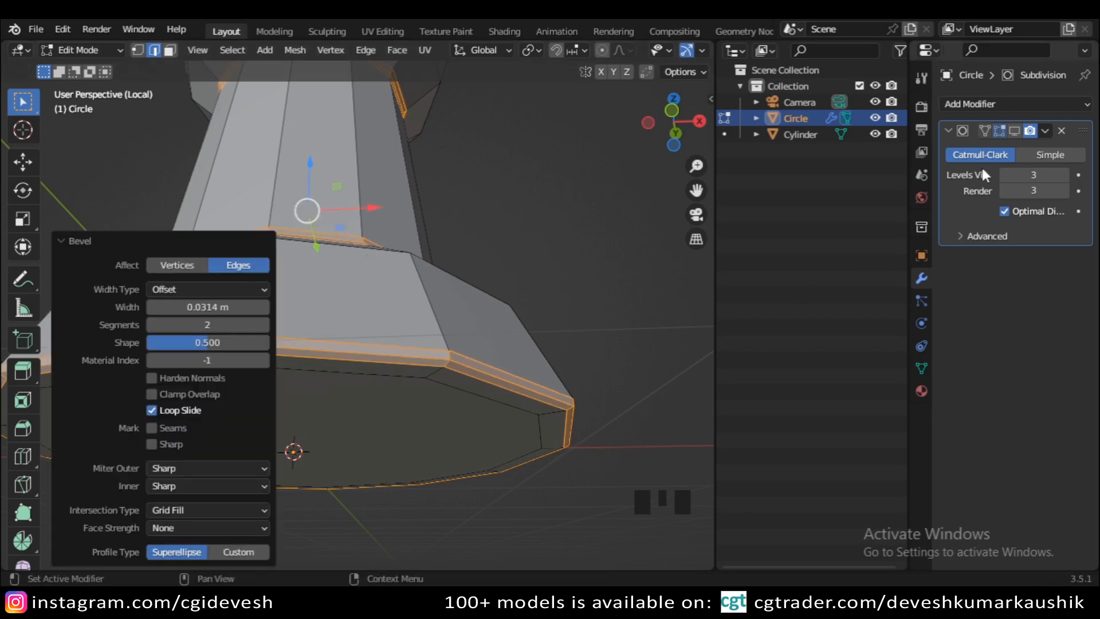
left_click(1014, 131)
key("Tab")
scroll(531, 335, "down", 3)
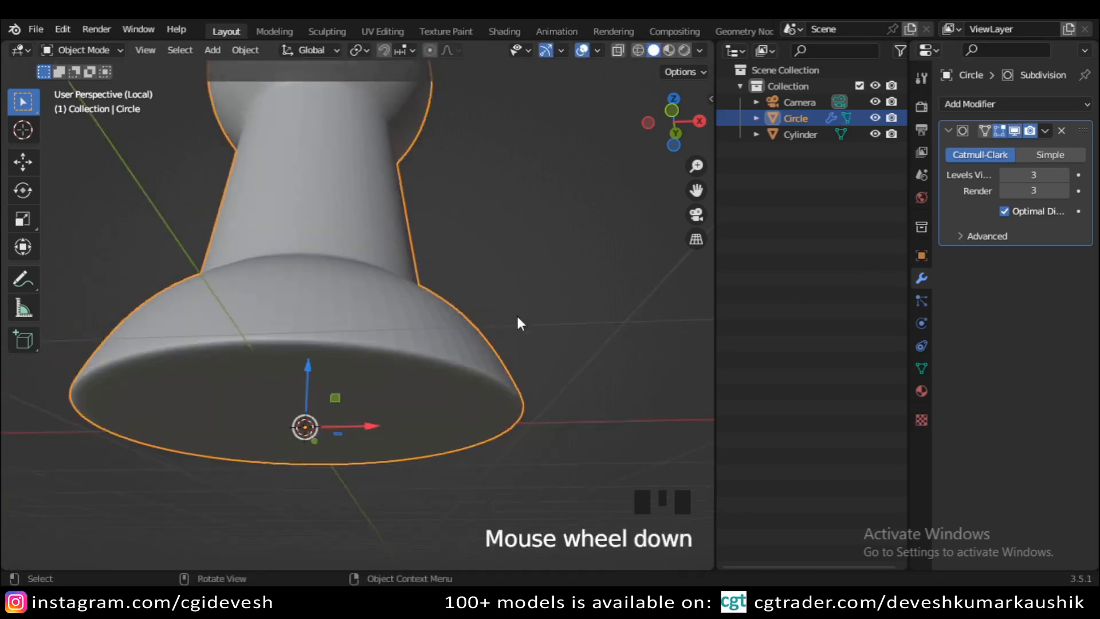
middle_click_drag(516, 314, 424, 388)
Select all vertices of the body's head from the front, scale them to 0.910, and check the silhouette in Object Mode
key("KP_1")
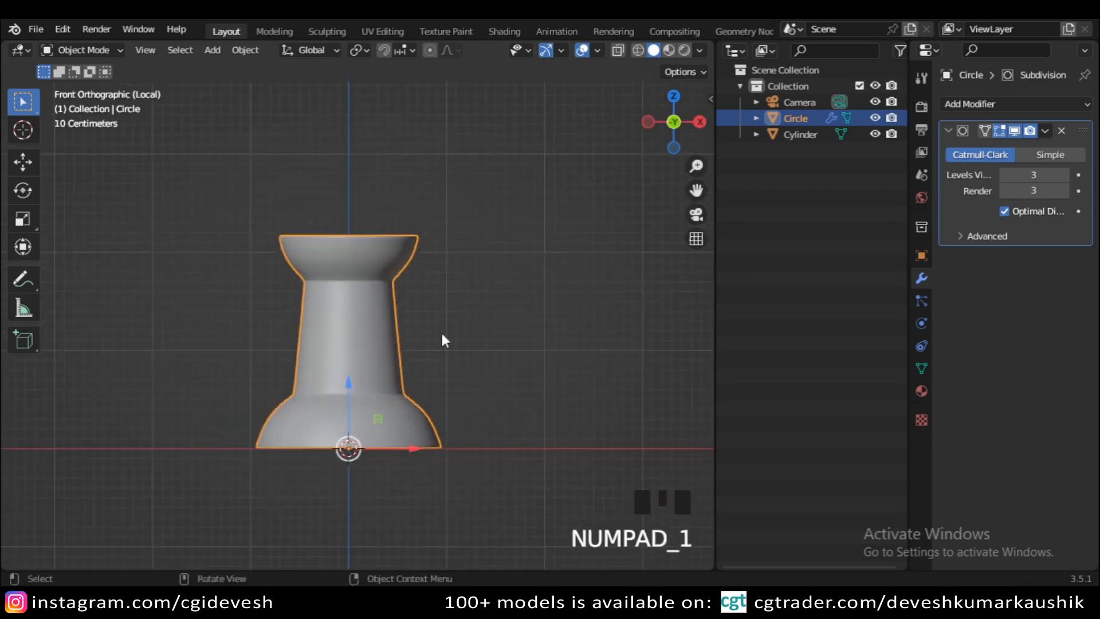
scroll(445, 337, "up", 2)
middle_click_drag(445, 337, 449, 380, "shift")
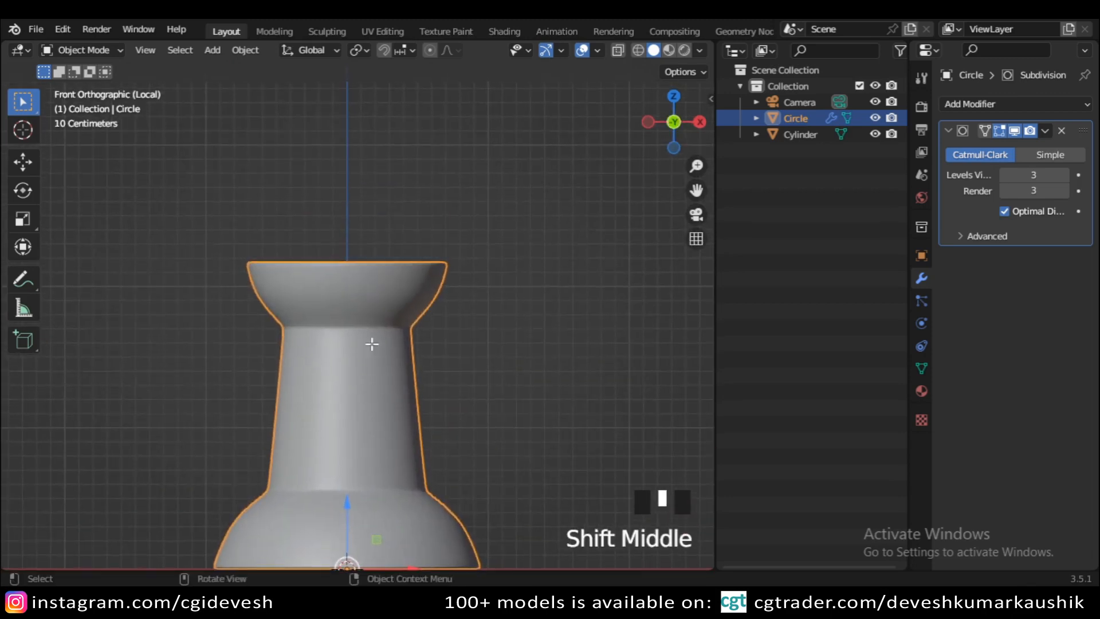
key("Tab")
left_click(558, 341)
scroll(538, 328, "up", 3)
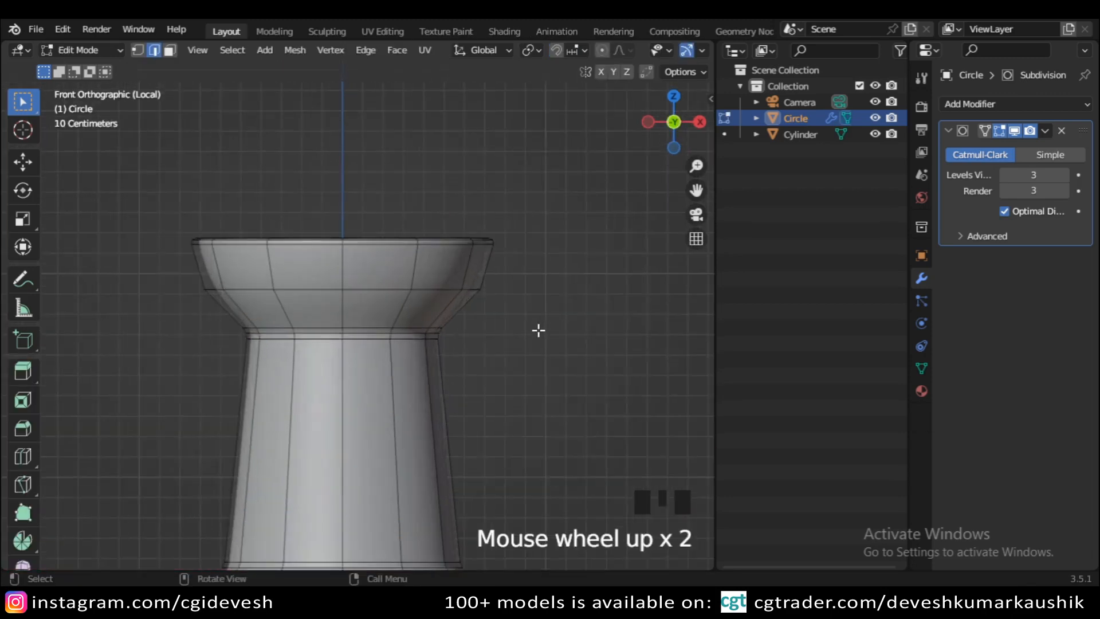
middle_click_drag(538, 329, 361, 238, "shift")
scroll(210, 189, "down", 3)
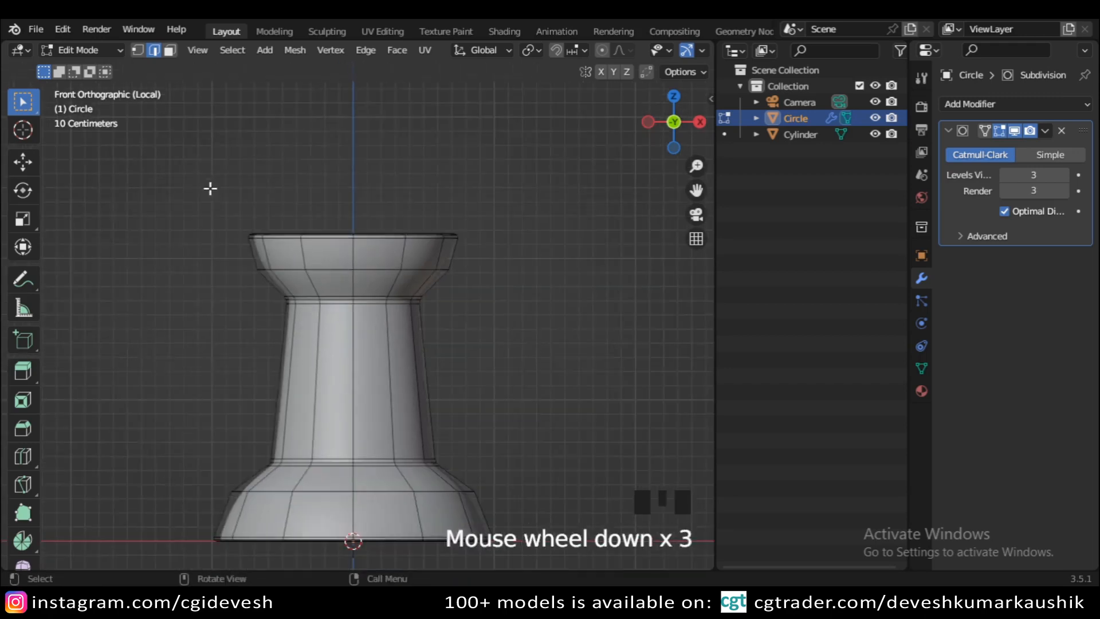
key("1")
left_click_drag(205, 173, 488, 354)
scroll(565, 354, "up", 1)
key("s")
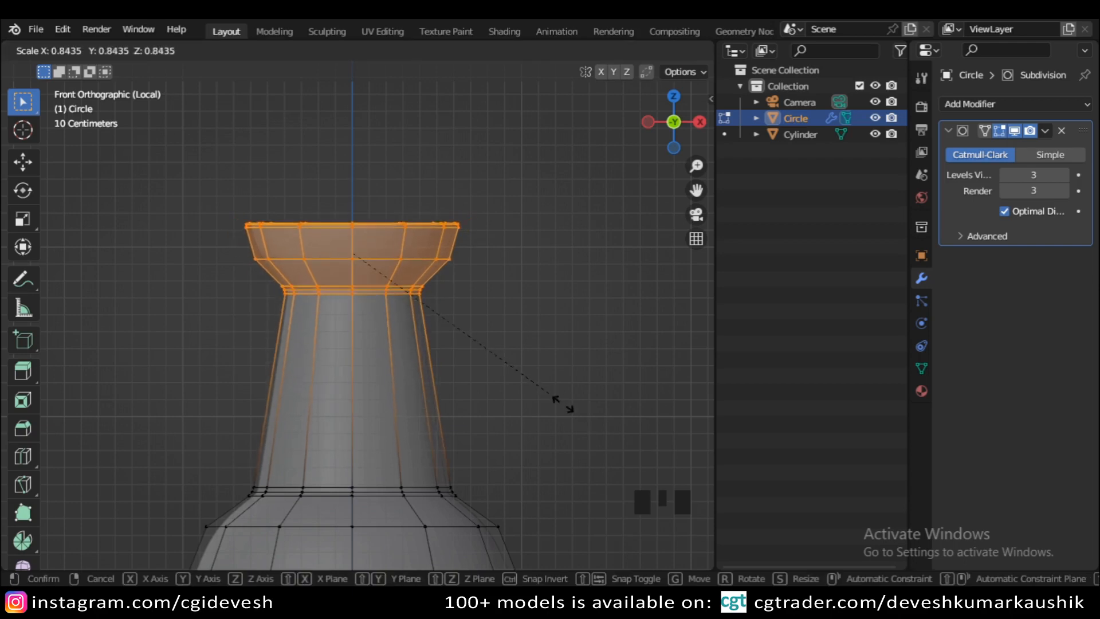
right_click(573, 413)
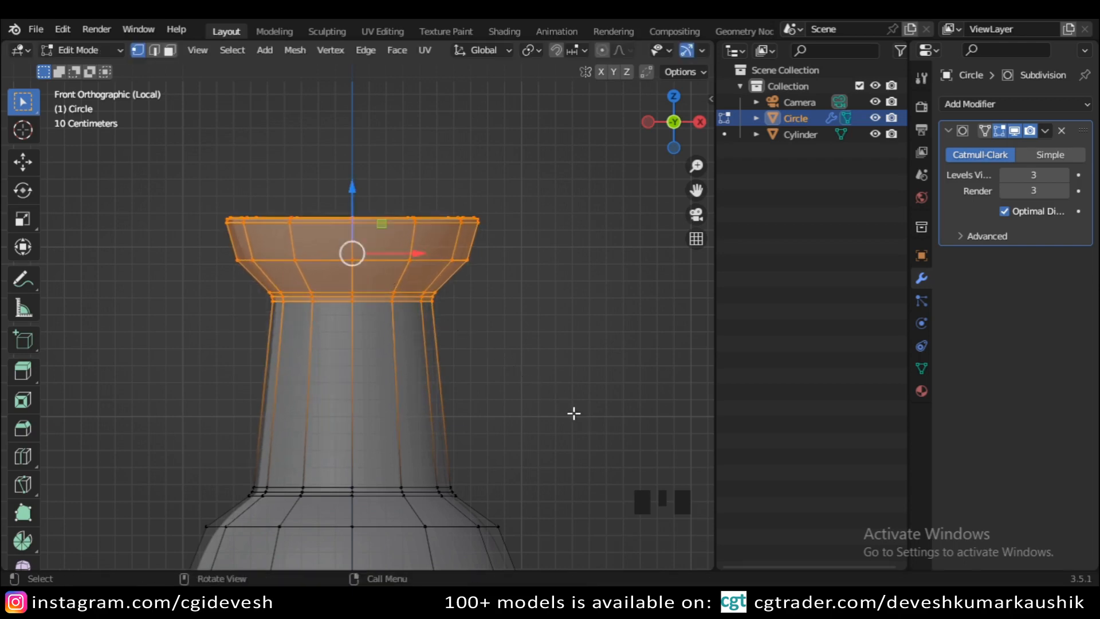
key("s")
left_click(552, 399)
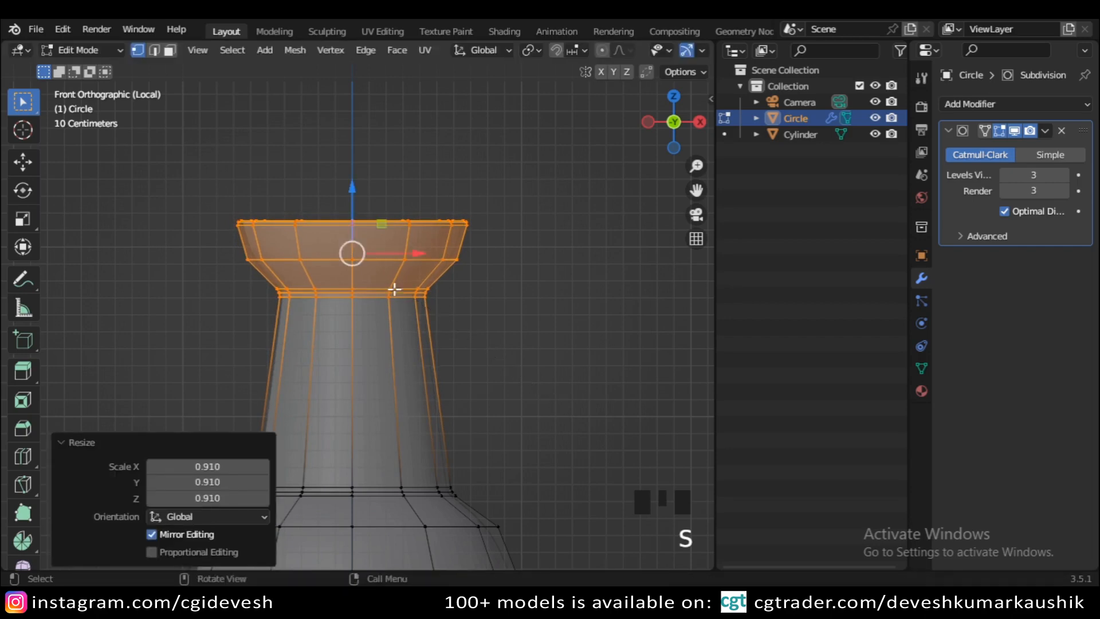
key("Tab")
scroll(478, 283, "down", 4)
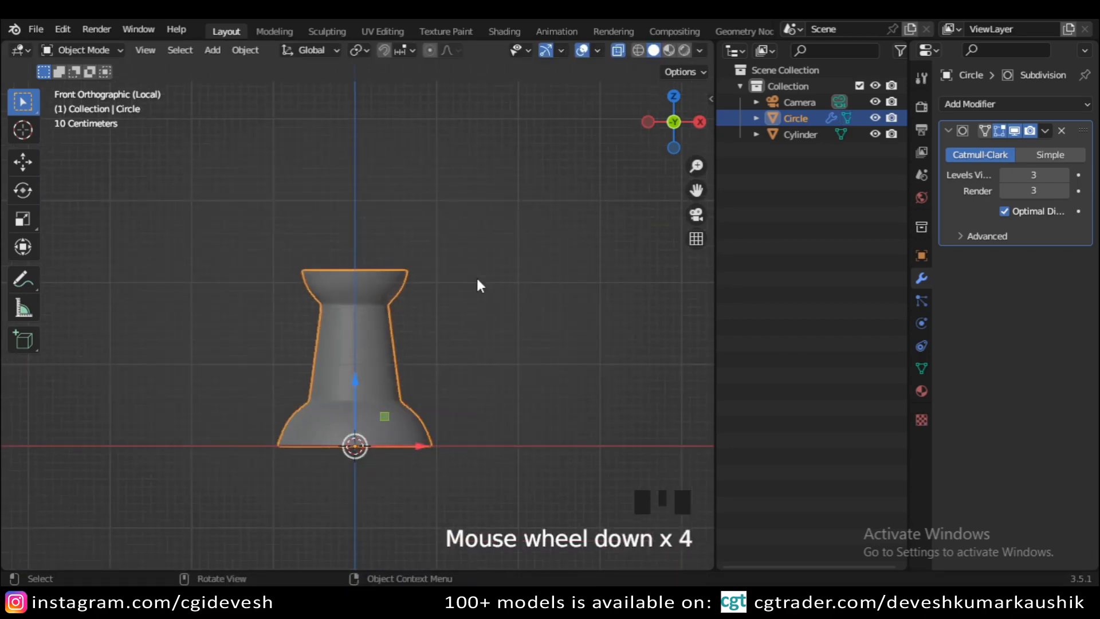
scroll(477, 280, "up", 3)
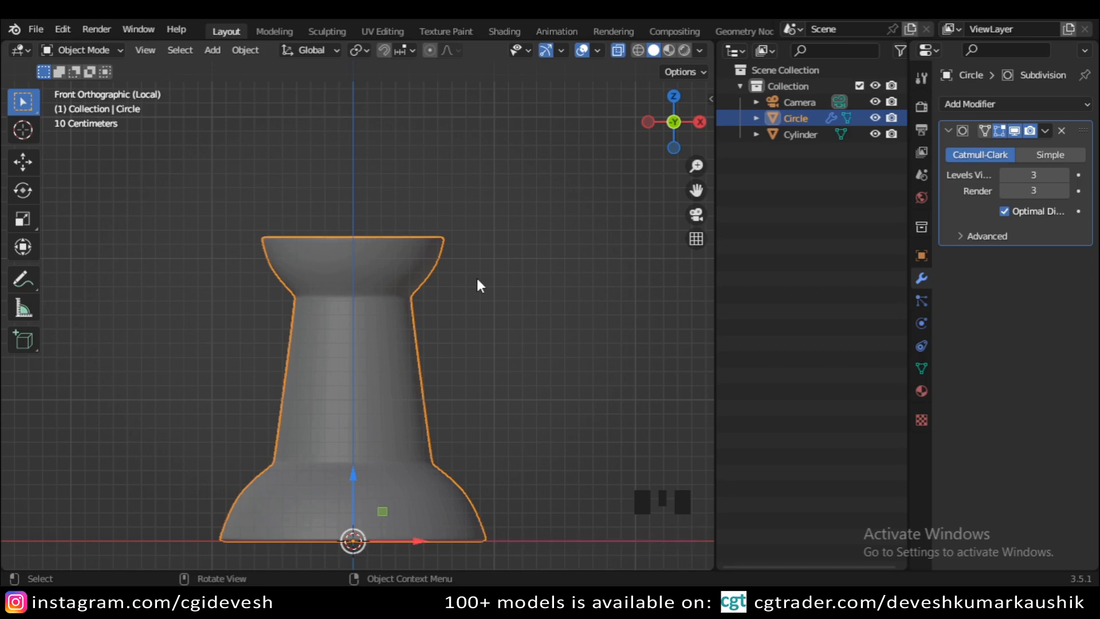
Undo the head scaling, the two-segment bevel and the modifier's viewport display
key("Tab")
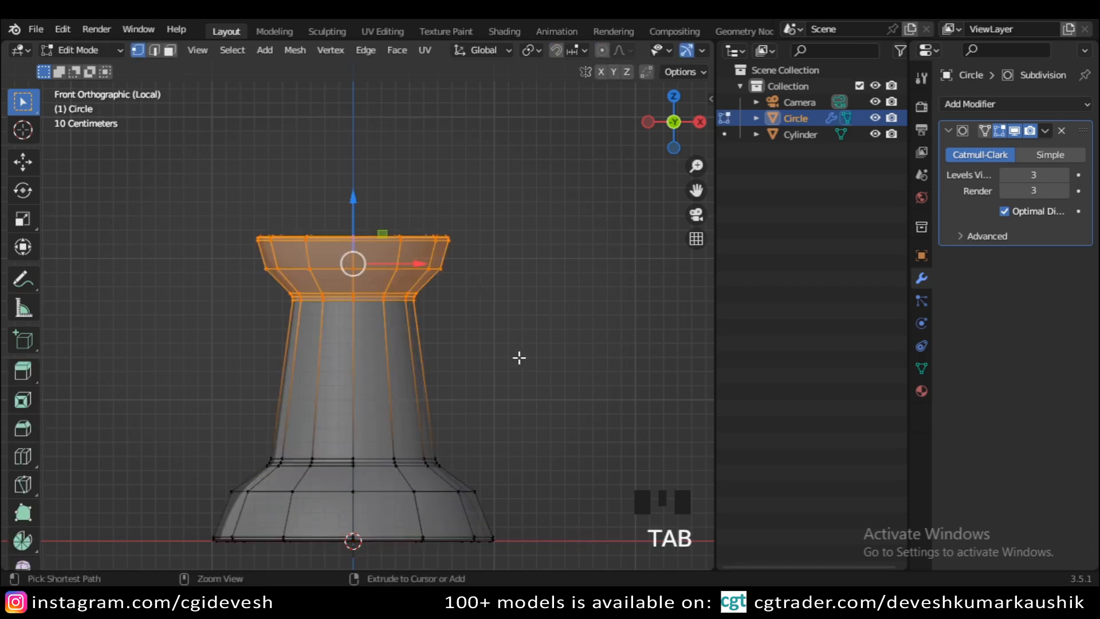
key("ctrl+z")
key("ctrl+z")
key("ctrl+z")
key("ctrl+z")
key("ctrl+z")
key("ctrl+z")
key("ctrl+z")
key("ctrl+z")
key("ctrl+z")
key("ctrl+z")
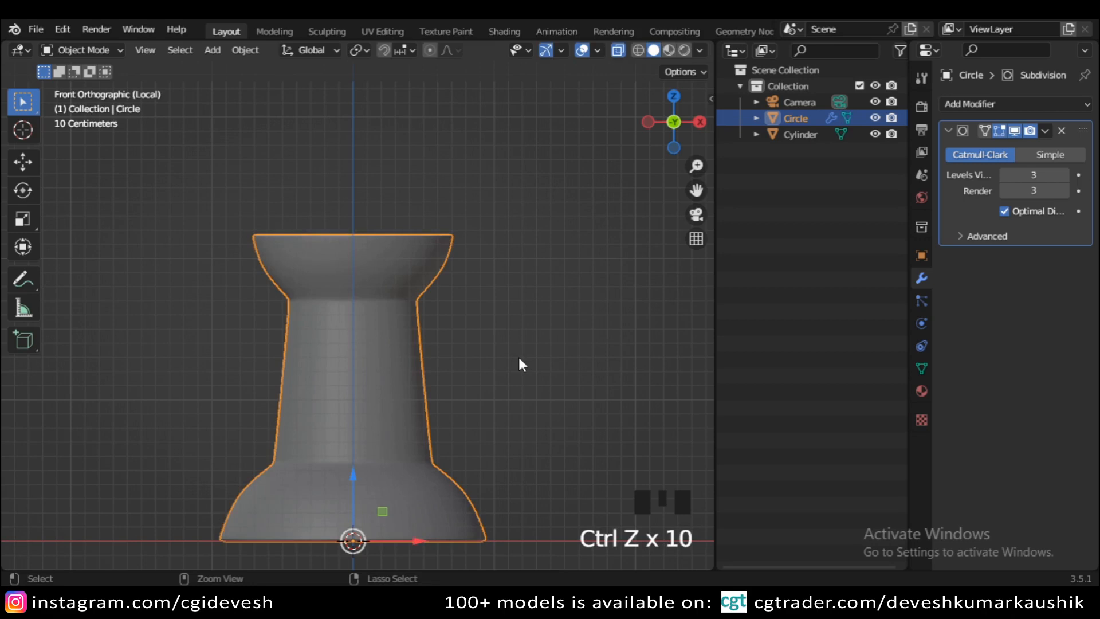
key("ctrl+z")
key("ctrl+z")
key("Tab")
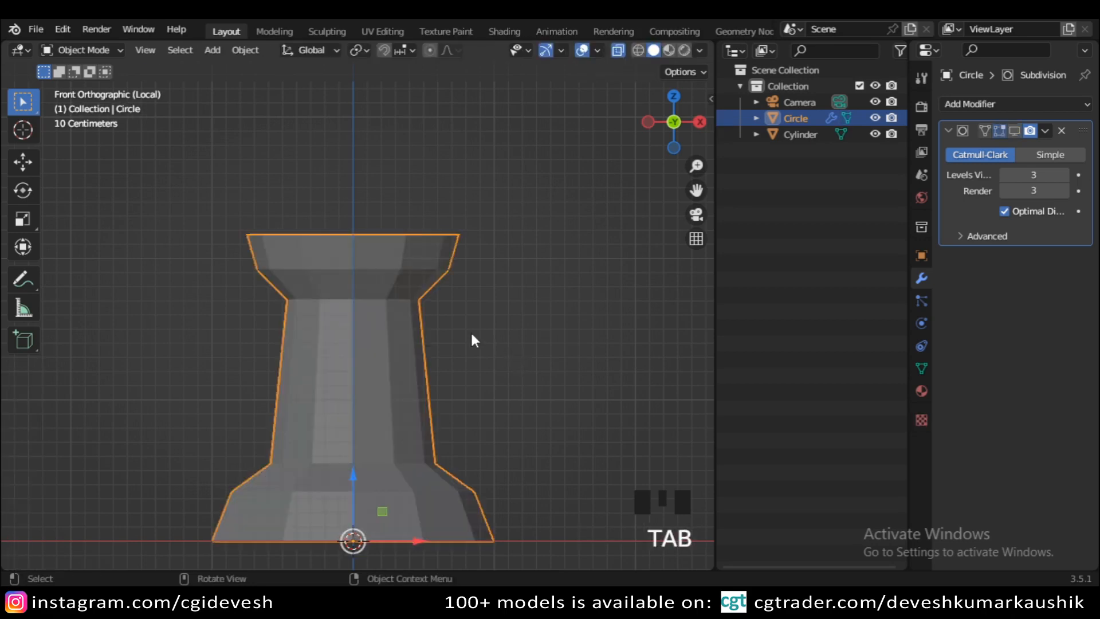
Select the body's whole head in front view, scale it down to roughly 0.83, and lower it about 0.154 m along Z
key("Tab")
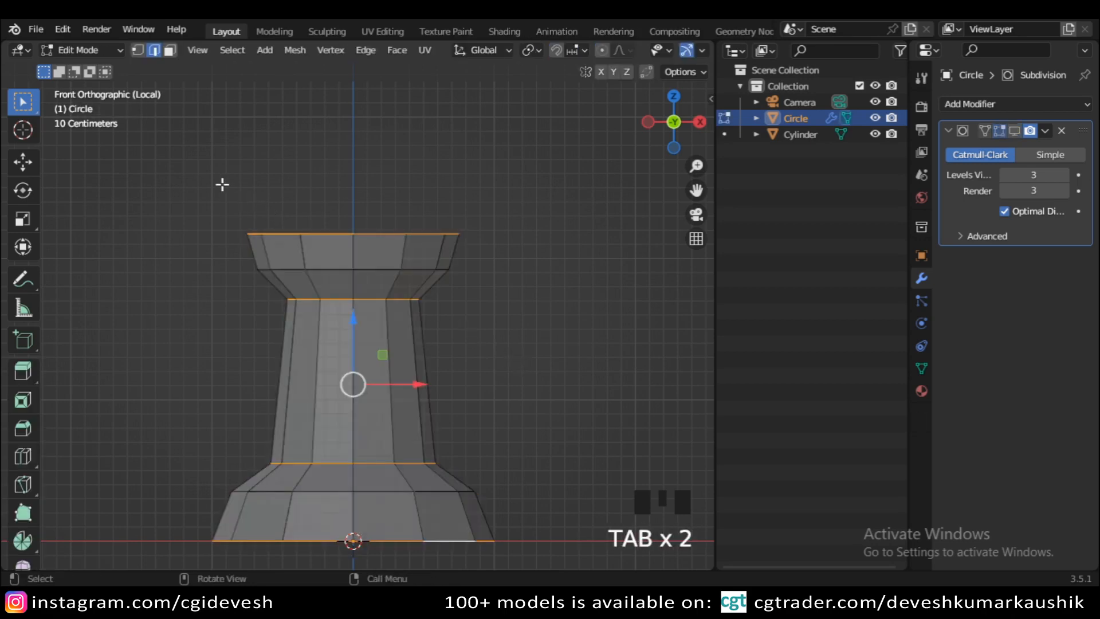
left_click_drag(222, 184, 444, 328)
key("s")
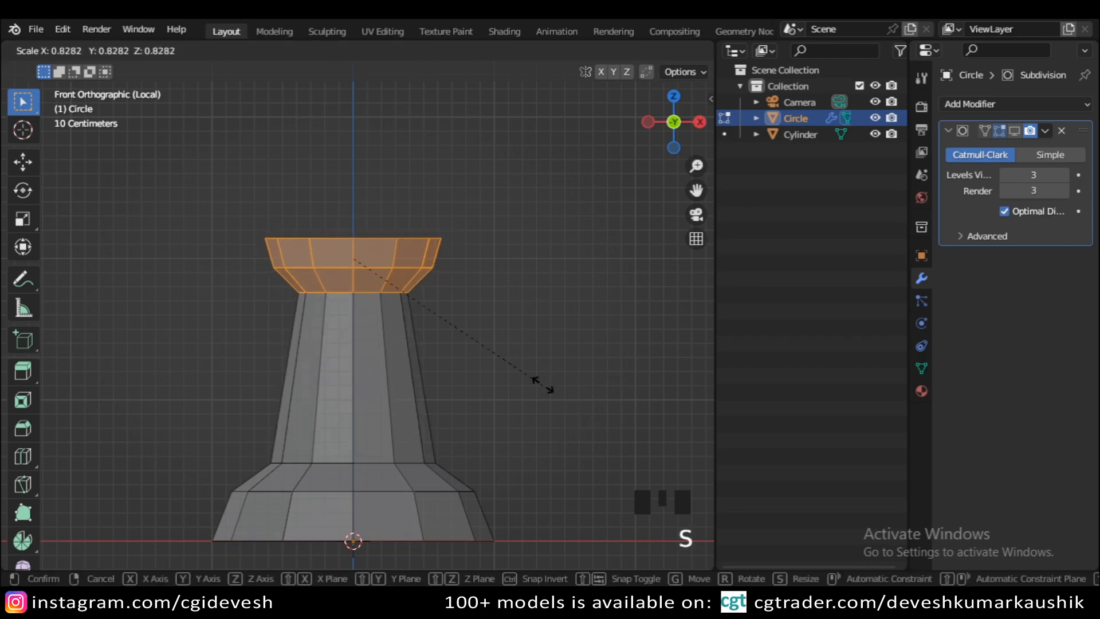
left_click(543, 385)
left_click_drag(360, 192, 364, 218)
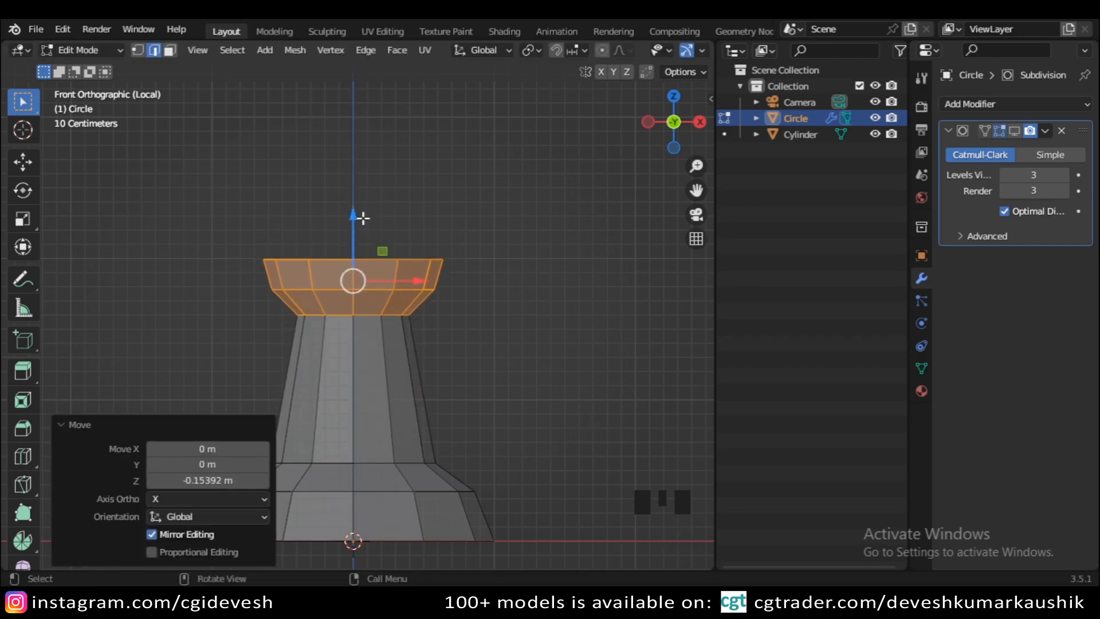
Select only the upper two vertex rings of the body's head, scale them up slightly, and check the silhouette from the front
left_click(523, 367)
scroll(523, 367, "down", 2)
scroll(525, 364, "up", 1)
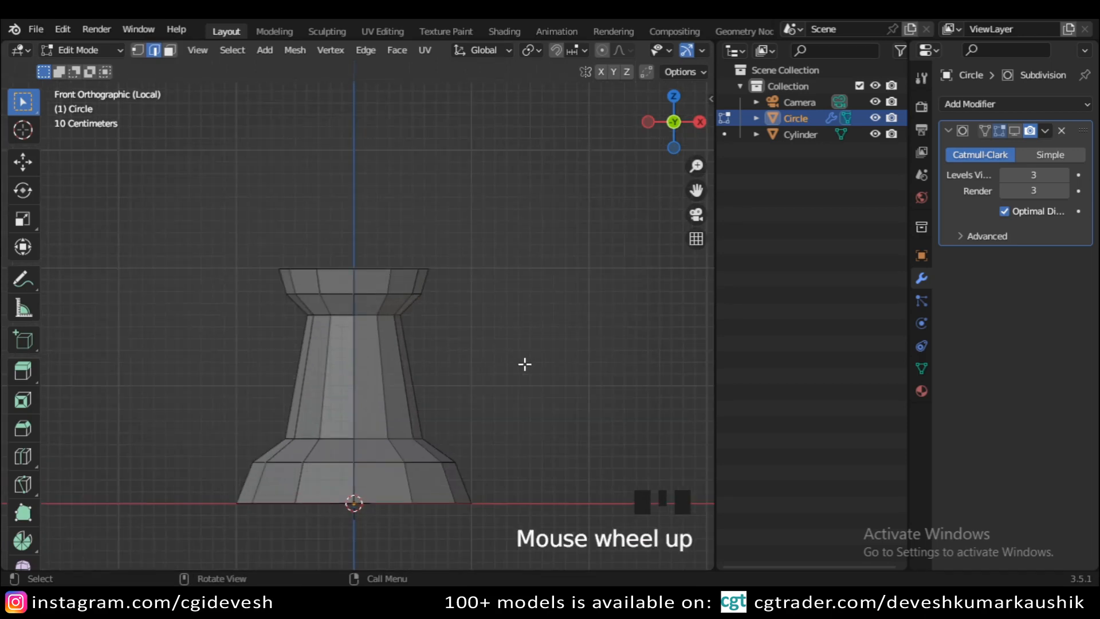
scroll(525, 357, "up", 1)
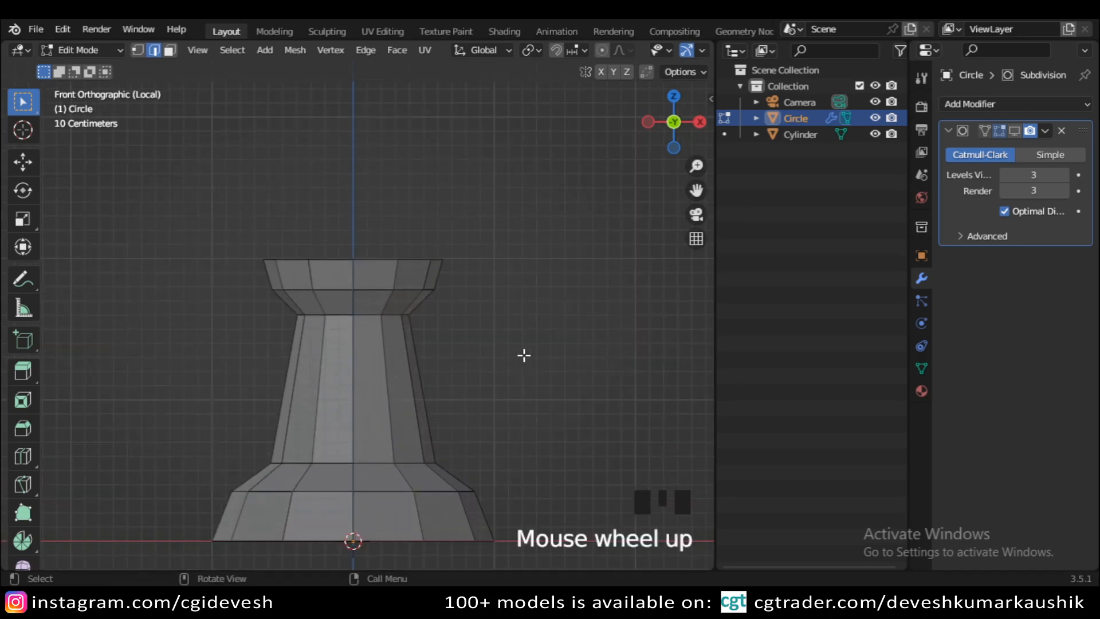
scroll(524, 355, "up", 1, "ctrl")
left_click_drag(215, 198, 512, 316)
key("s")
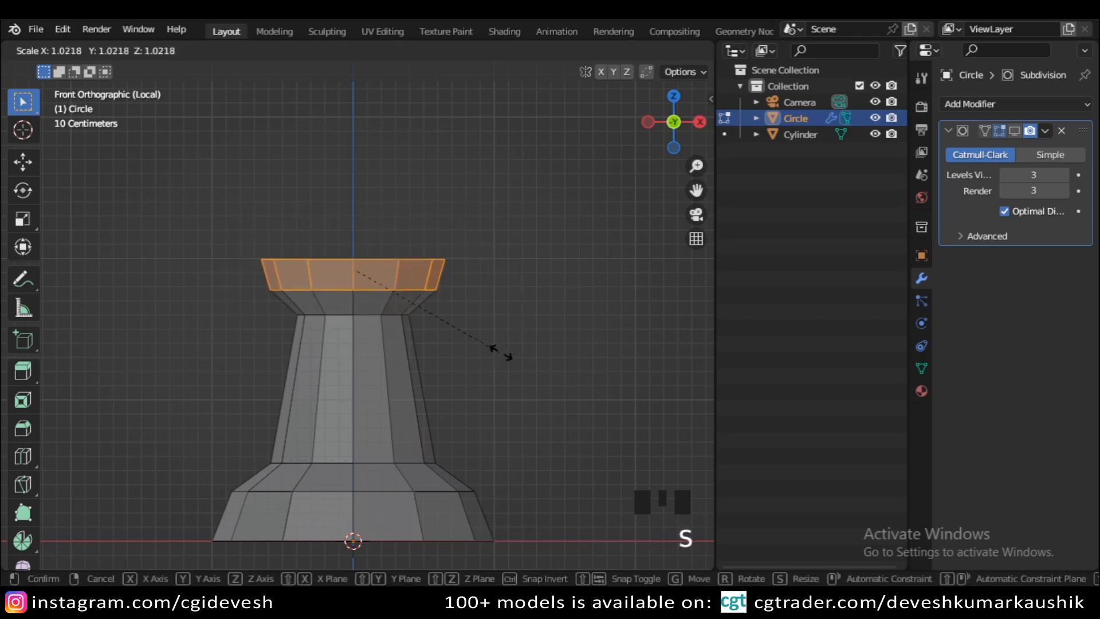
left_click(507, 356)
key("Tab")
middle_click_drag(507, 355, 484, 359)
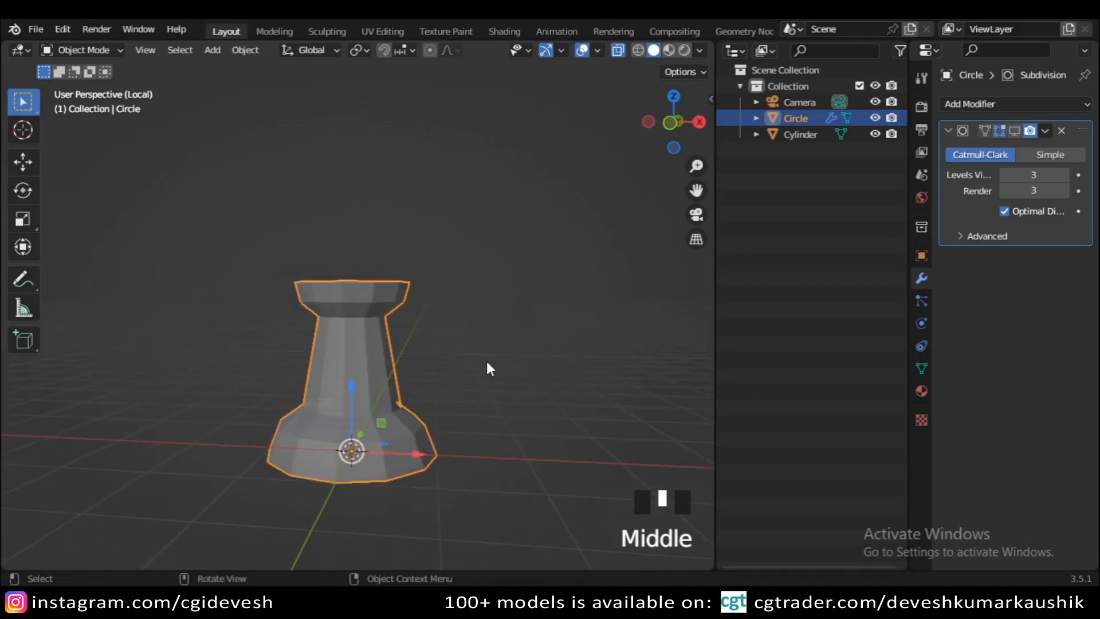
key("KP_1")
scroll(488, 363, "up", 5)
scroll(490, 365, "down", 2)
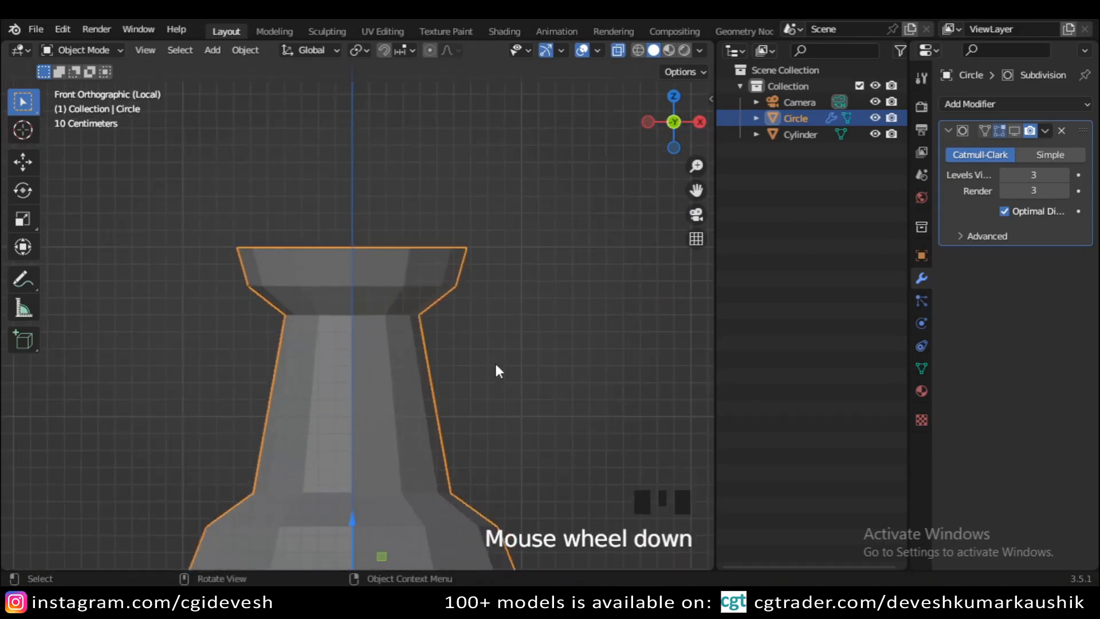
With X-ray off, select the edge loops at the head's rim, under the head, at the waist and around the base, and bevel them with 2 segments
key("Tab")
key("alt+z")
middle_click_drag(523, 376, 321, 360)
key("Tab")
key("Tab")
scroll(458, 356, "up", 3)
key("2")
left_click(326, 400, "alt")
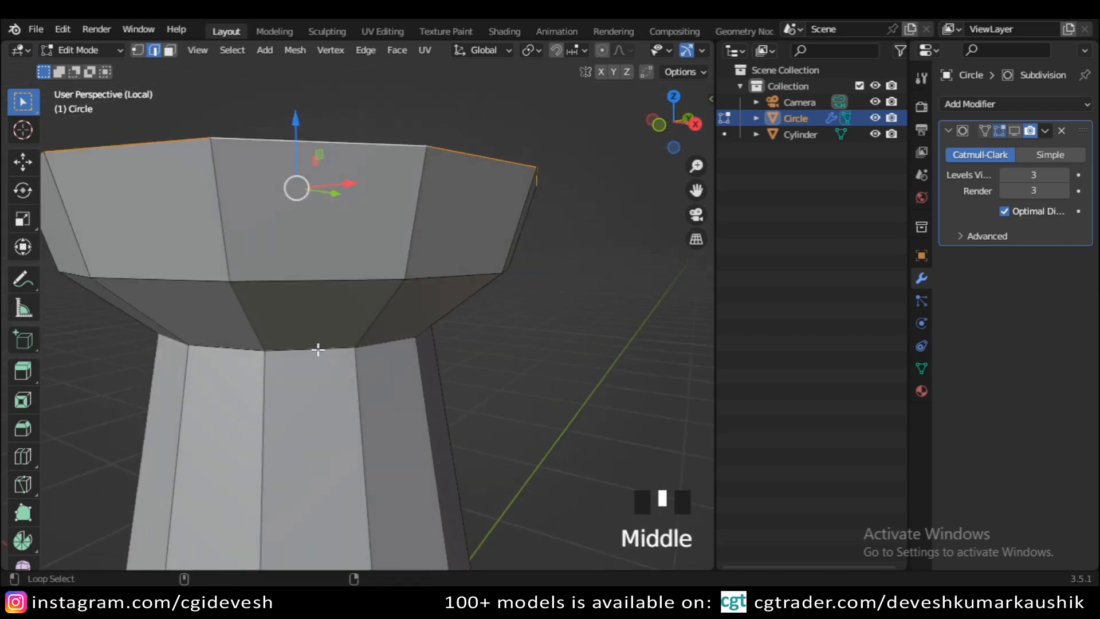
left_click(318, 348, "alt+shift")
middle_click_drag(363, 405, 365, 410)
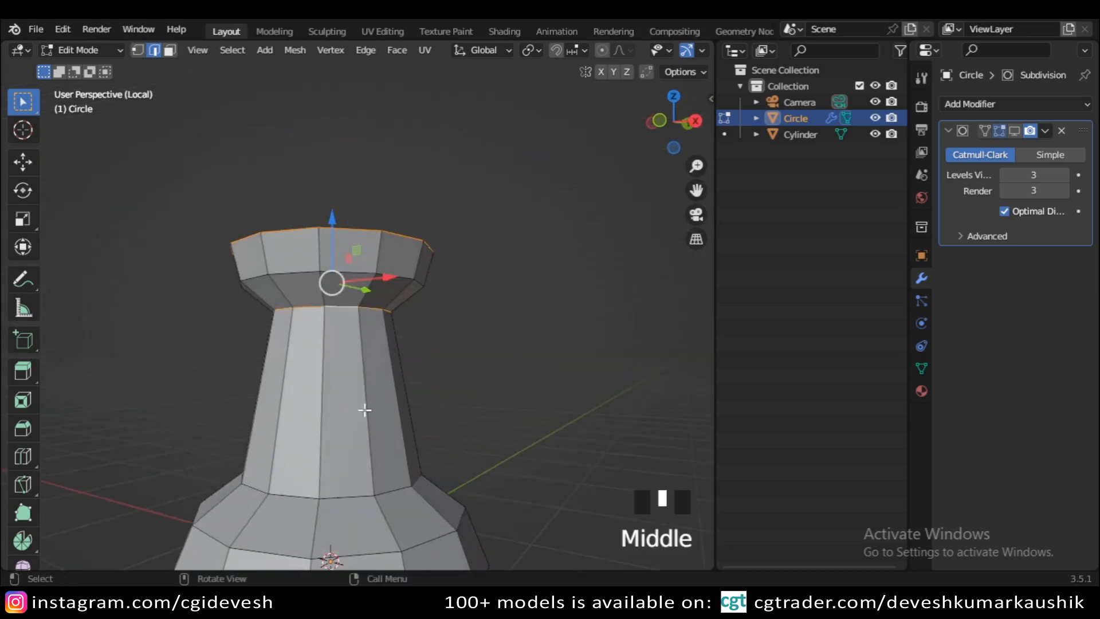
left_click(344, 494, "alt+shift")
middle_click_drag(418, 510, 383, 335)
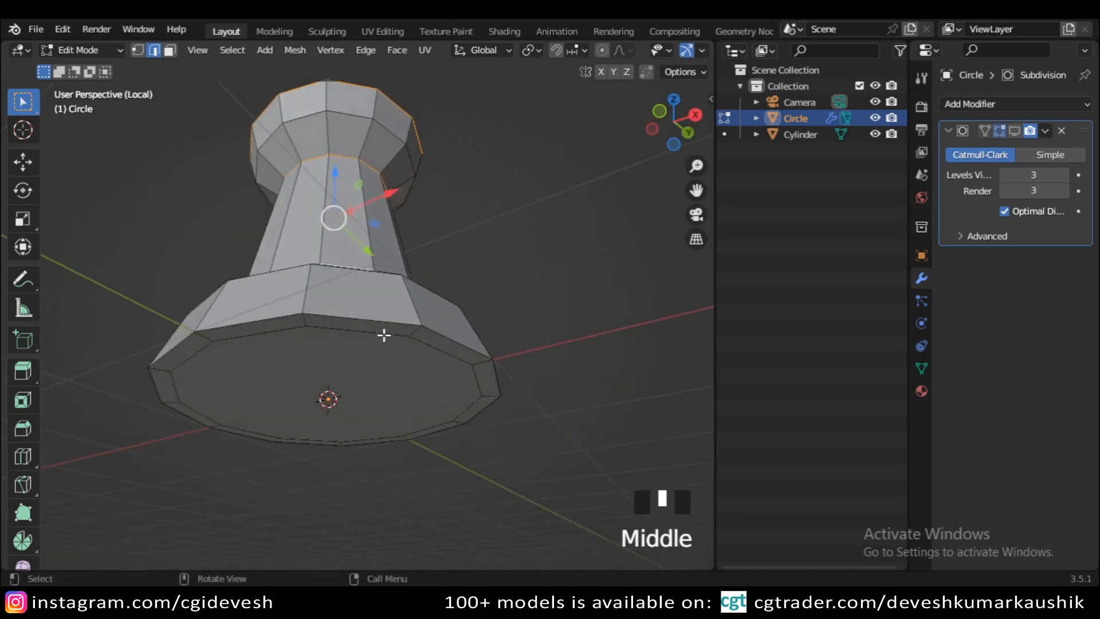
left_click(372, 315, "alt+shift")
scroll(508, 339, "up", 3)
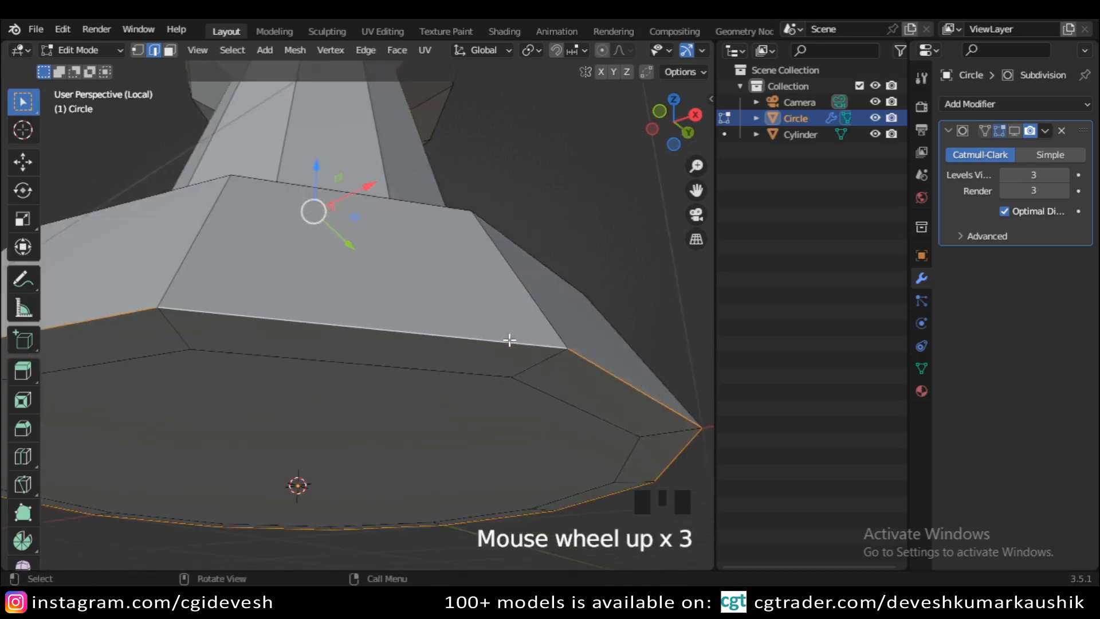
middle_click_drag(508, 338, 516, 371, "shift")
key("ctrl+b")
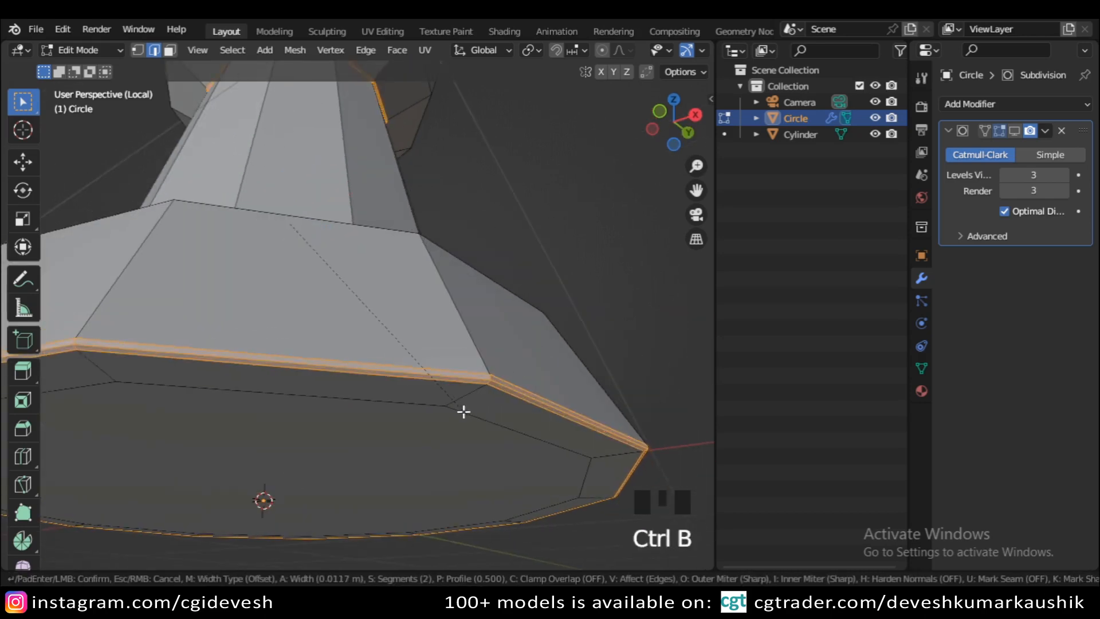
left_click(501, 433)
Show the body's subdivision modifier in the viewport and shade the body smooth in Object Mode
key("Tab")
left_click(1014, 131)
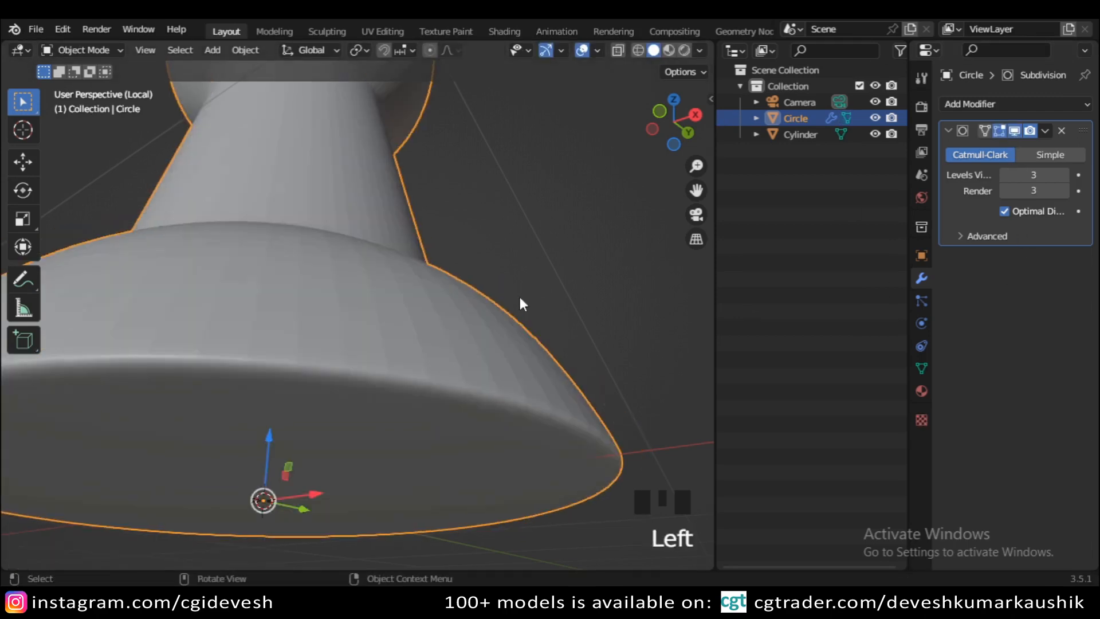
middle_click_drag(520, 296, 397, 400)
scroll(470, 389, "down", 2)
scroll(393, 386, "up", 5)
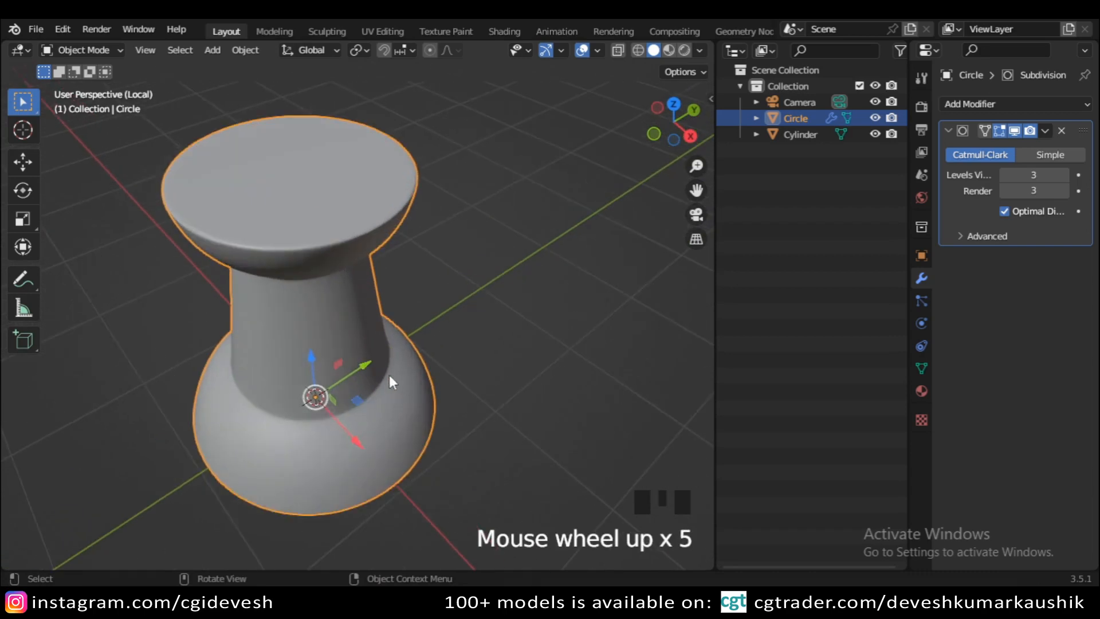
right_click(353, 345)
left_click(317, 274)
left_click(487, 435)
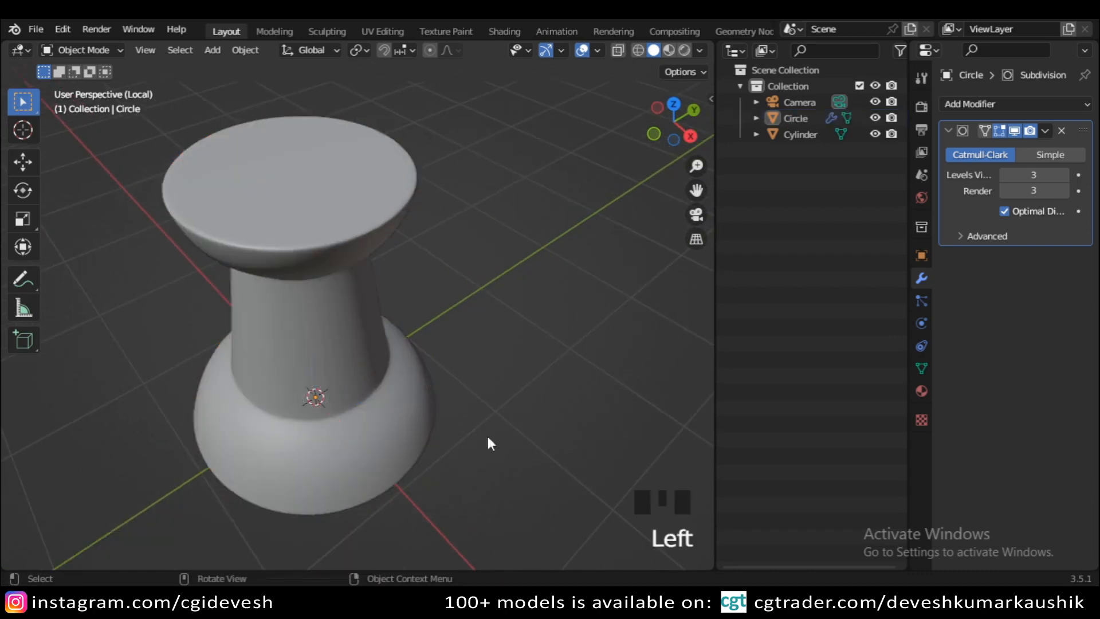
middle_click_drag(486, 436, 505, 362)
scroll(455, 268, "up", 3)
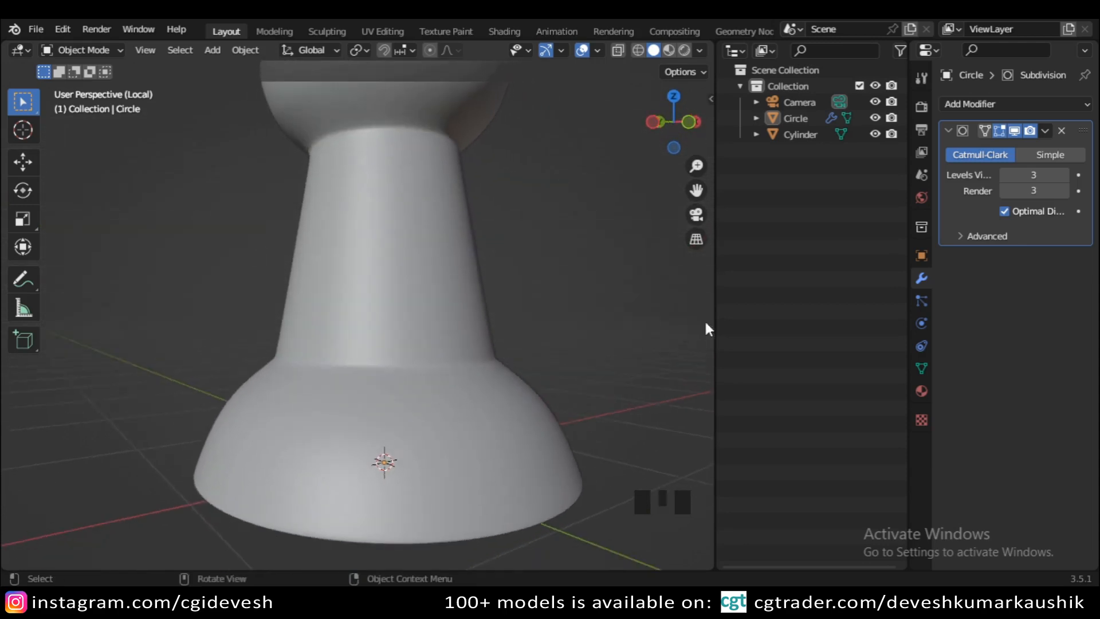
Leave local view and give the needle a Subdivision Surface modifier with viewport and render levels of 3
key("slash")
middle_click_drag(449, 395, 401, 451)
left_click(403, 450)
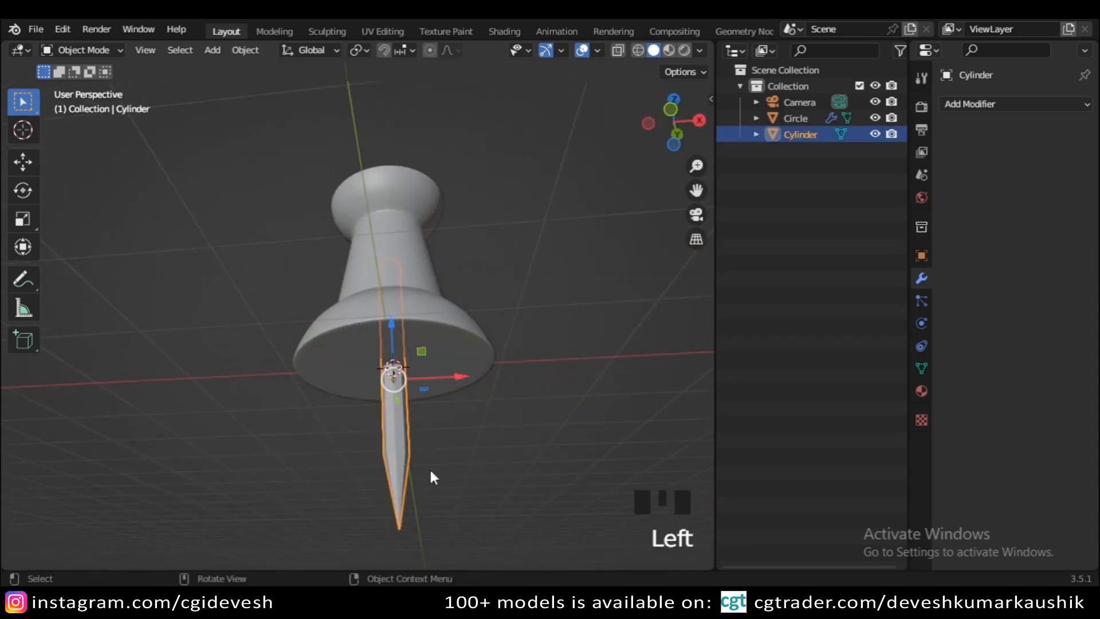
scroll(429, 467, "up", 2)
left_click(969, 104)
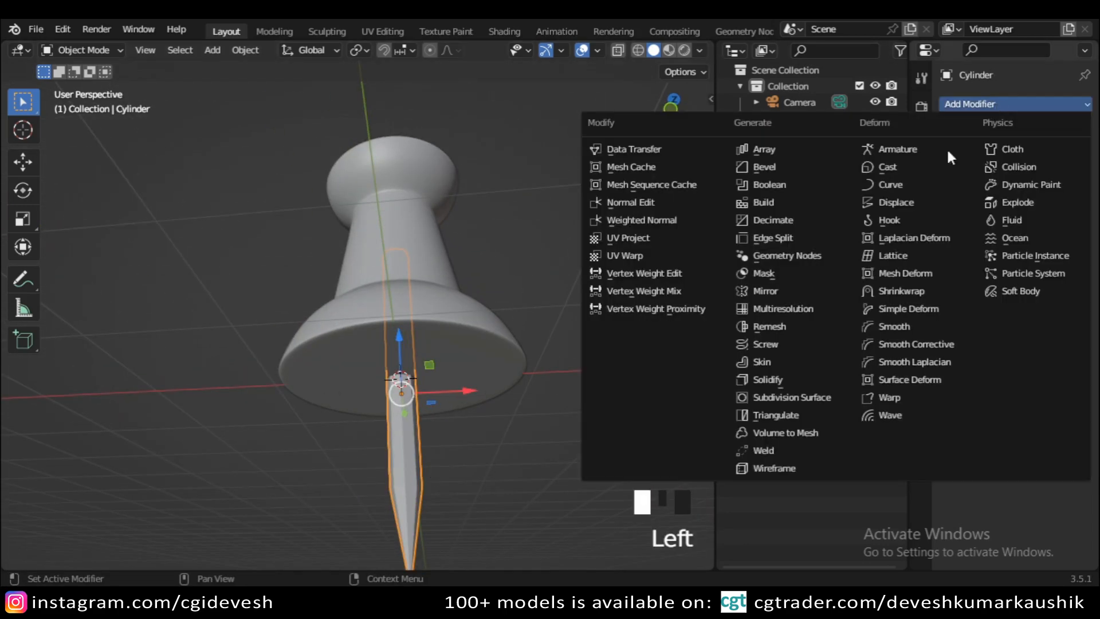
left_click(773, 396)
left_click(1064, 175)
left_click(1064, 175)
left_click(1064, 190)
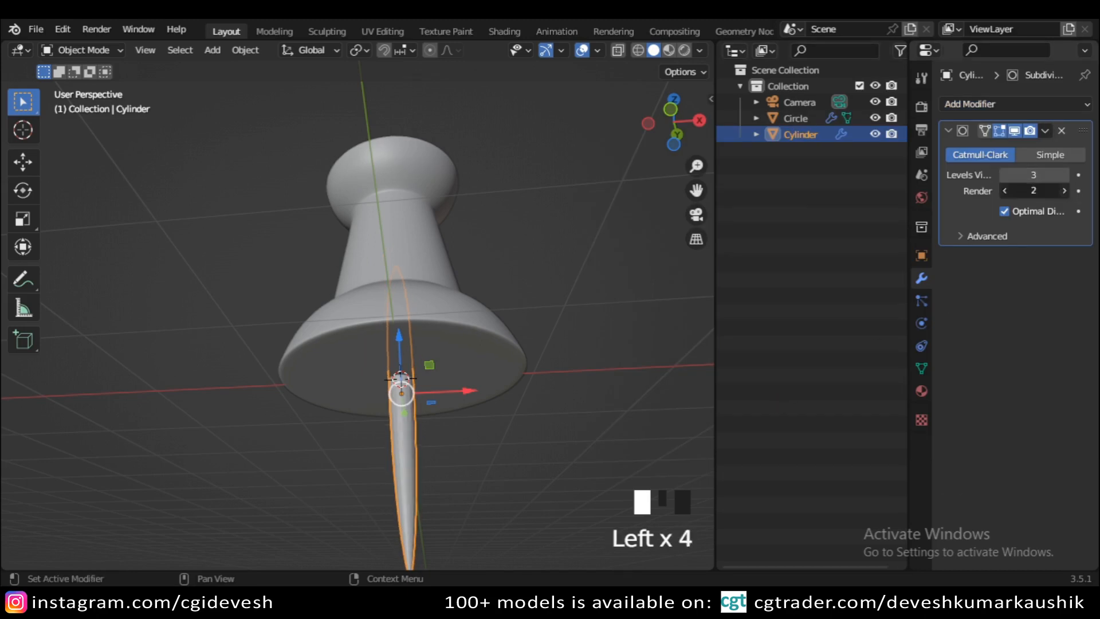
Isolate the needle in local view and delete the cap face at its blunt upper end
key("slash")
key("Tab")
mouse_move(425, 368)
middle_mouse_down()
mouse_move(407, 420)
mouse_move(440, 379)
mouse_move(417, 381)
middle_mouse_up()
scroll(418, 380, "up", 2)
scroll(418, 381, "up", 1)
key("3")
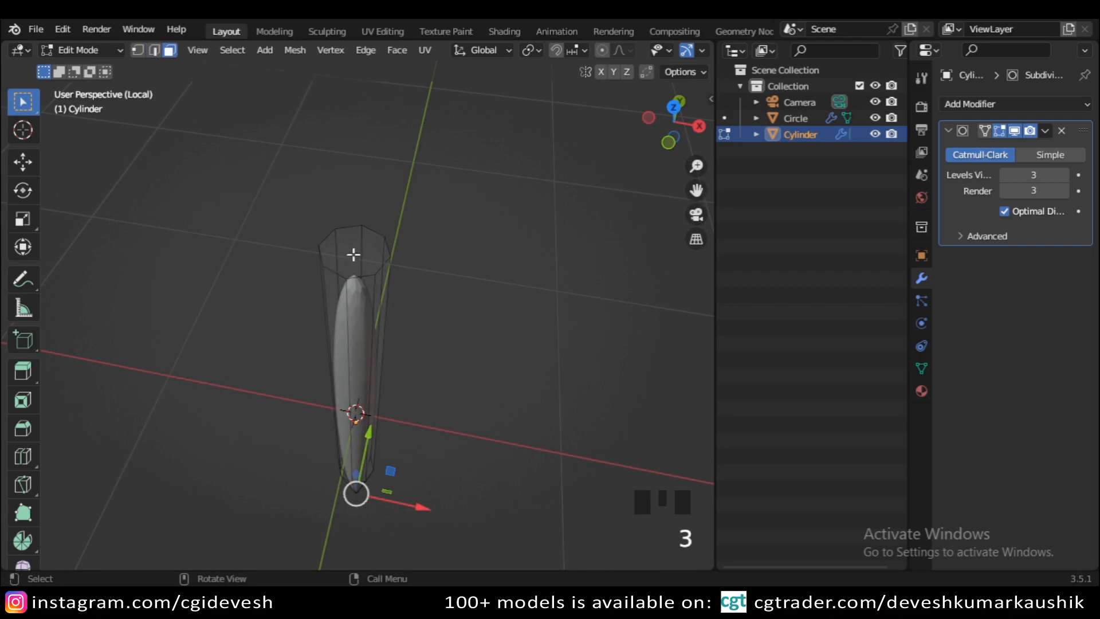
left_click(354, 251)
key("x")
left_click(342, 288)
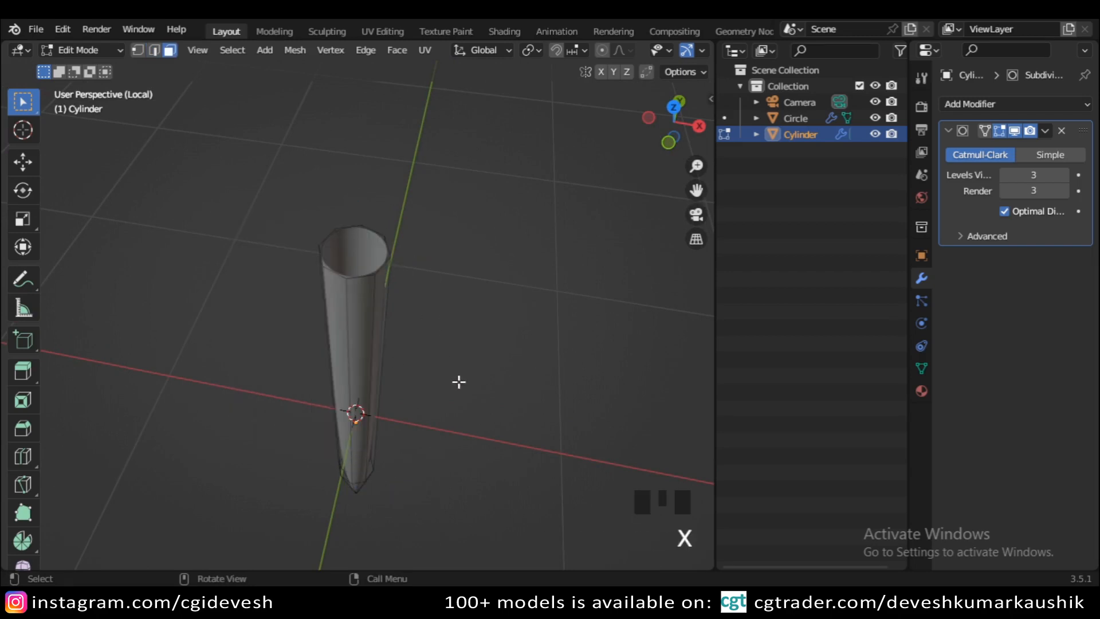
key("Tab")
middle_click_drag(407, 456, 463, 341)
Hide the needle's subdivision in the viewport, select the edge loop where its taper begins, and try a two-segment bevel on it
key("Tab")
scroll(407, 228, "up", 2)
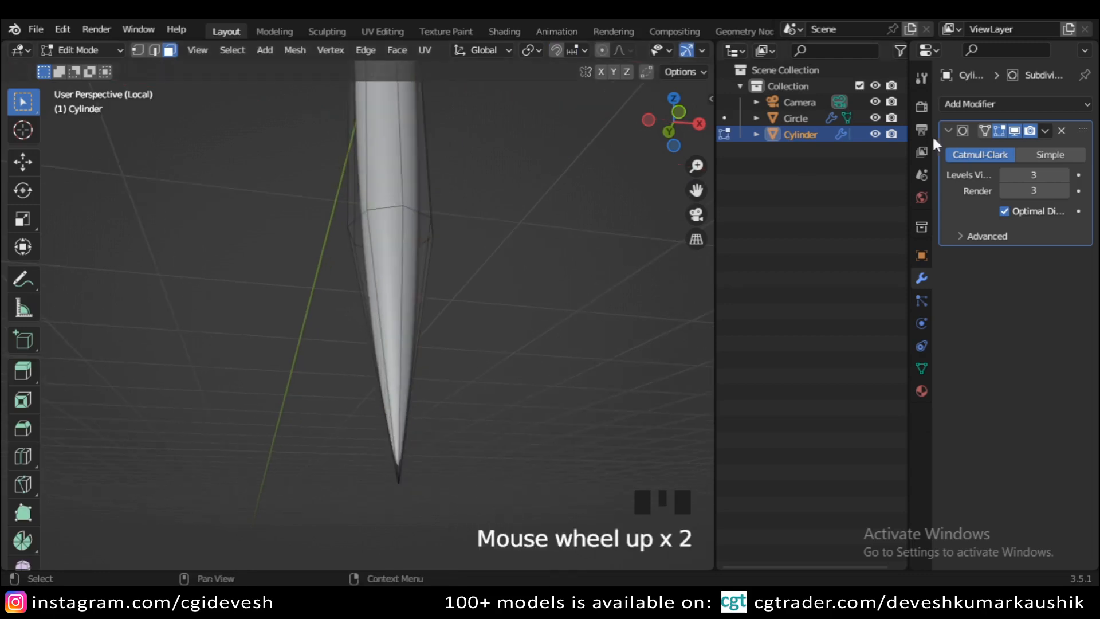
left_click(1020, 131)
key("2")
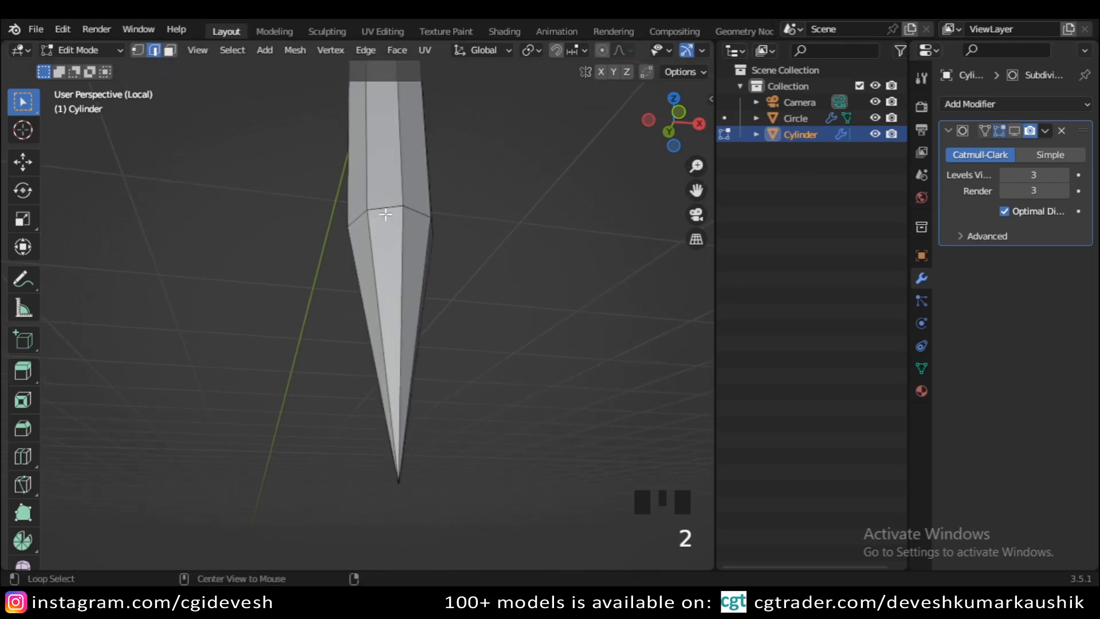
left_click(386, 215, "alt")
scroll(449, 239, "up", 3)
middle_click_drag(449, 239, 463, 354, "shift")
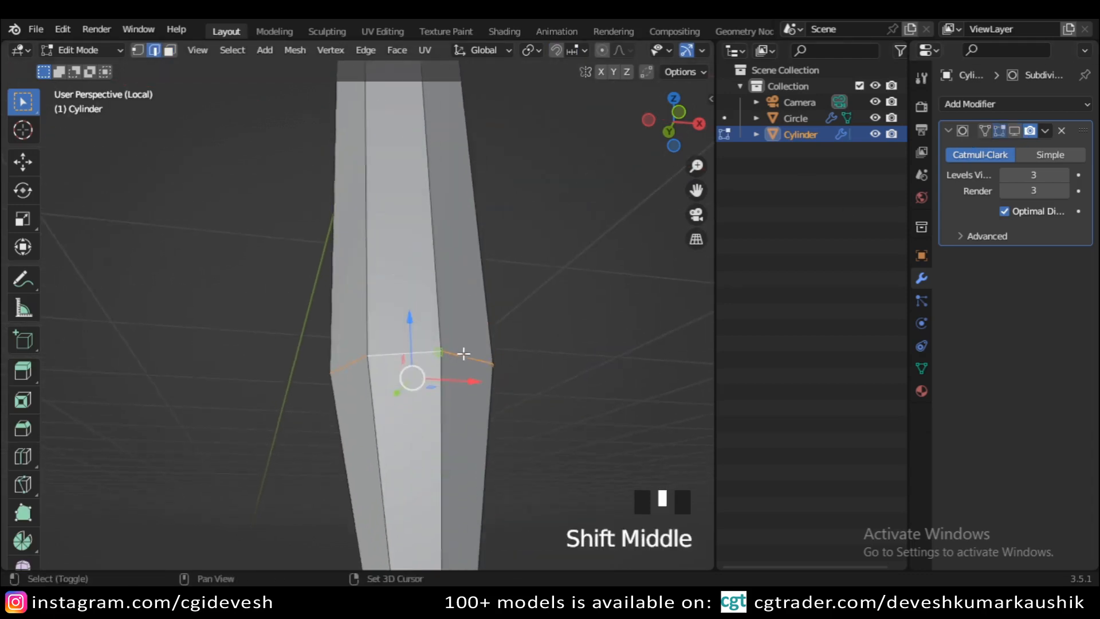
key("ctrl+b")
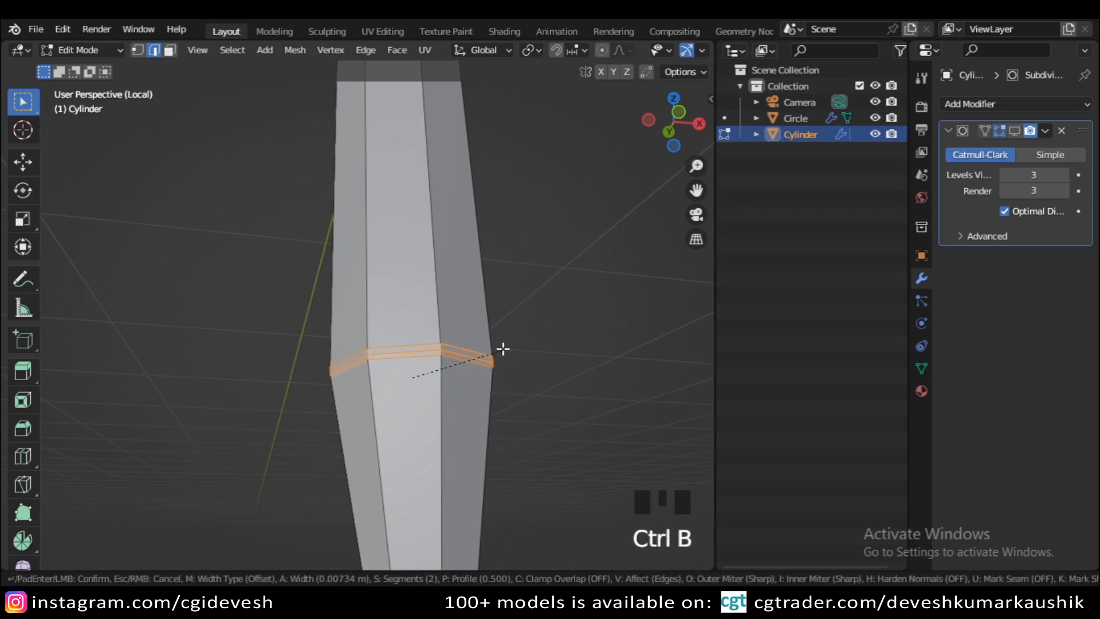
right_click(495, 350)
Apply the needle's object transform and bevel the edge loop at the start of the taper with 2 segments
key("Tab")
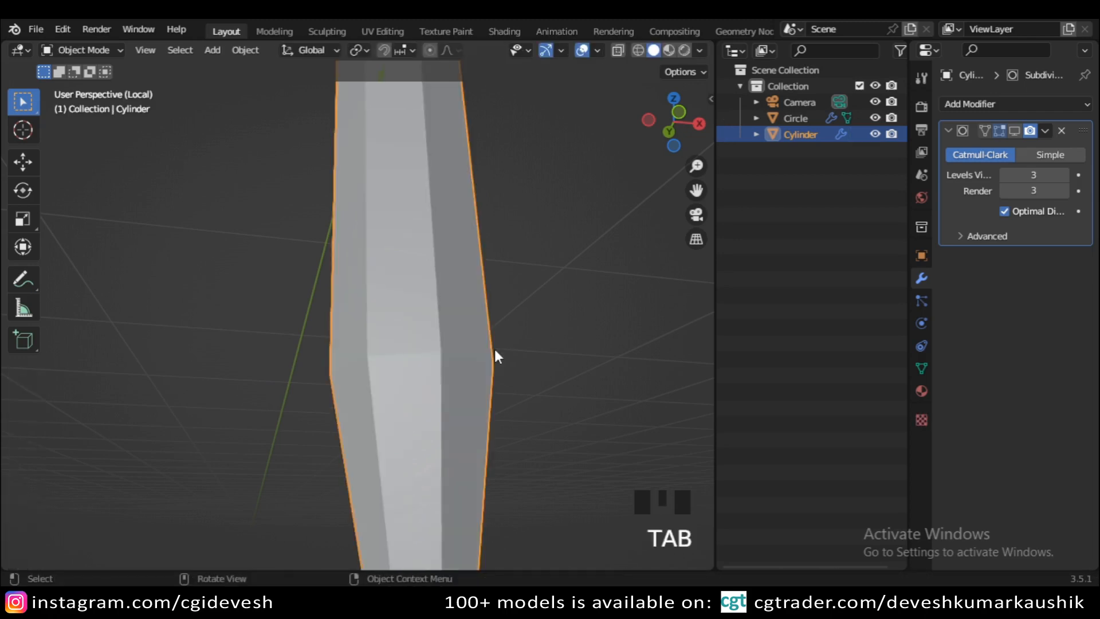
key("ctrl+a")
left_click(494, 351)
key("Tab")
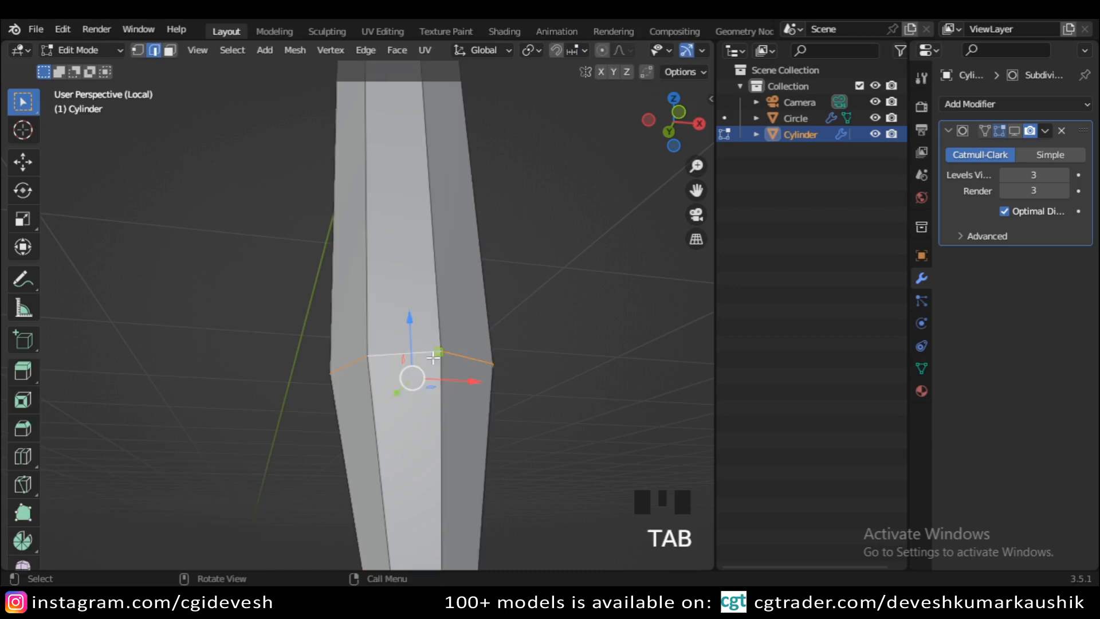
scroll(495, 351, "up", 2)
key("ctrl+b")
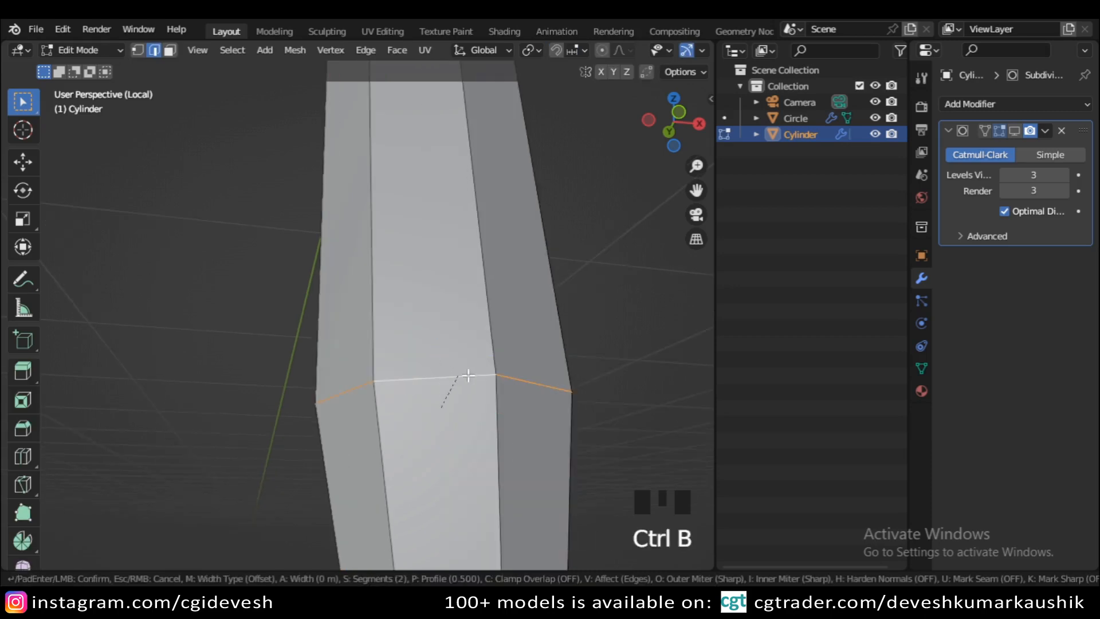
left_click(507, 347)
Show the needle's subdivision in the viewport and shade the needle smooth in Object Mode
key("Tab")
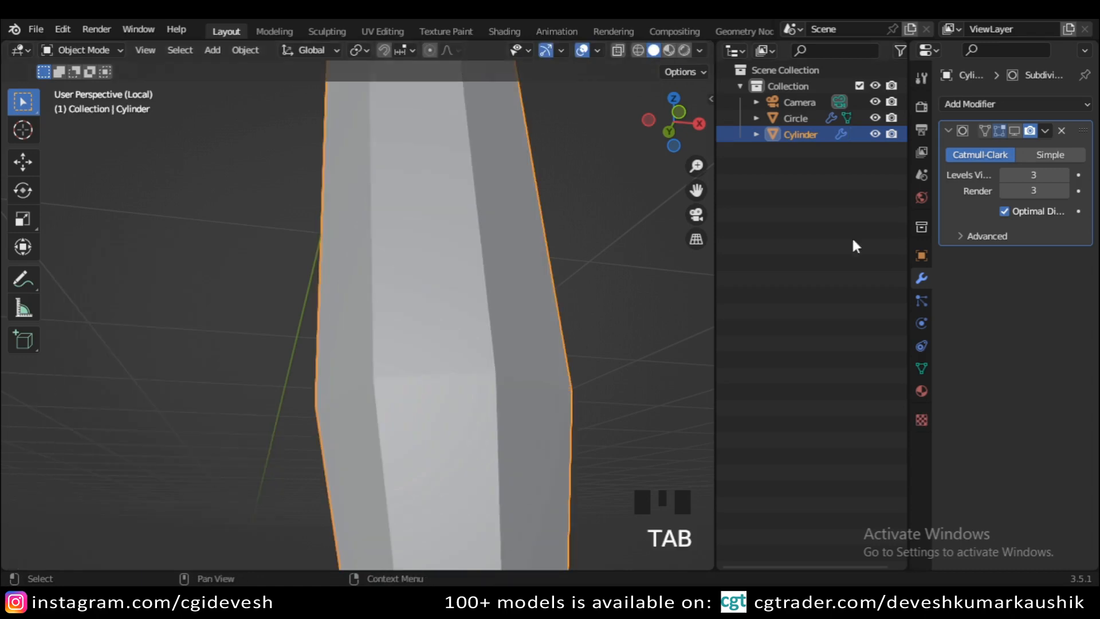
left_click(1014, 131)
scroll(521, 348, "down", 6)
middle_click_drag(496, 341, 407, 397)
right_click(342, 375)
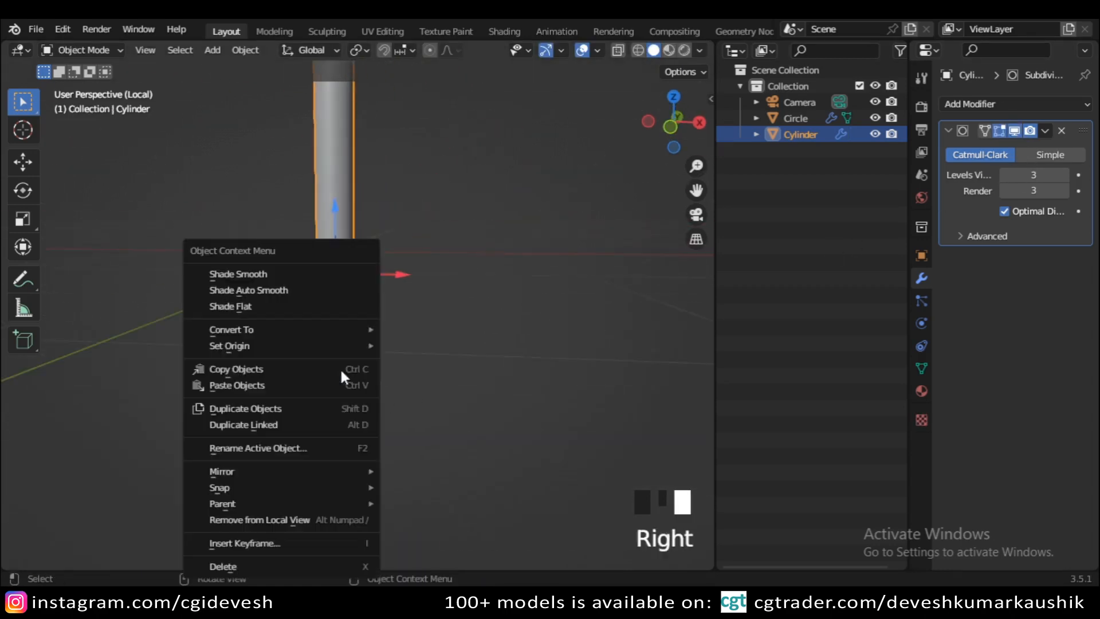
left_click(238, 274)
left_click(467, 425)
scroll(424, 391, "down", 4)
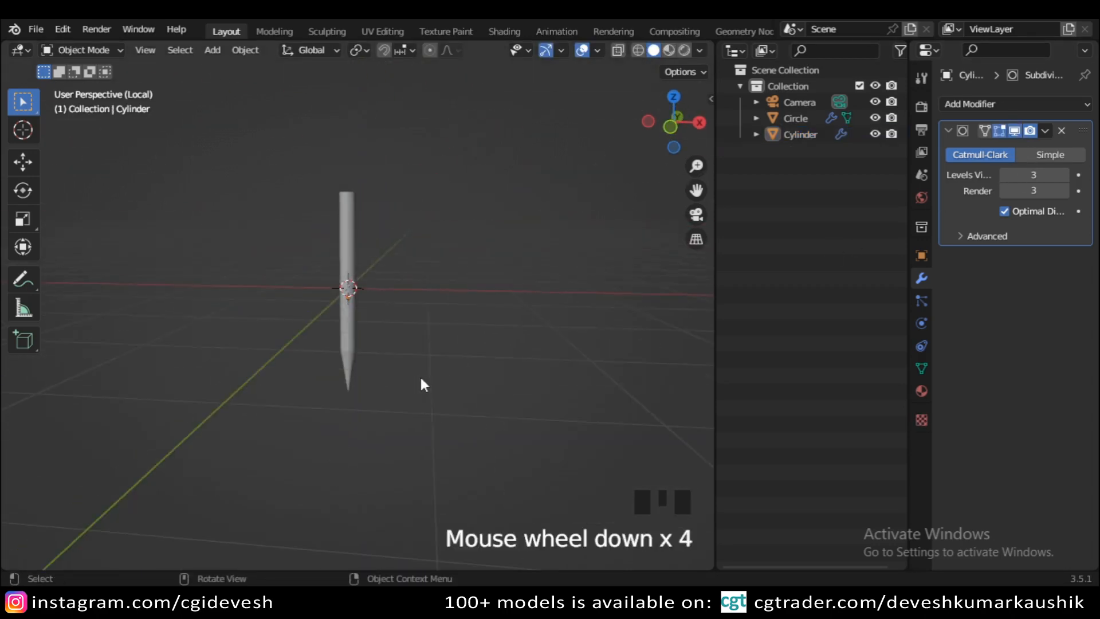
Select all vertices at the needle's pointed end in Edit Mode with X-ray on
scroll(423, 370, "up", 6)
middle_click_drag(423, 370, 511, 335, "shift")
scroll(478, 280, "up", 4)
scroll(505, 387, "up", 1)
left_click(503, 389)
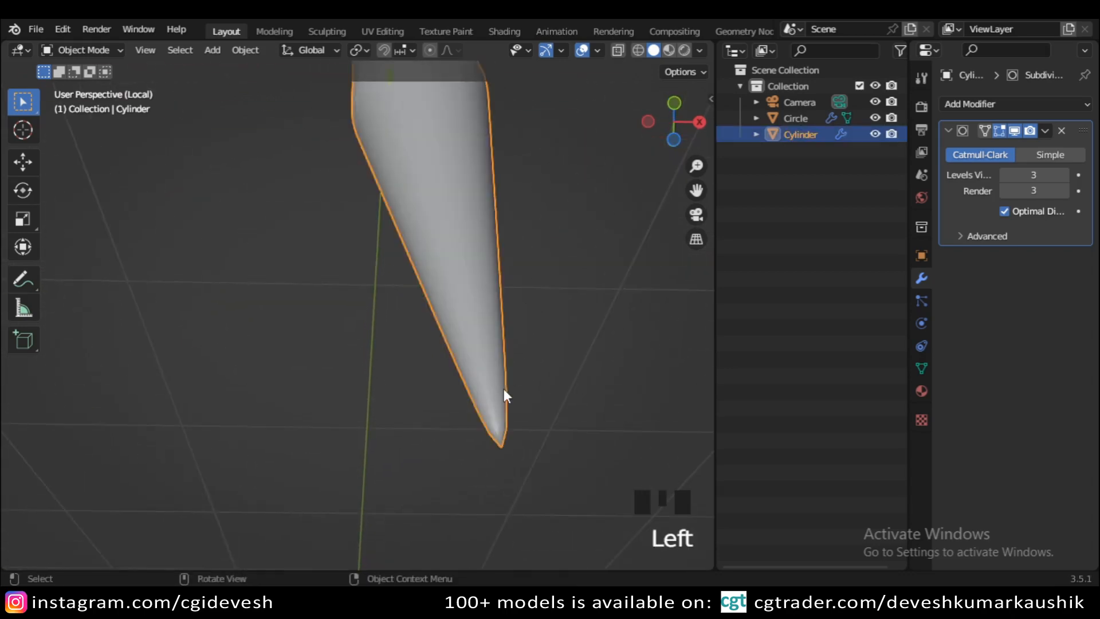
key("Tab")
scroll(533, 407, "up", 1)
scroll(526, 444, "down", 1)
key("1")
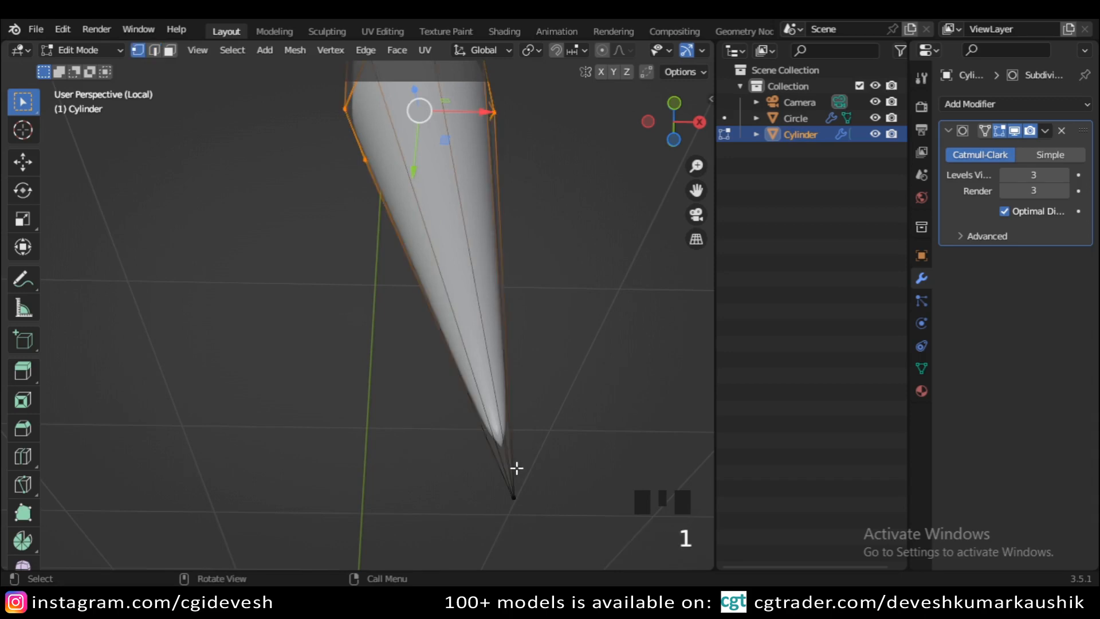
left_click_drag(494, 470, 543, 527)
key("KP_Decimal")
middle_click_drag(469, 471, 422, 418)
key("alt+z")
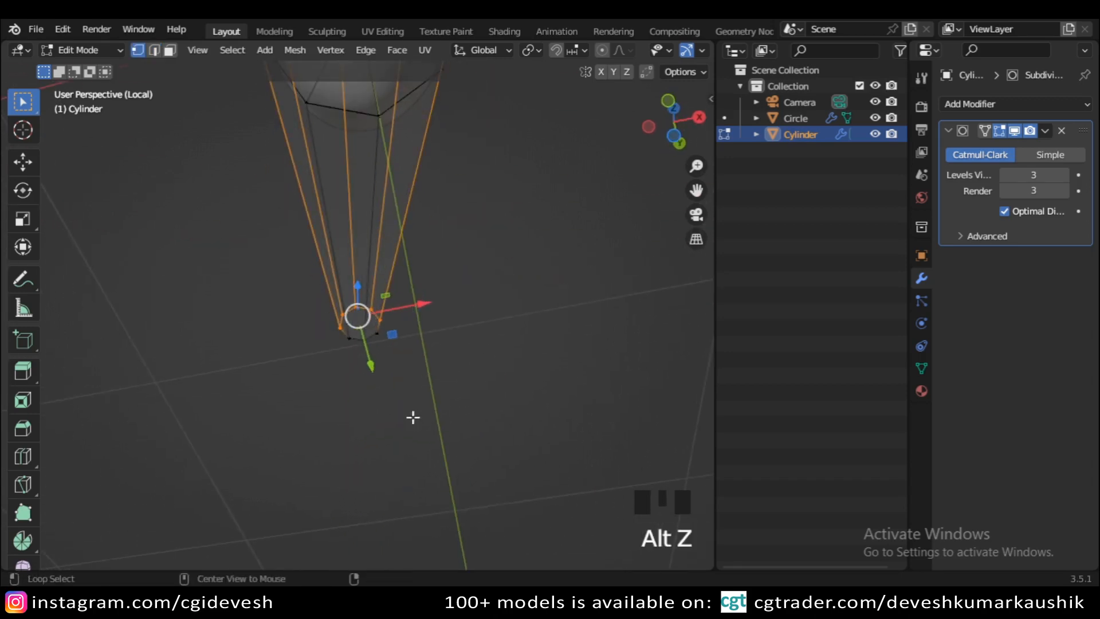
left_click(413, 417)
left_click_drag(329, 298, 497, 420)
Hide the needle's subdivision in the viewport and switch to face selection for its tip face, with X-ray off
key("Tab")
key("Tab")
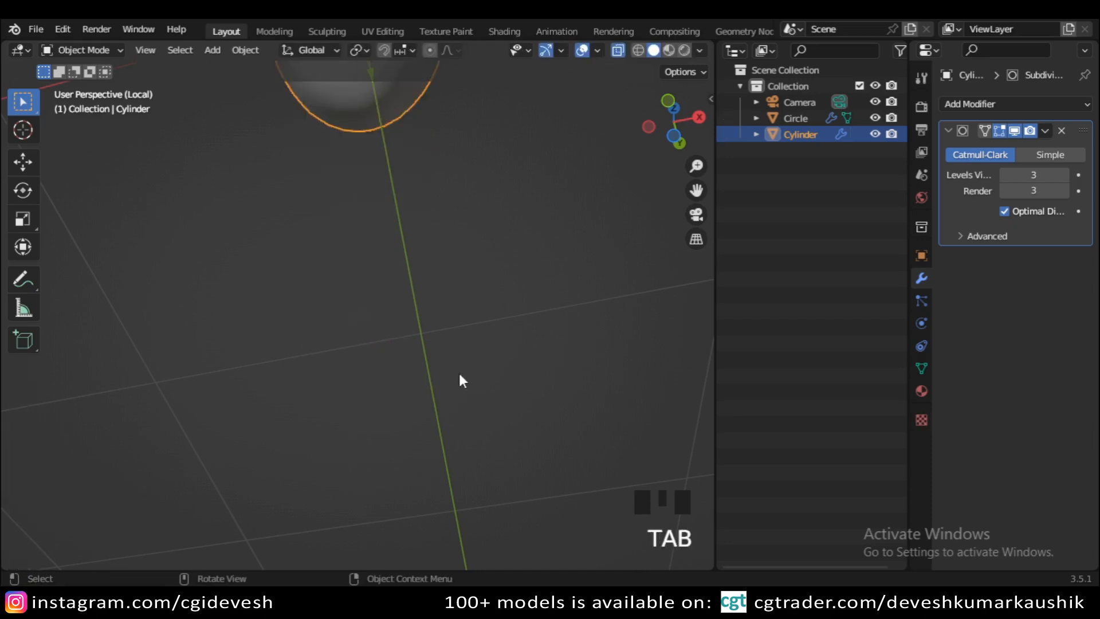
left_click(1015, 131)
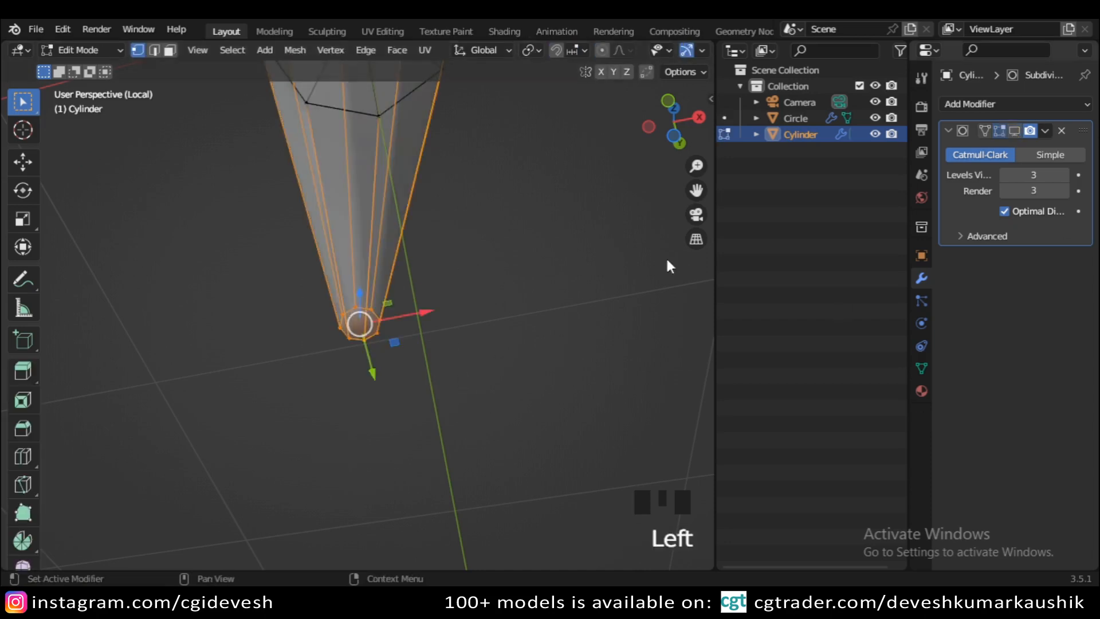
scroll(485, 324, "up", 2)
key("3")
scroll(418, 290, "down", 3)
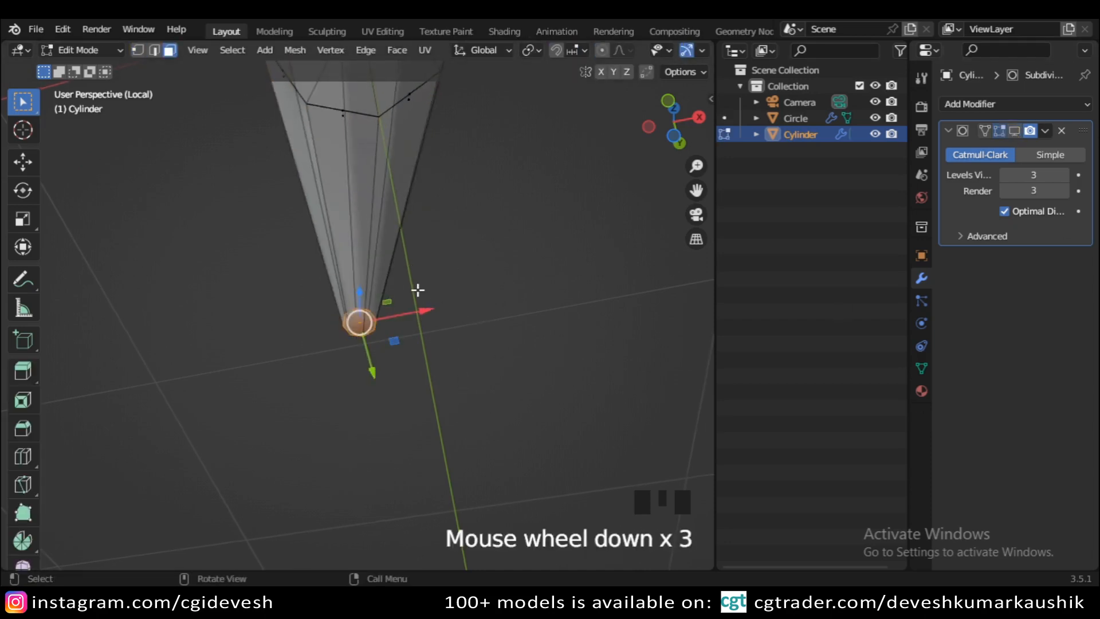
scroll(418, 290, "up", 1)
scroll(417, 290, "up", 6)
scroll(417, 290, "down", 4)
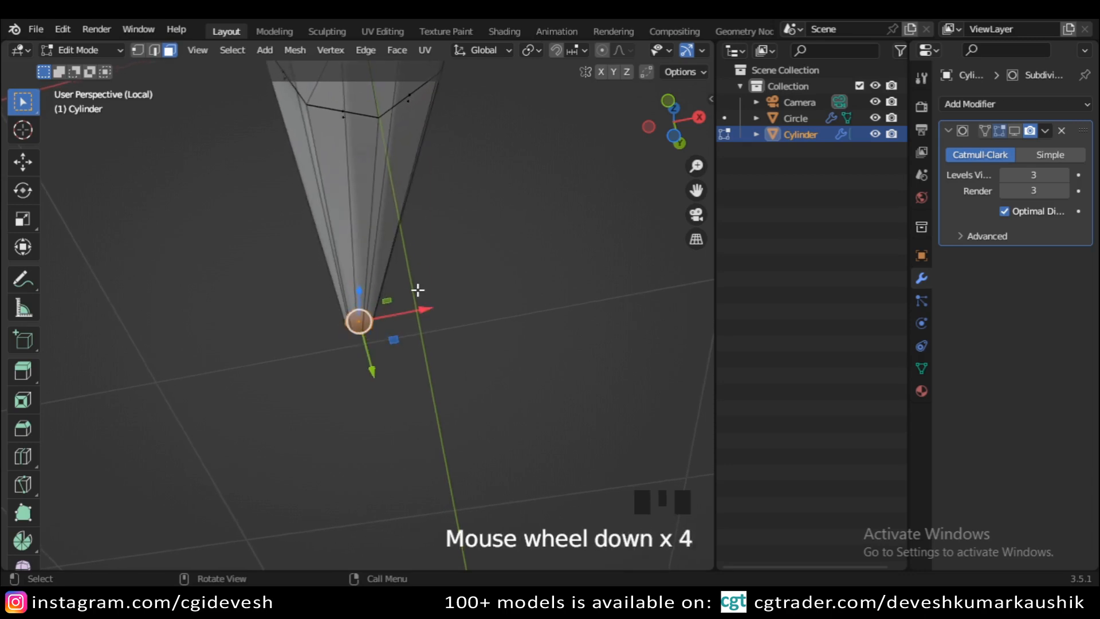
key("alt+z")
Frame the needle's tip face and set the viewport's Clip Start to 0.001 m
key("KP_Decimal")
scroll(451, 325, "up", 2)
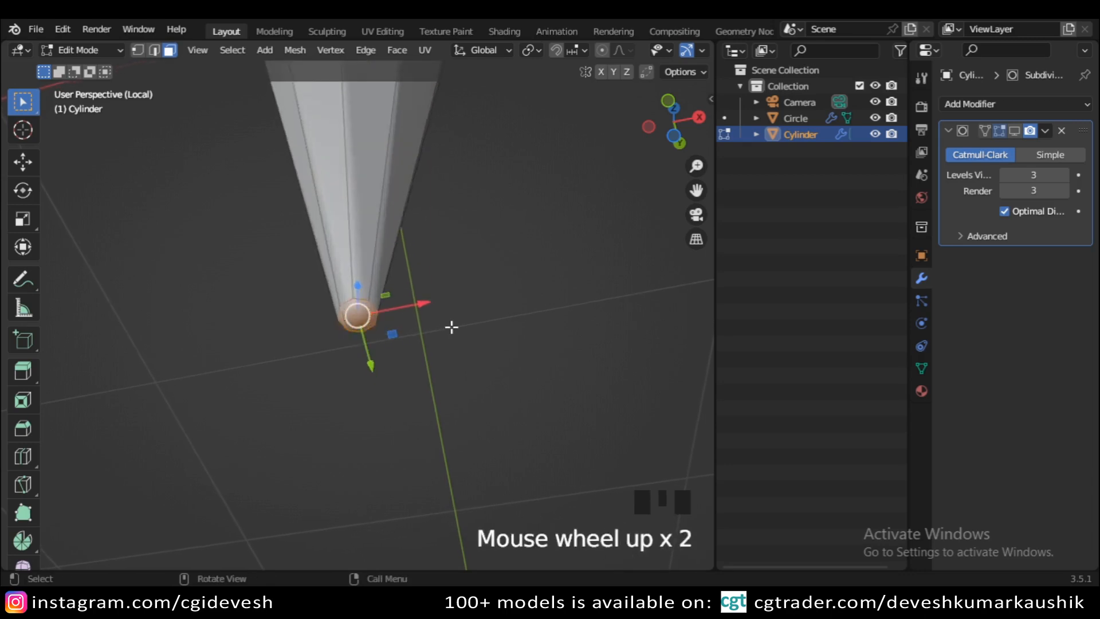
scroll(452, 325, "down", 4)
key("n")
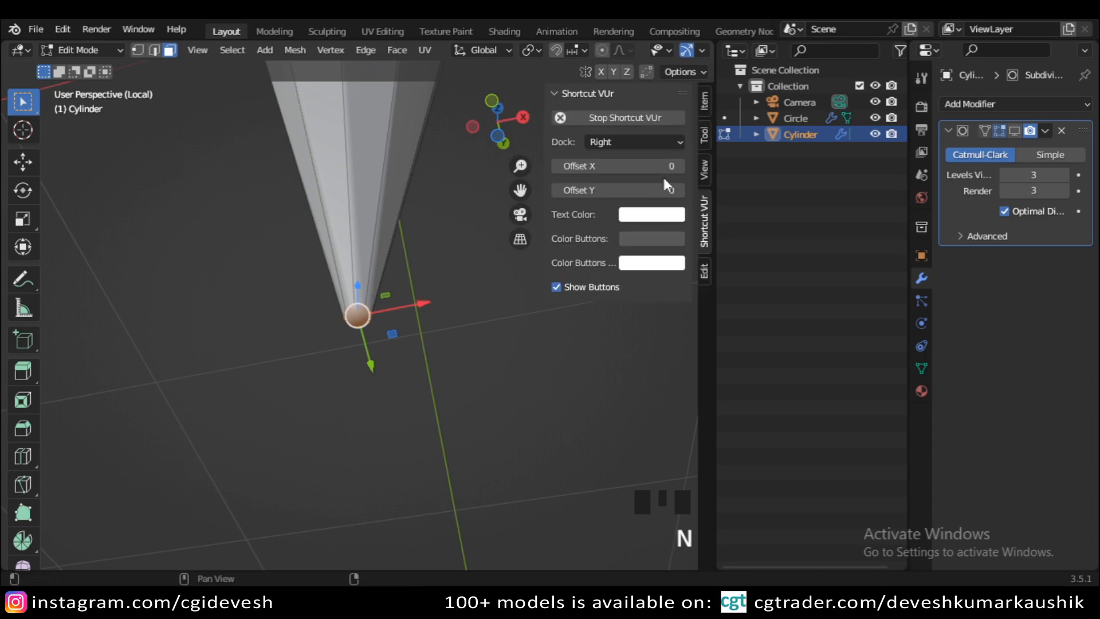
left_click(703, 106)
left_click(705, 138)
left_click(705, 168)
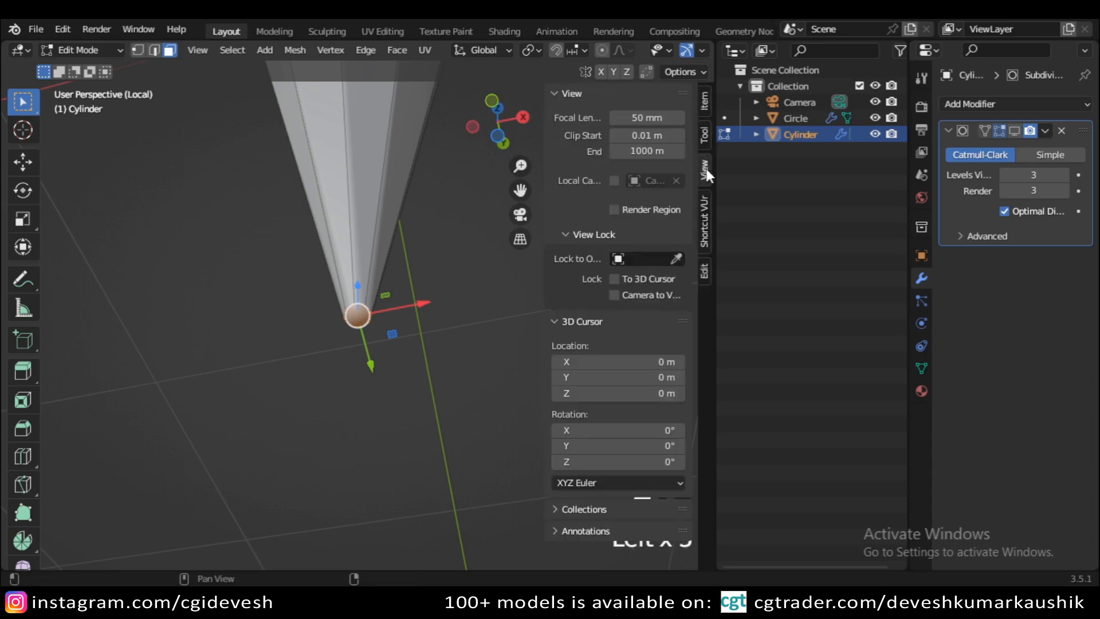
mouse_move(656, 136)
left_mouse_down()
mouse_move(668, 136)
mouse_move(647, 135)
left_mouse_up()
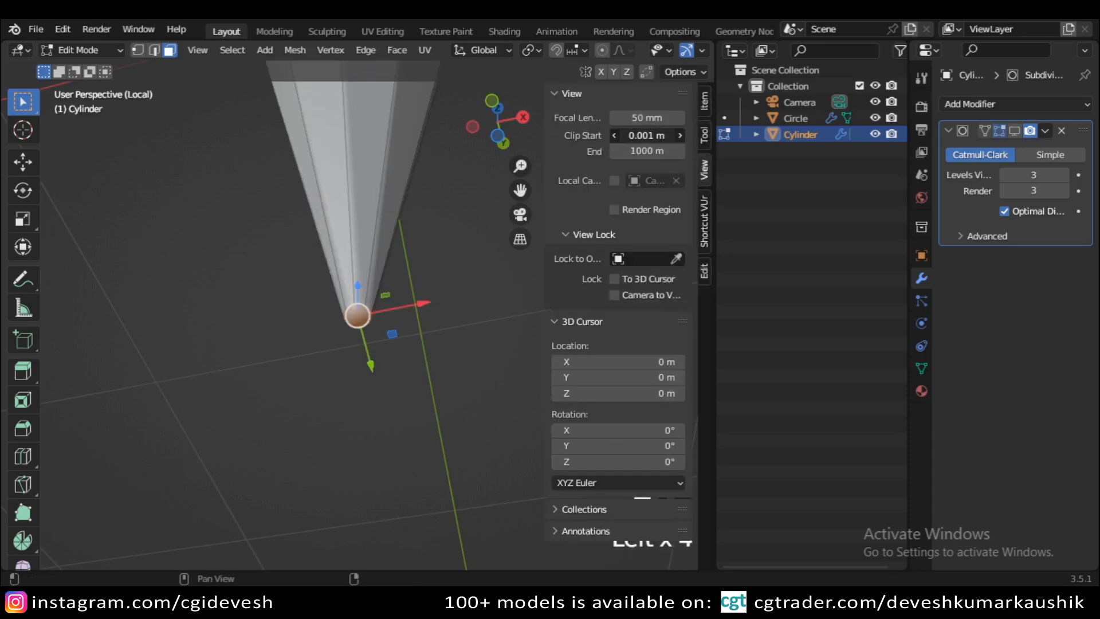
Inset the needle's tip face and show the needle's subdivision in the viewport in Object Mode
scroll(498, 218, "up", 5)
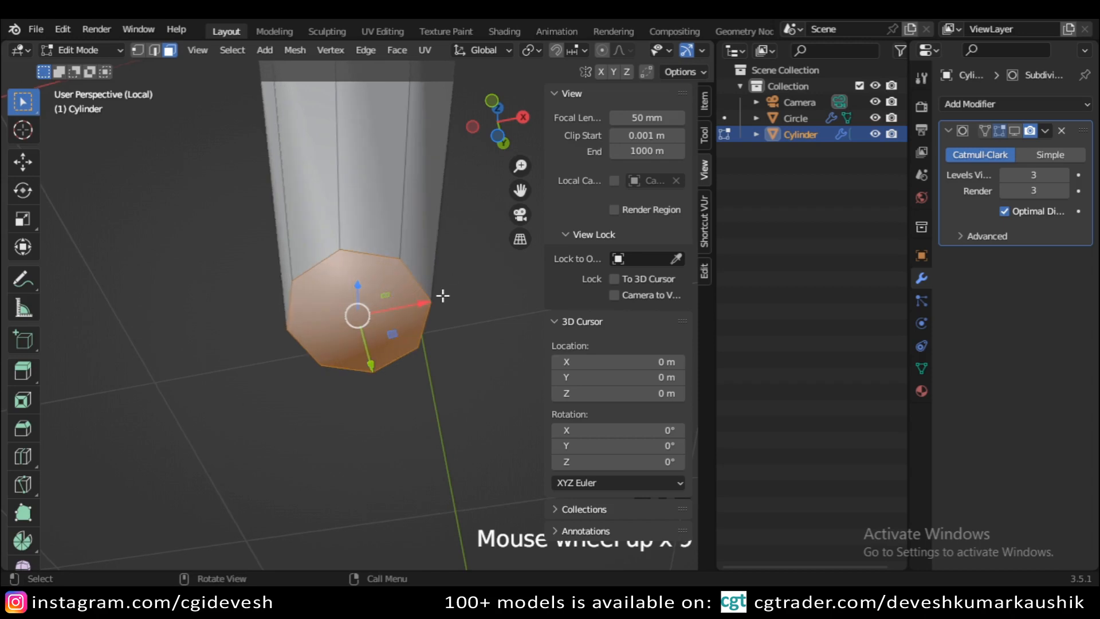
key("i")
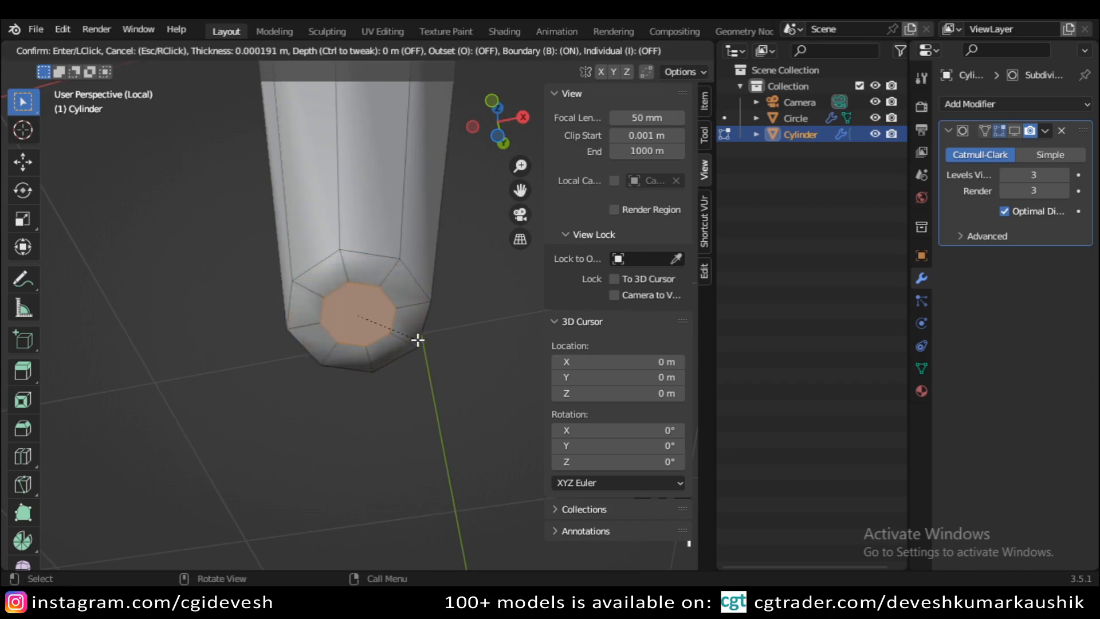
left_click(424, 341)
key("Tab")
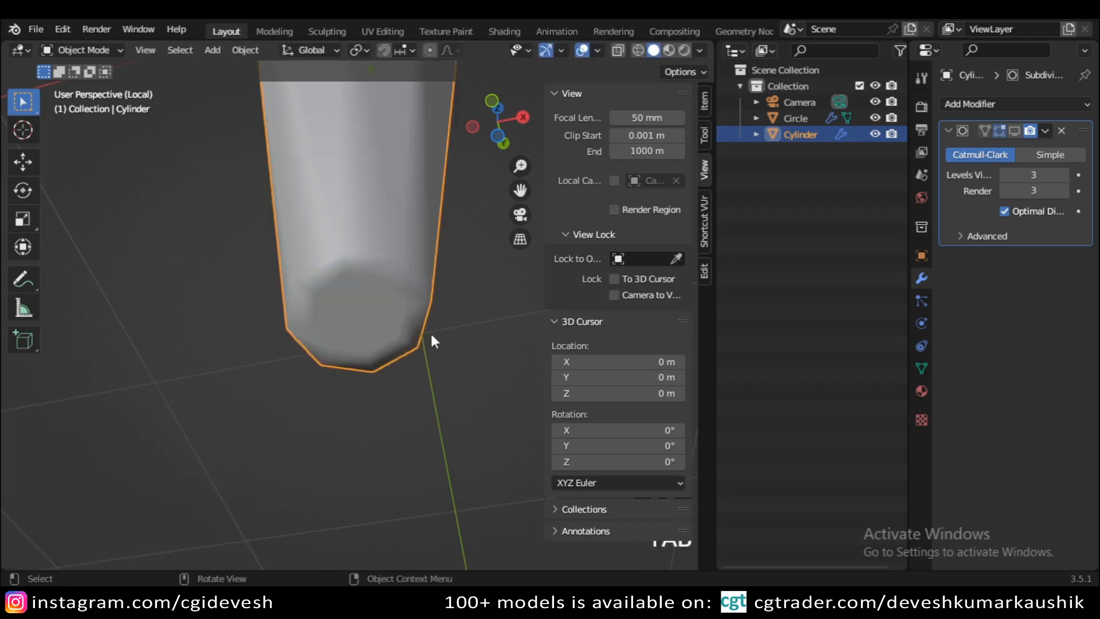
left_click(1014, 130)
scroll(435, 280, "down", 6)
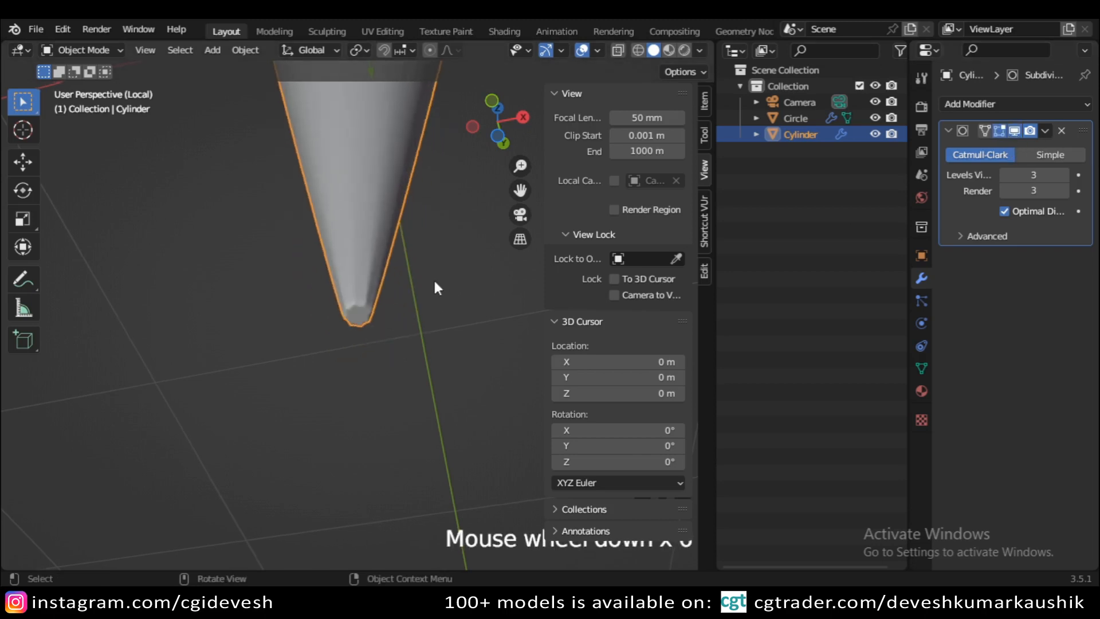
scroll(434, 277, "up", 6)
Hide the needle's subdivision in the viewport again and bevel the outer edge loop around its tip face with 2 segments
key("Tab")
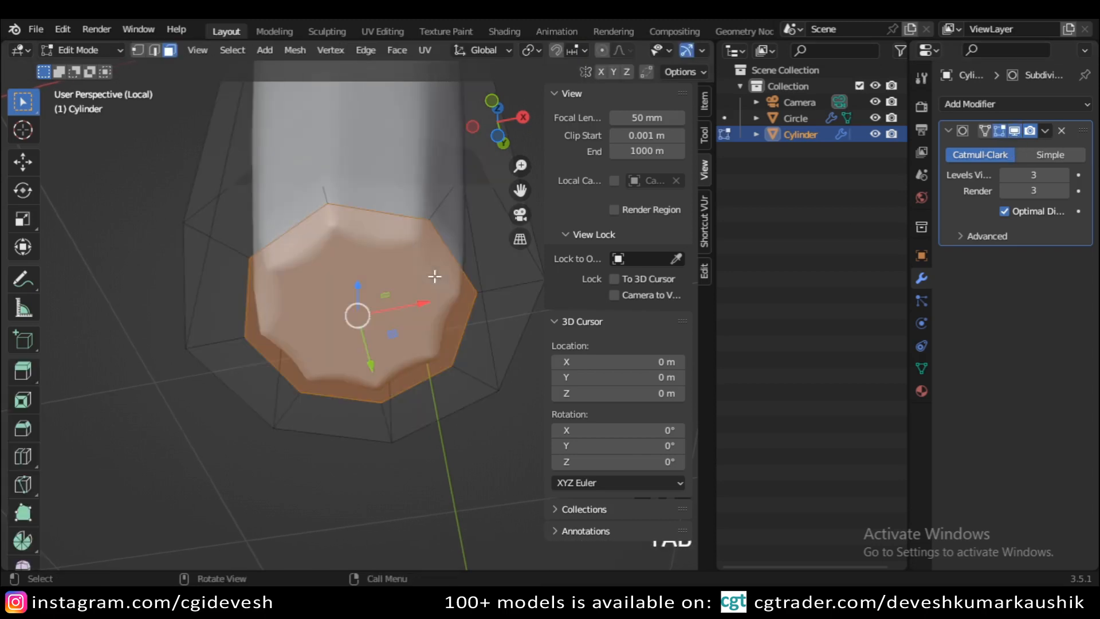
scroll(433, 272, "down", 3)
left_click(1014, 130)
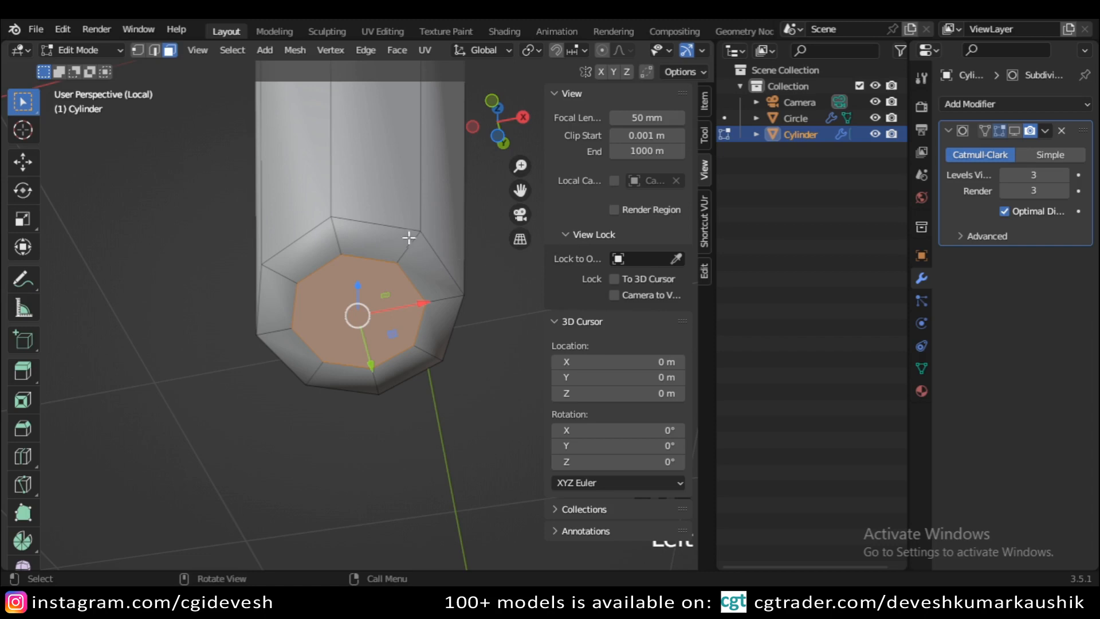
left_click(396, 224, "alt")
key("2")
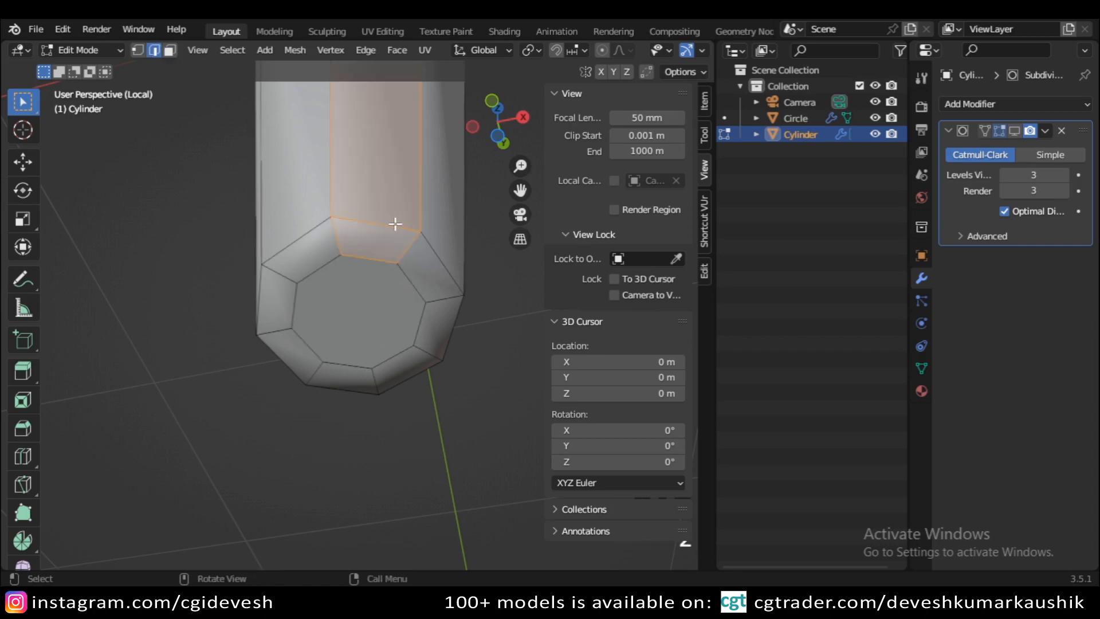
left_click(395, 224, "alt")
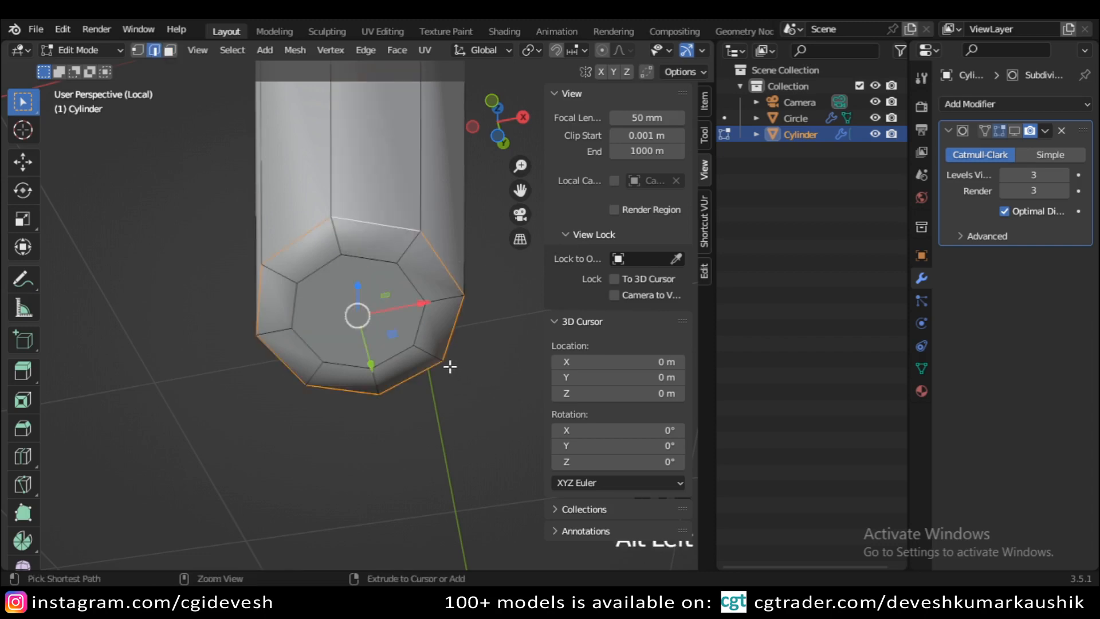
key("ctrl+b")
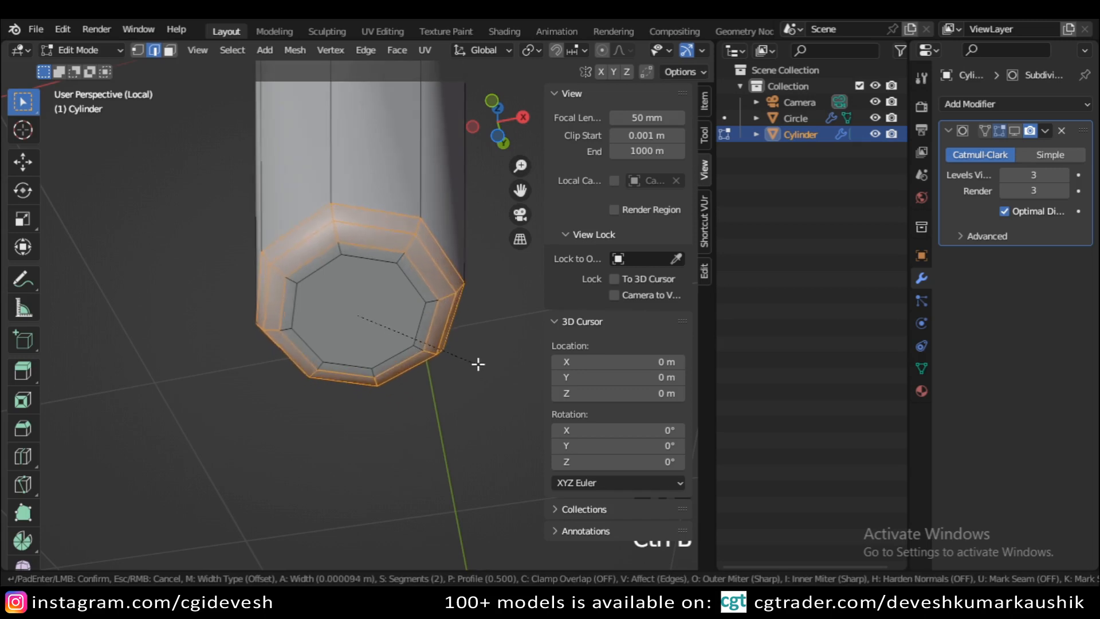
left_click(477, 360)
Return to Object Mode, turn the needle's viewport subdivision back on, and bring the whole needle into view
key("Tab")
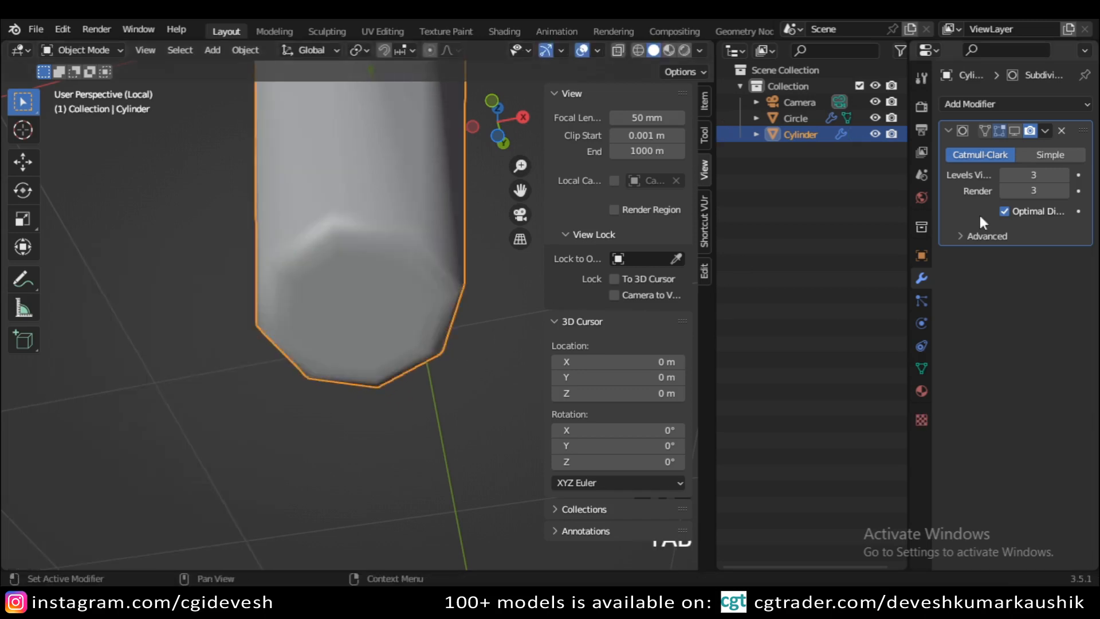
left_click(1015, 131)
scroll(361, 314, "down", 20)
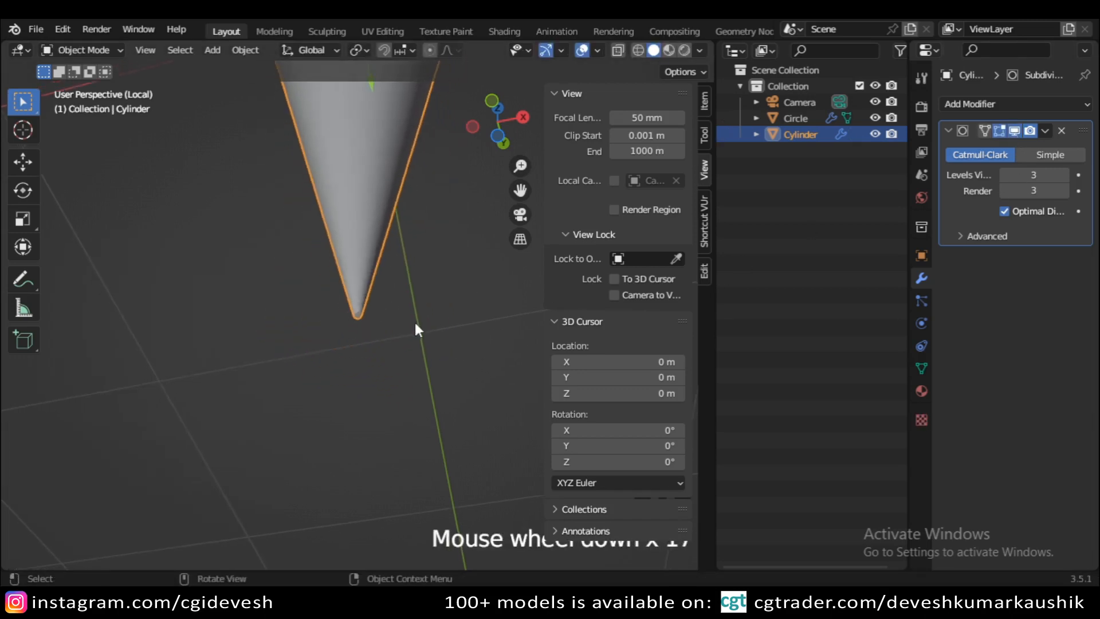
scroll(414, 321, "down", 7)
middle_click_drag(409, 221, 380, 333)
scroll(382, 330, "down", 6)
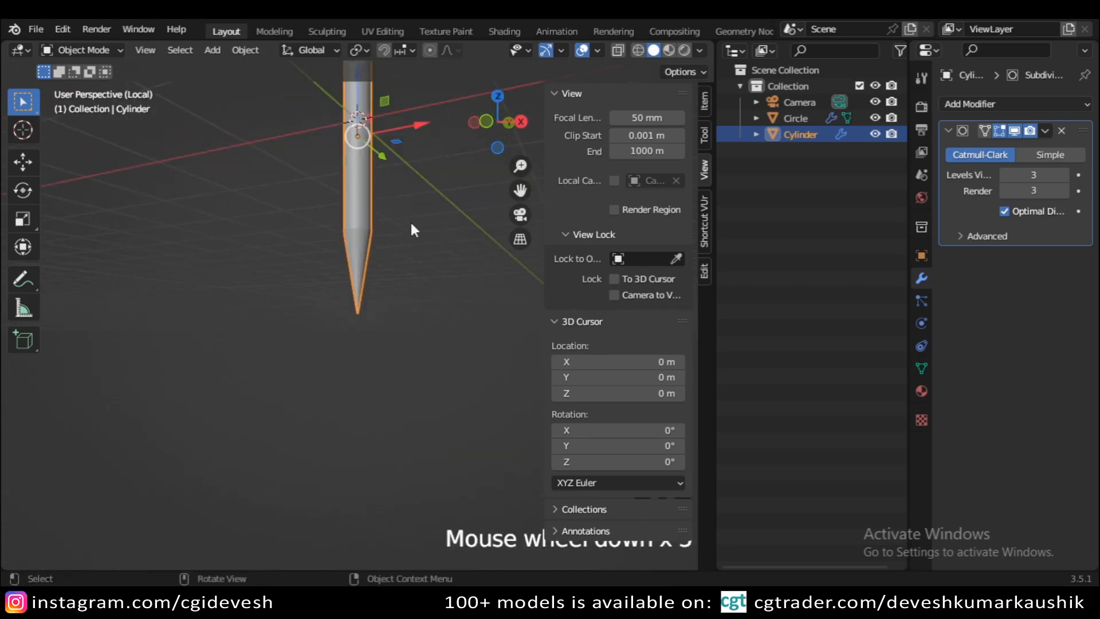
middle_click_drag(410, 255, 409, 319, "shift")
key("Tab")
key("Tab")
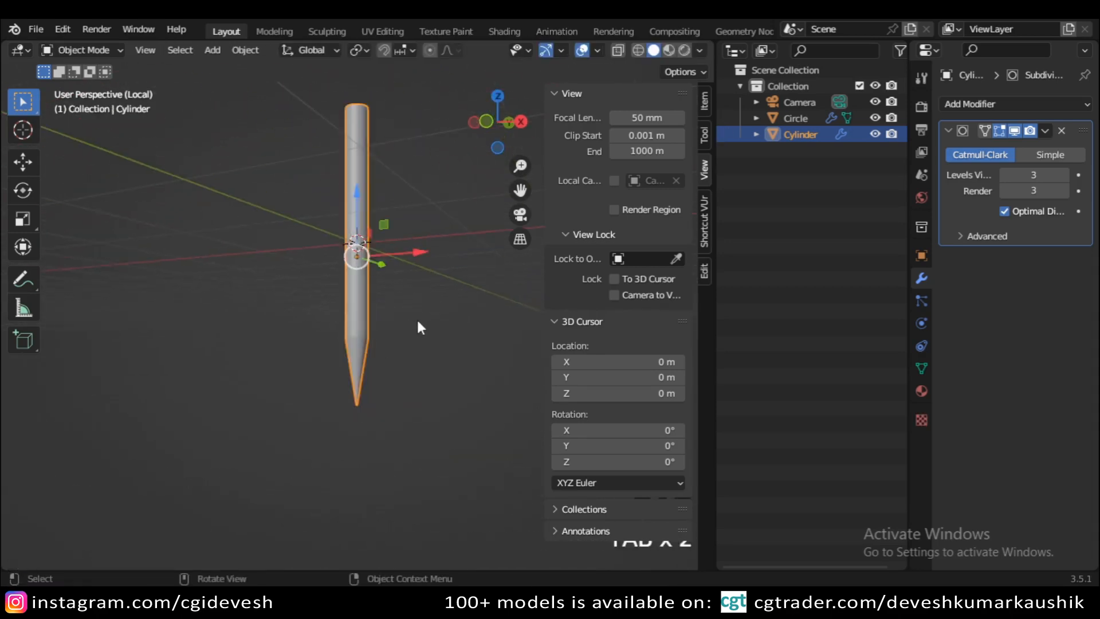
Close the sidebar, leave local view to bring back the push pin body, and deselect everything
key("n")
key("KP_Divide")
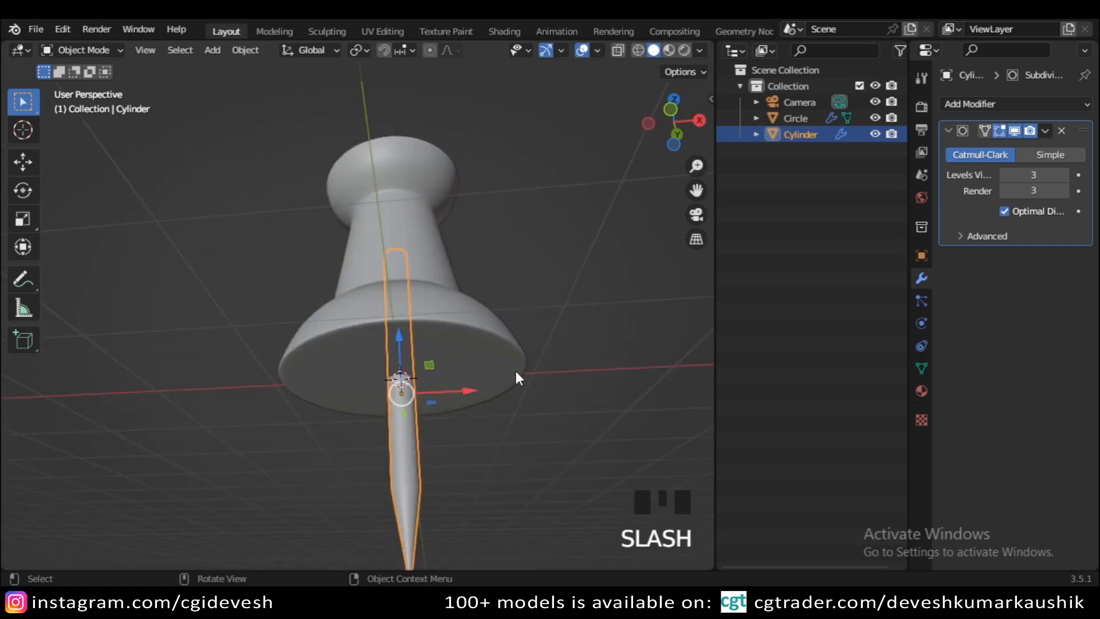
left_click(536, 345)
scroll(535, 342, "down", 3)
middle_click_drag(498, 272, 755, 135)
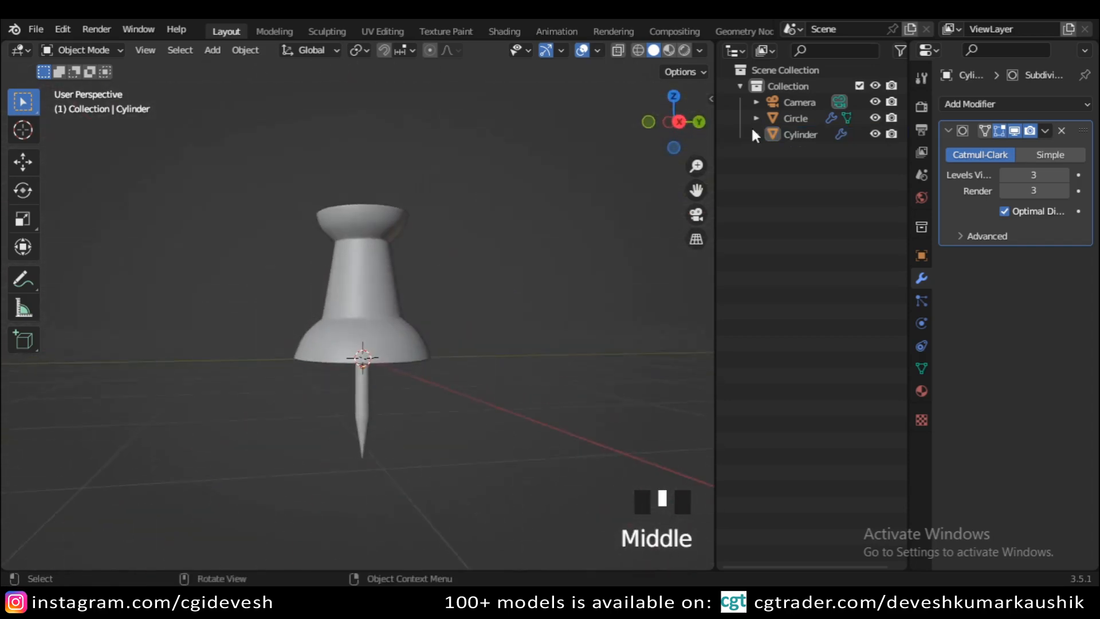
Enable Cavity in the viewport's solid shading options
left_click(700, 50)
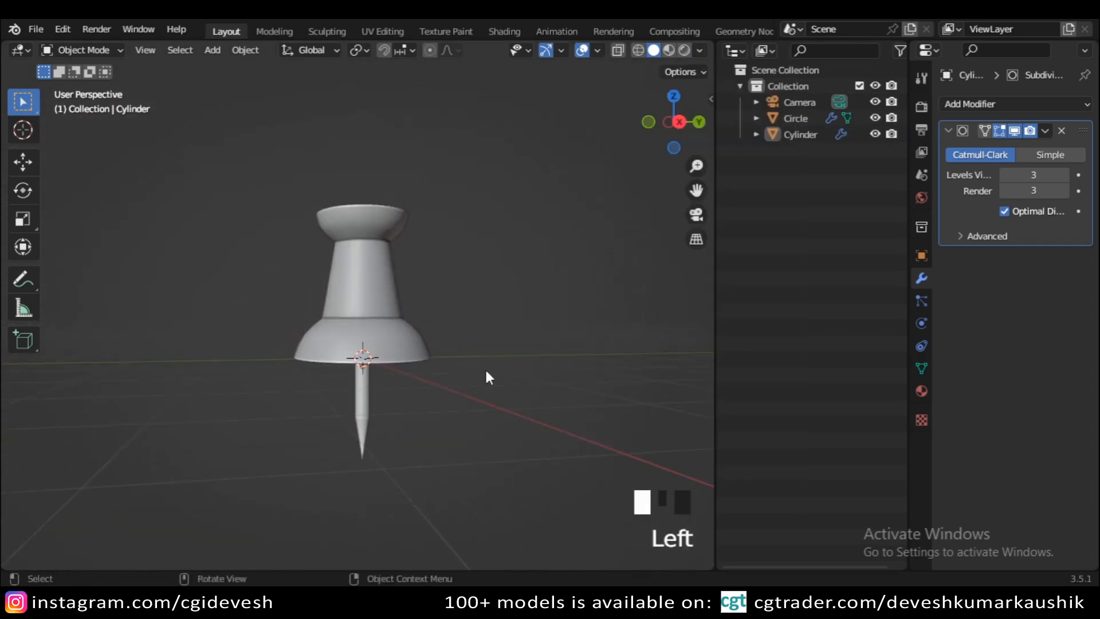
left_click(486, 370)
mouse_move(452, 389)
middle_mouse_down()
mouse_move(572, 290)
mouse_move(482, 413)
middle_mouse_up()
scroll(527, 352, "up", 4)
scroll(519, 355, "down", 3)
In front view, move the needle about 0.01 m down along Z
key("KP_1")
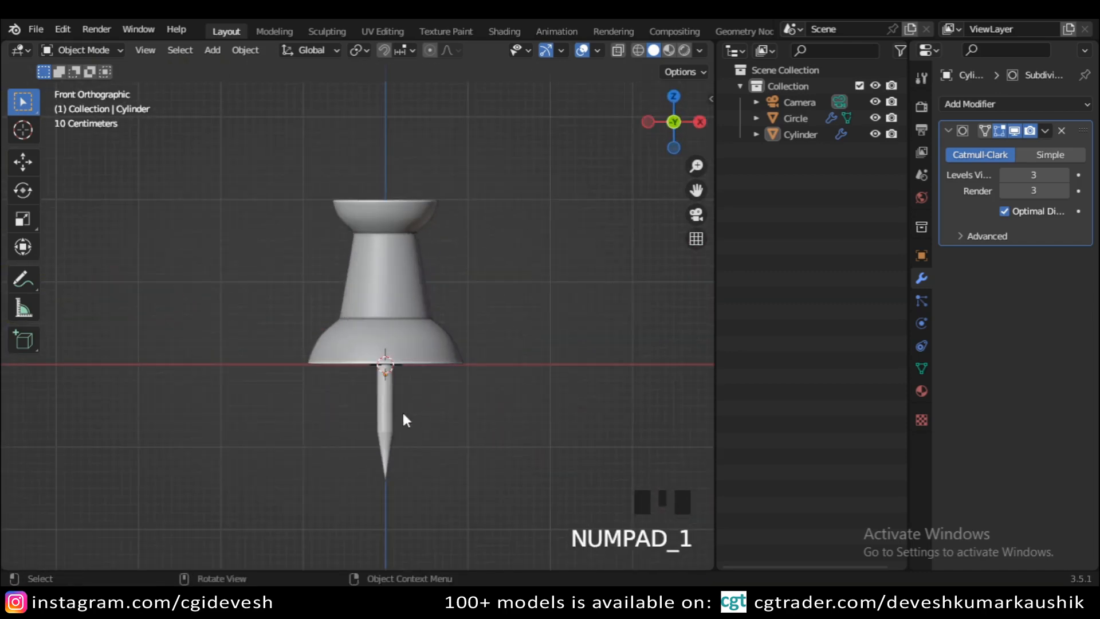
left_click(387, 409)
mouse_move(386, 365)
left_mouse_down()
mouse_move(389, 298)
mouse_move(387, 368)
left_mouse_up()
scroll(566, 310, "up", 2)
middle_click_drag(572, 378, 616, 322, "shift")
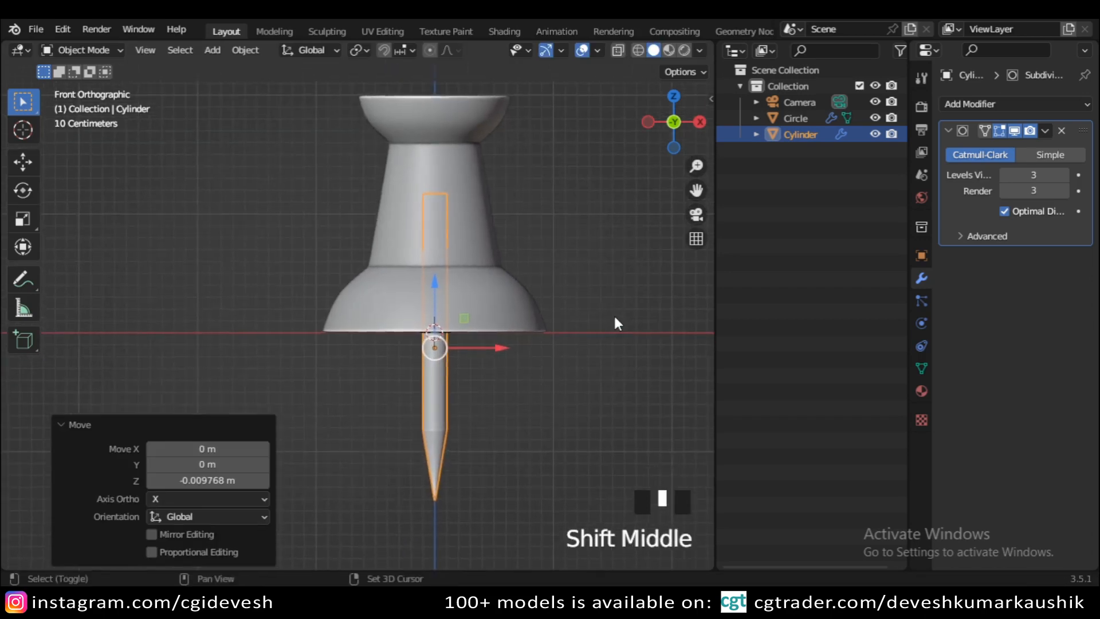
Select the needle's upper end in Edit Mode with X-ray on, lower it inside the body, and return to solid Object Mode
key("Tab")
key("alt+z")
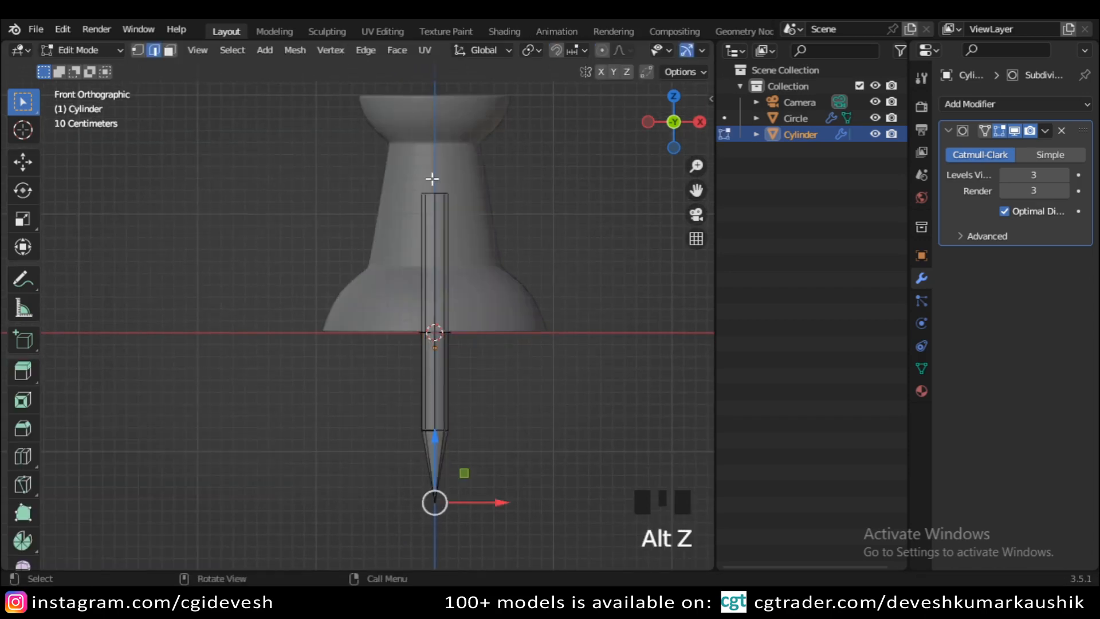
left_click(434, 189)
left_click_drag(435, 133, 441, 204)
key("Tab")
key("alt+z")
left_click(590, 301)
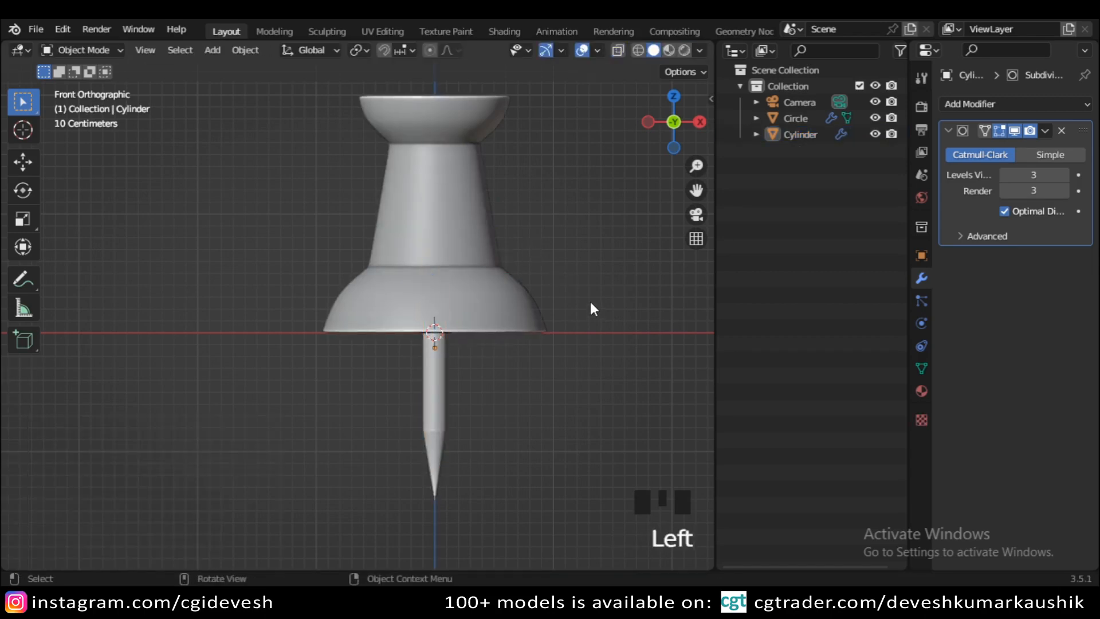
Move the whole needle slightly up along Z into the body and deselect it
scroll(578, 305, "down", 2)
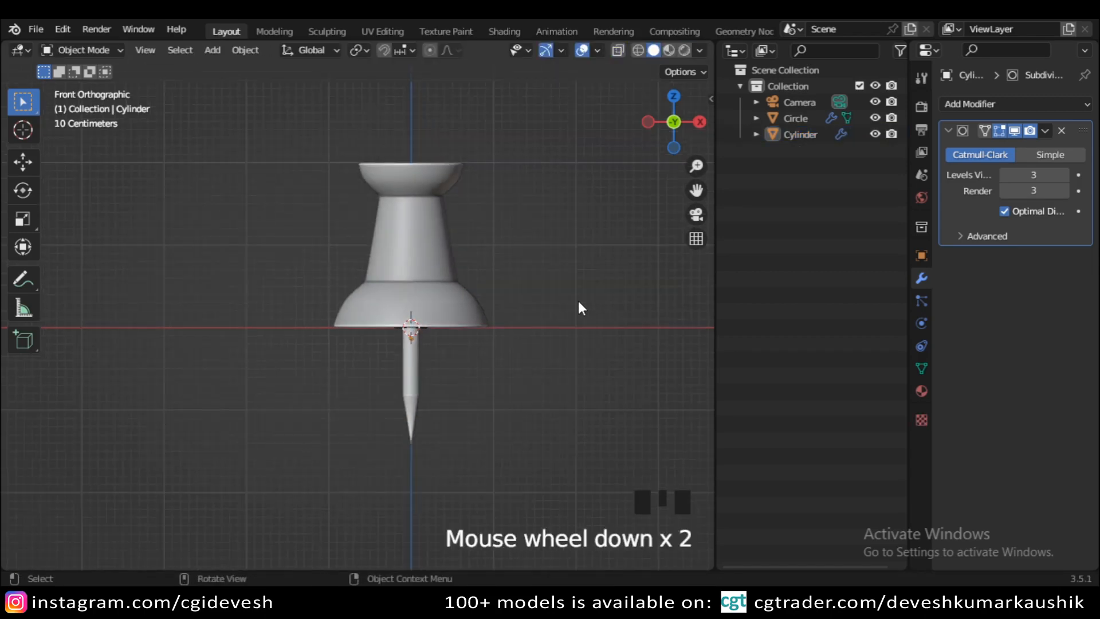
scroll(579, 301, "up", 1)
left_click(420, 387)
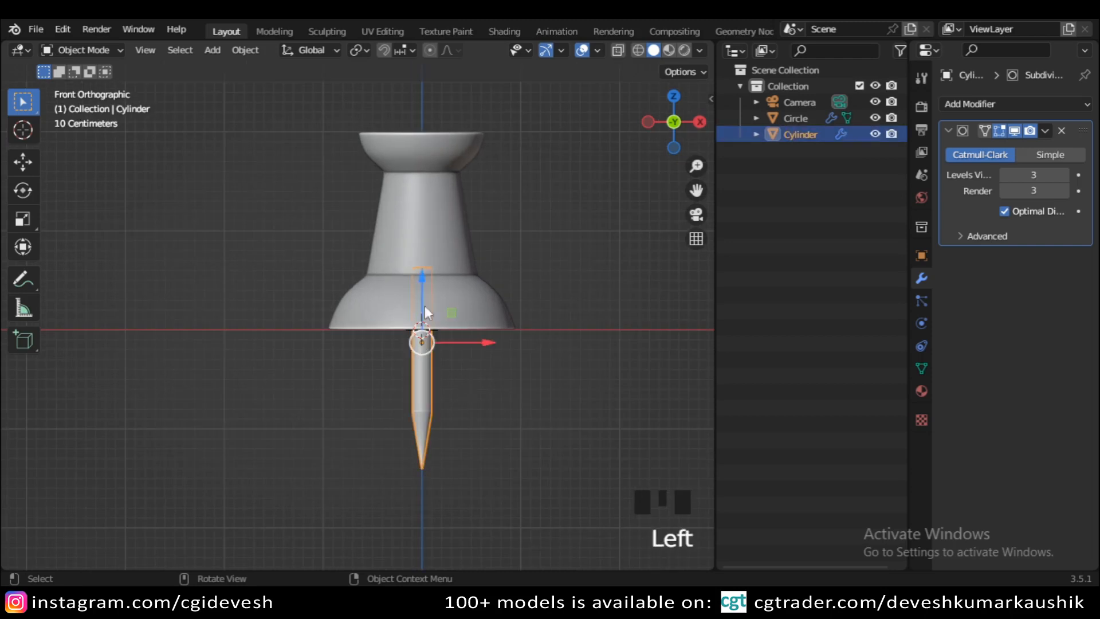
left_click(421, 273)
mouse_move(421, 273)
left_mouse_down()
mouse_move(427, 250)
mouse_move(422, 269)
left_mouse_up()
left_click(434, 403)
left_click(422, 323)
left_click(578, 333)
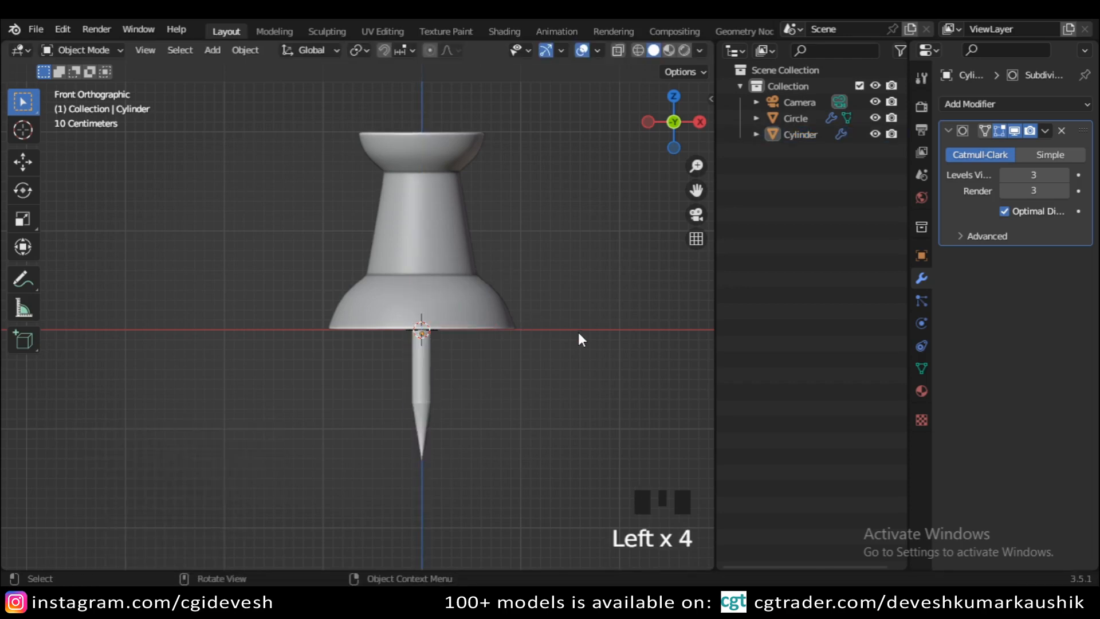
scroll(579, 332, "down", 3)
scroll(579, 333, "up", 2)
scroll(579, 334, "up", 2)
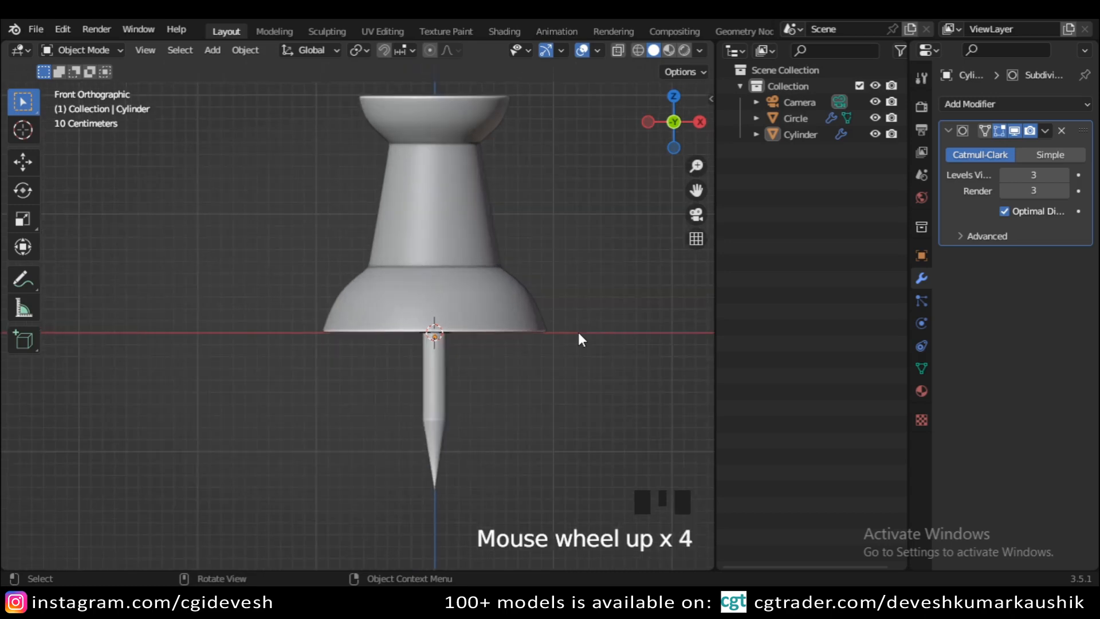
middle_click_drag(579, 332, 537, 335, "shift")
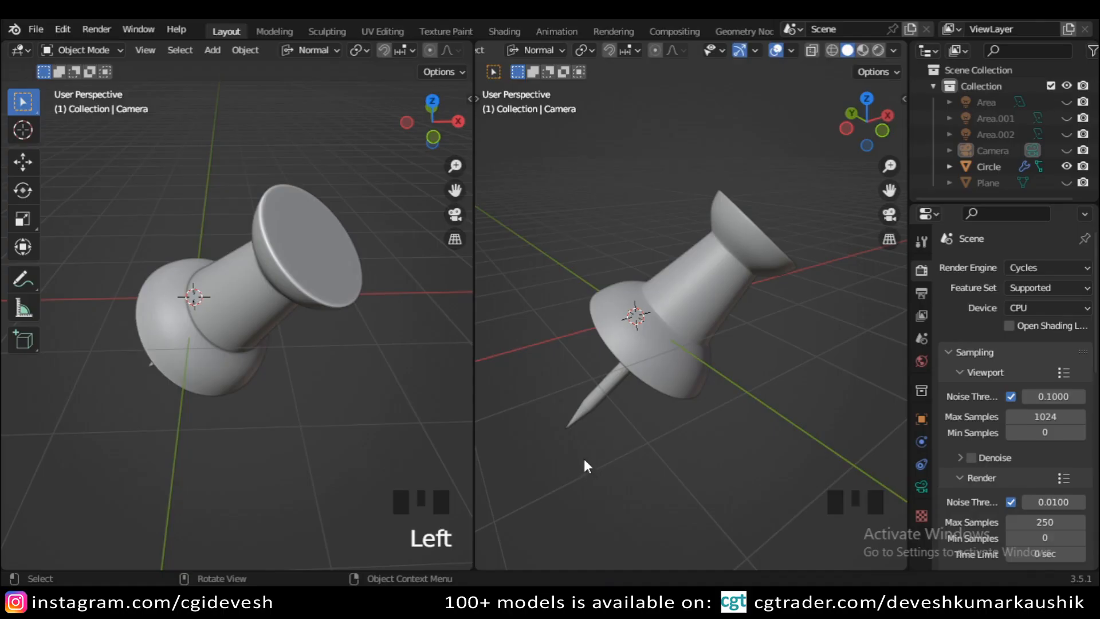
View the tilted push pin from below in the second viewport and enable Cavity in that viewport's shading
middle_click_drag(584, 460, 687, 379)
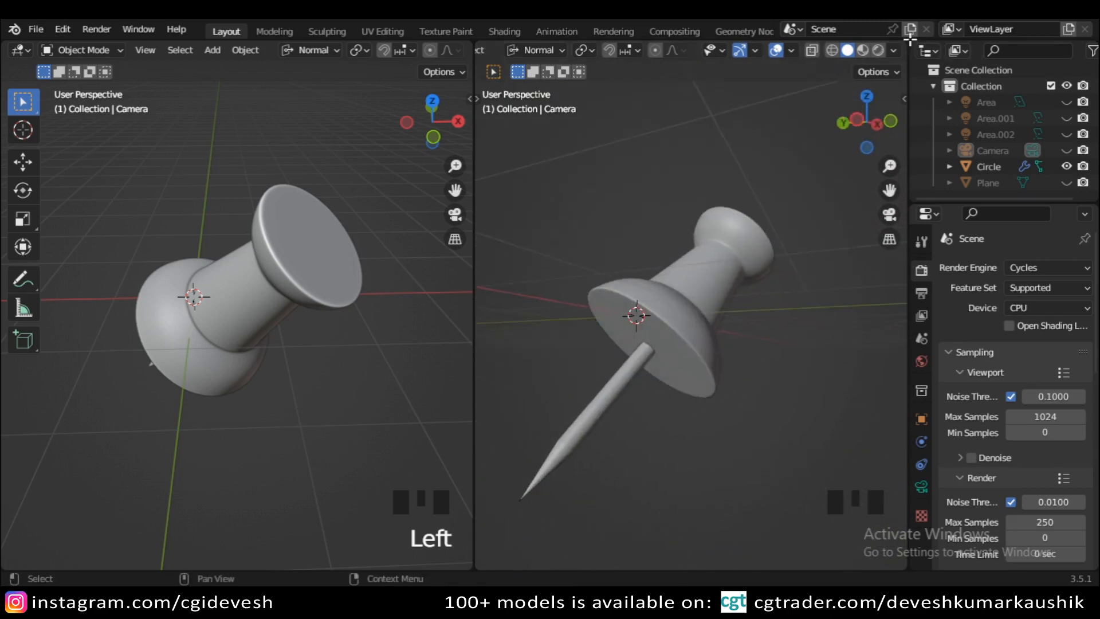
left_click(895, 51)
left_click(813, 410)
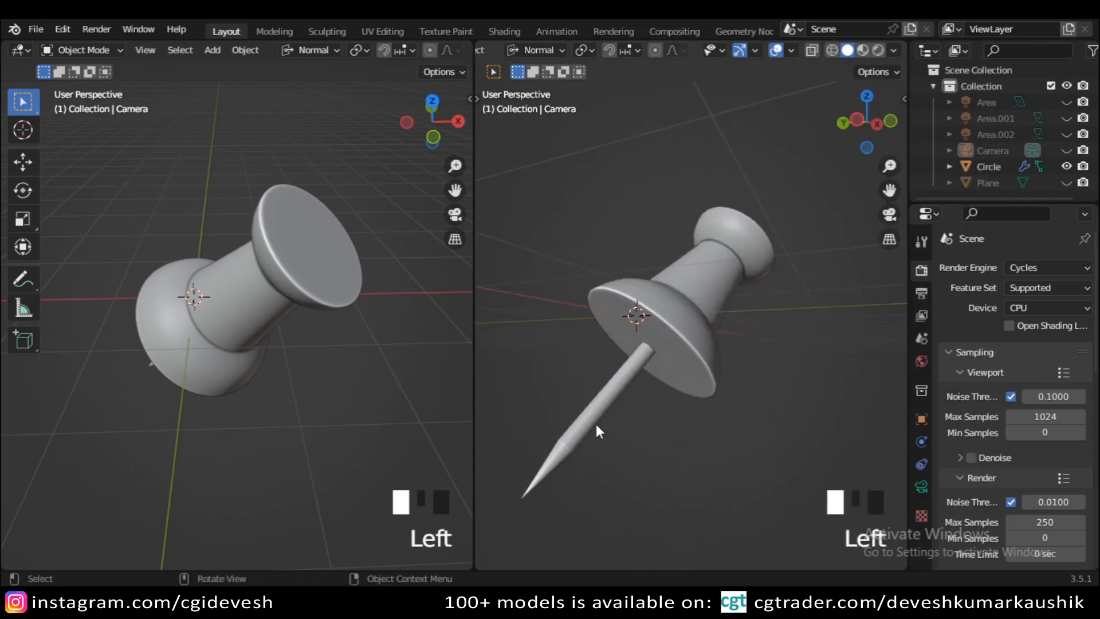
Switch the second viewport to Material Preview shading and view the push pin from below in both viewports
mouse_move(596, 424)
middle_mouse_down()
mouse_move(730, 422)
mouse_move(640, 406)
mouse_move(535, 459)
mouse_move(858, 506)
mouse_move(594, 420)
mouse_move(795, 222)
middle_mouse_up()
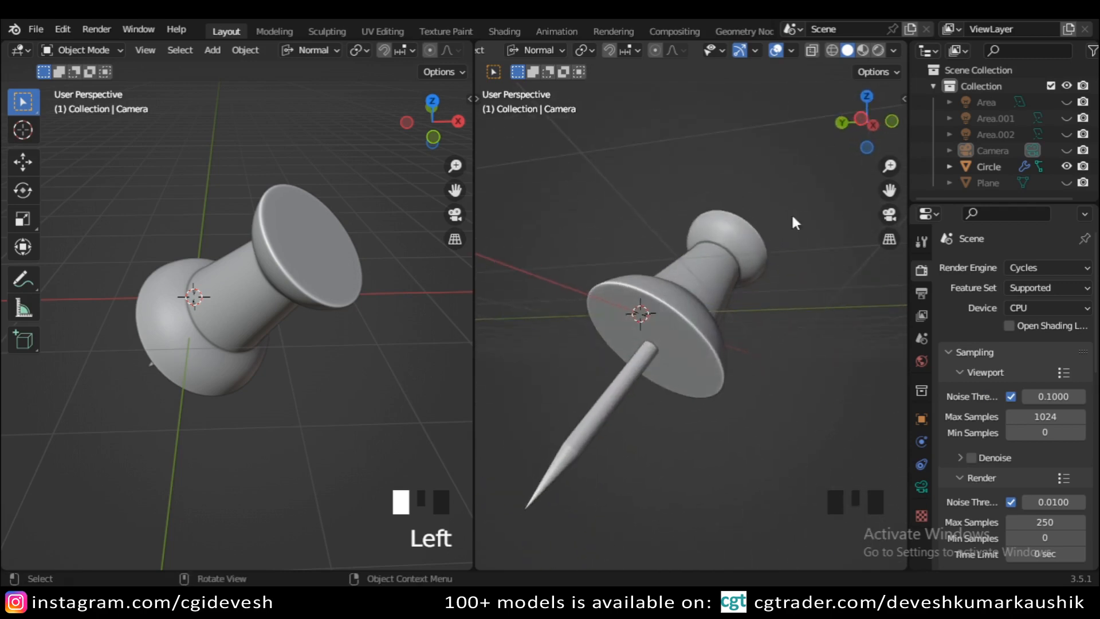
left_click(864, 50)
middle_click_drag(773, 342, 590, 391)
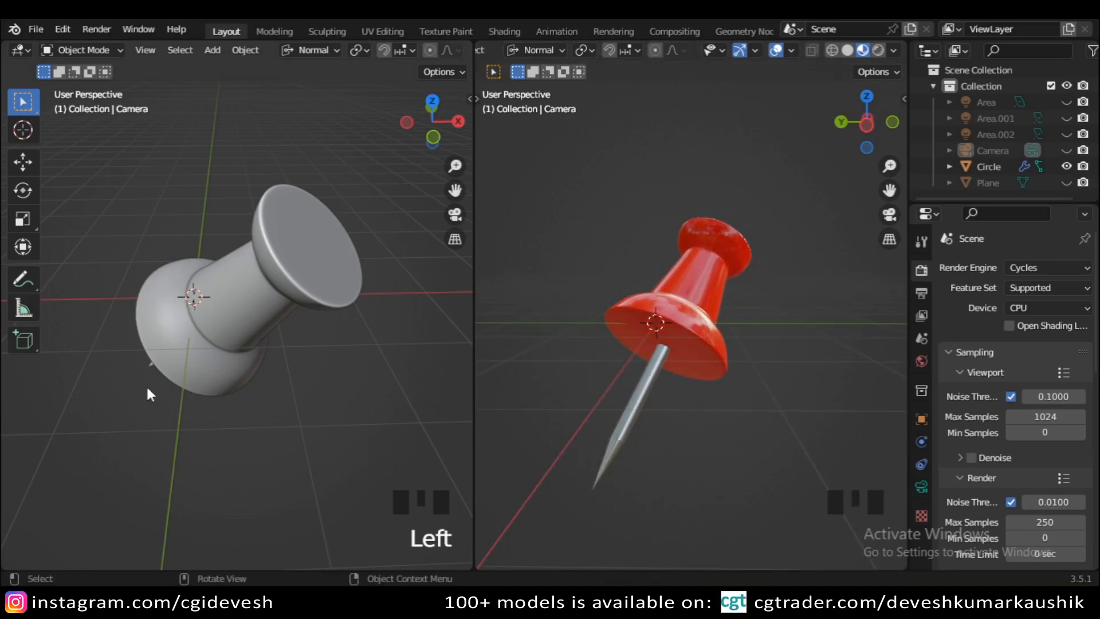
middle_click_drag(146, 384, 181, 227)
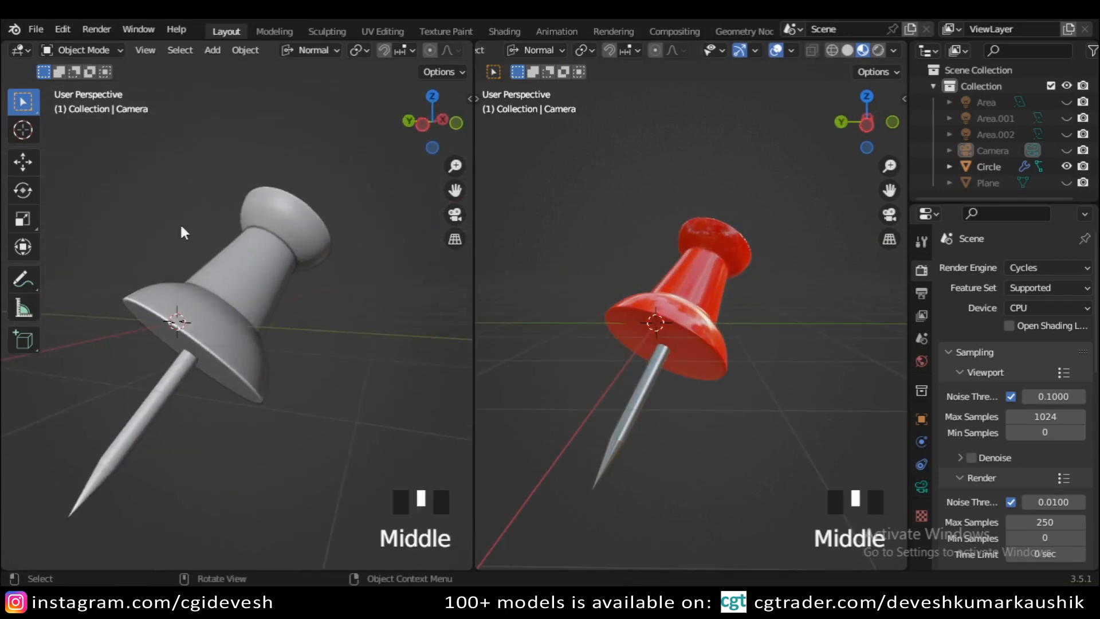
Turn the first viewport into a Shader Editor without its sidebar and examine the pin body's Red material nodes
left_click(19, 51)
left_click(50, 199)
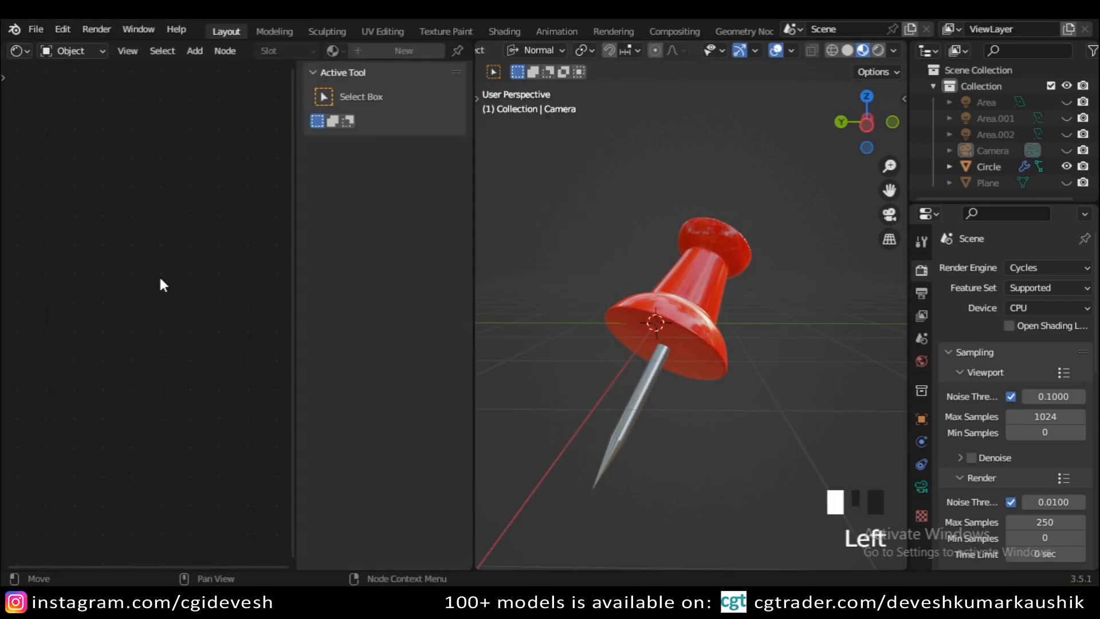
key("n")
left_click(709, 319)
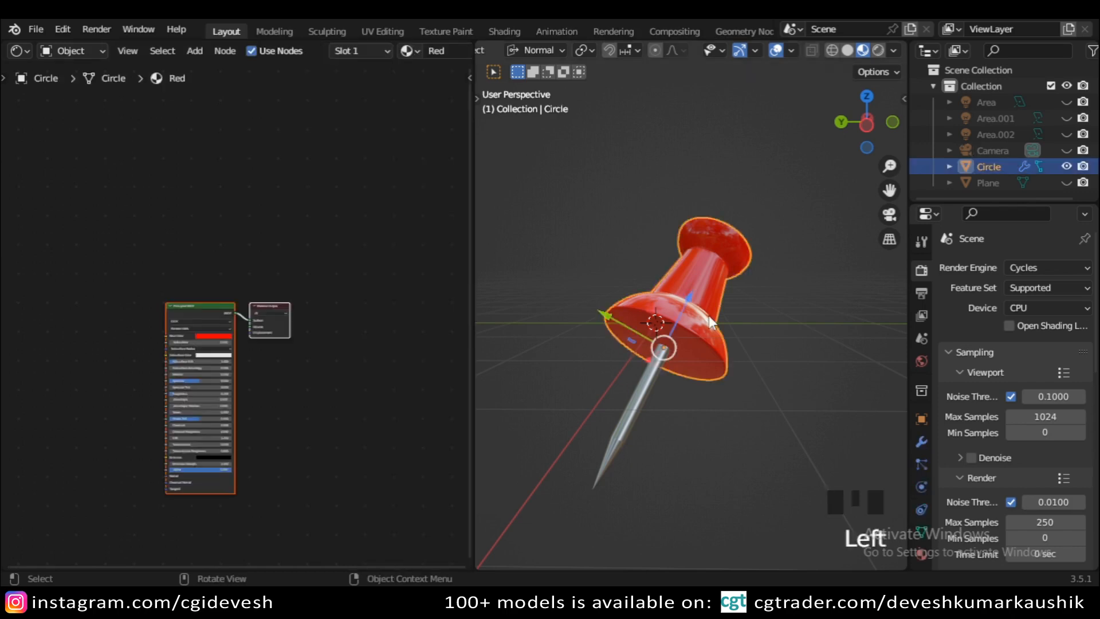
scroll(384, 51, "down", 7)
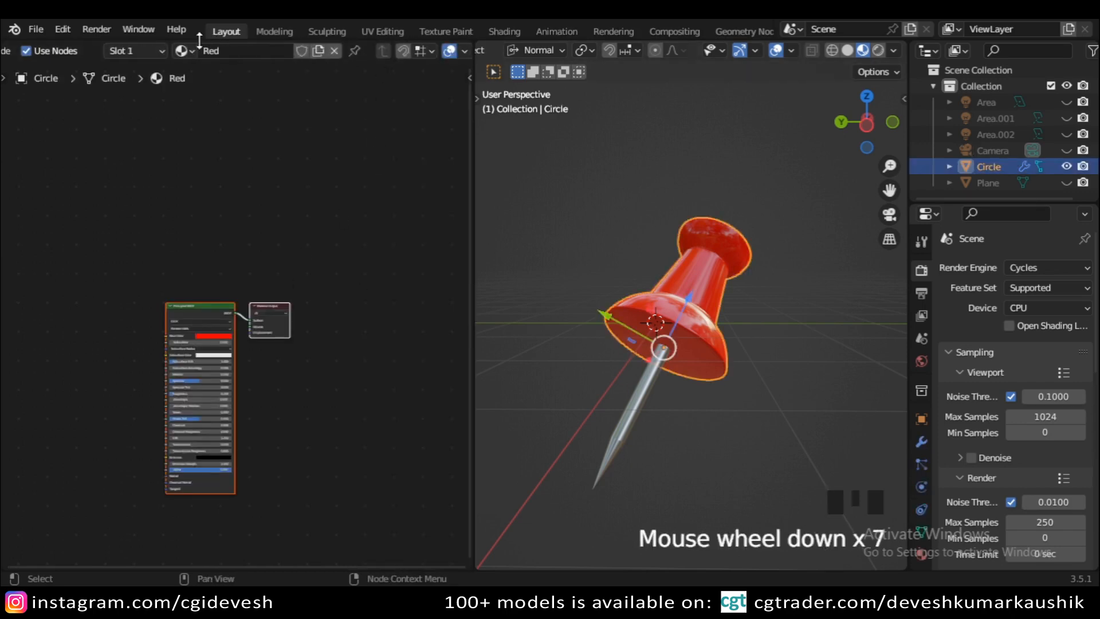
middle_click_drag(255, 324, 349, 318)
scroll(331, 355, "up", 10)
scroll(334, 324, "up", 1)
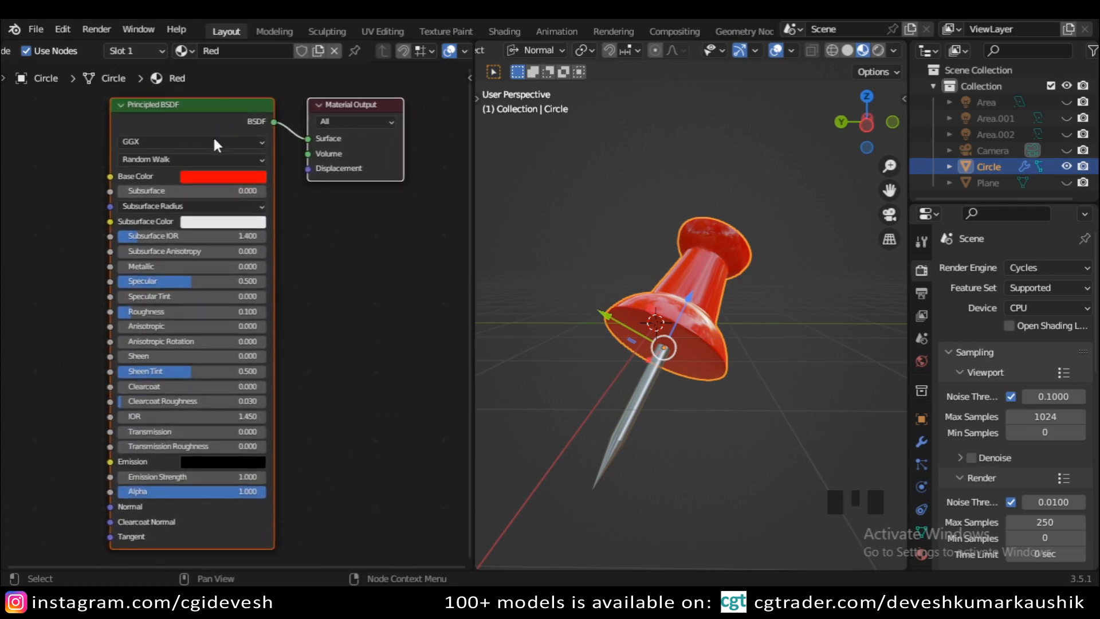
Examine the needle's Metal material, deselect the needle, and show the World surface settings
left_click(637, 412)
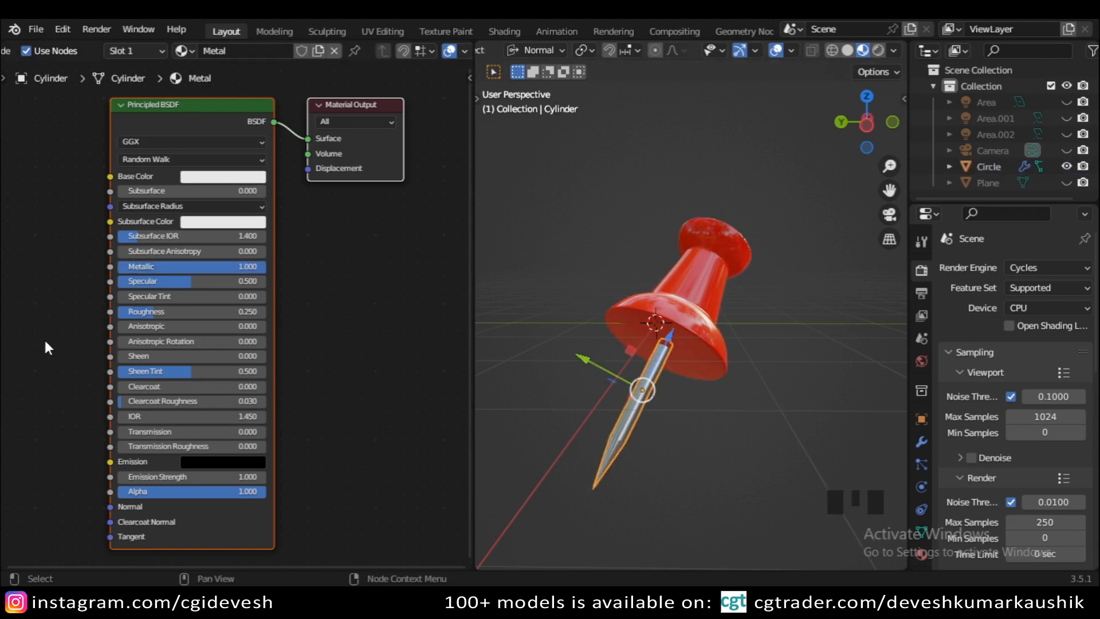
left_click(786, 415)
left_click(921, 364)
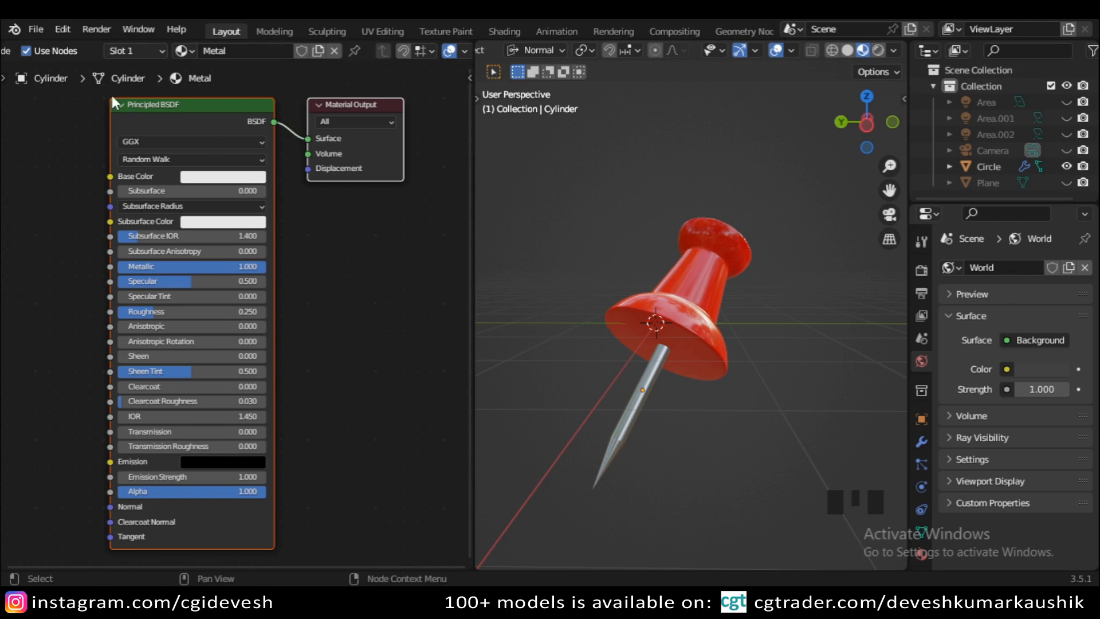
Change the Shader Editor area back to a 3D Viewport
scroll(123, 53, "up", 10)
scroll(123, 53, "down", 7)
scroll(122, 52, "up", 3)
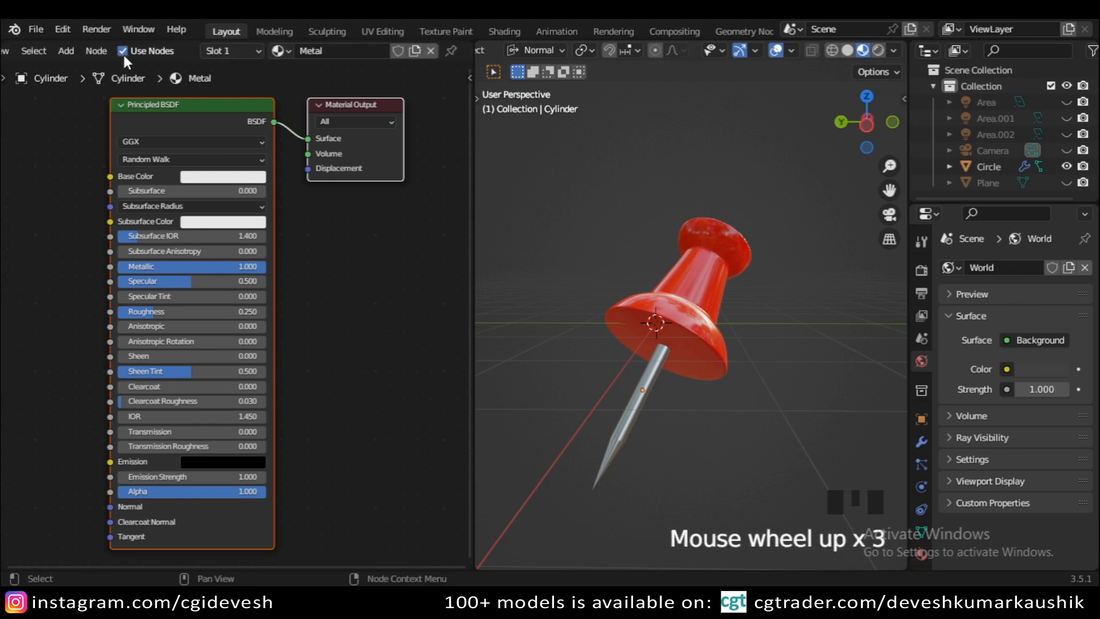
scroll(122, 53, "up", 10)
left_click(14, 50)
left_click(47, 97)
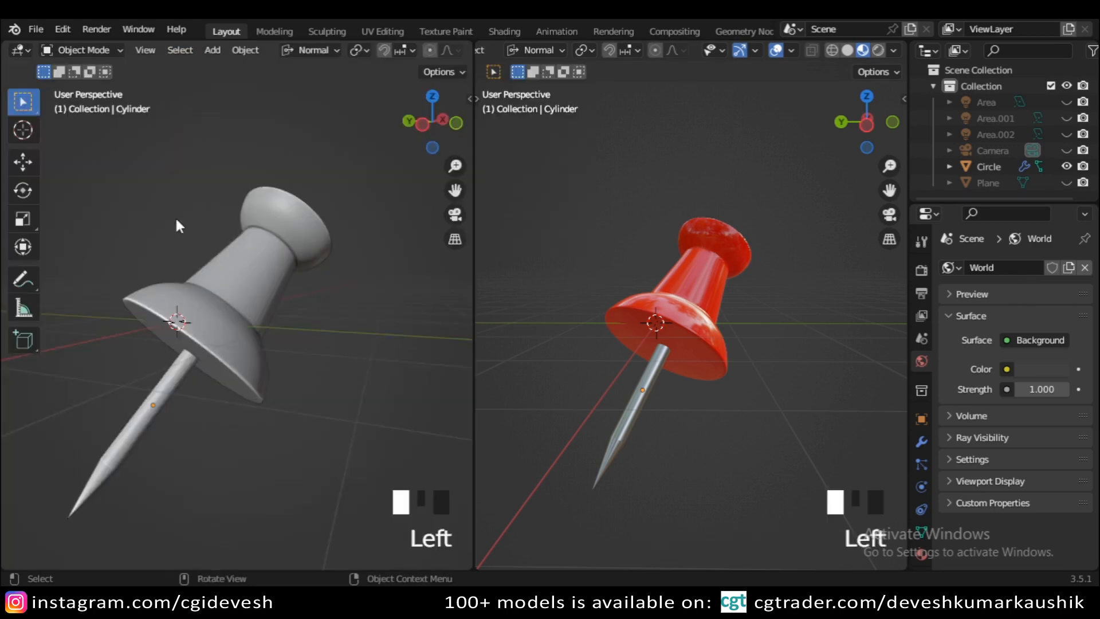
Unhide the backdrop Plane behind the push pin and select it
scroll(332, 335, "down", 4)
middle_click_drag(333, 335, 189, 367)
scroll(756, 337, "down", 6)
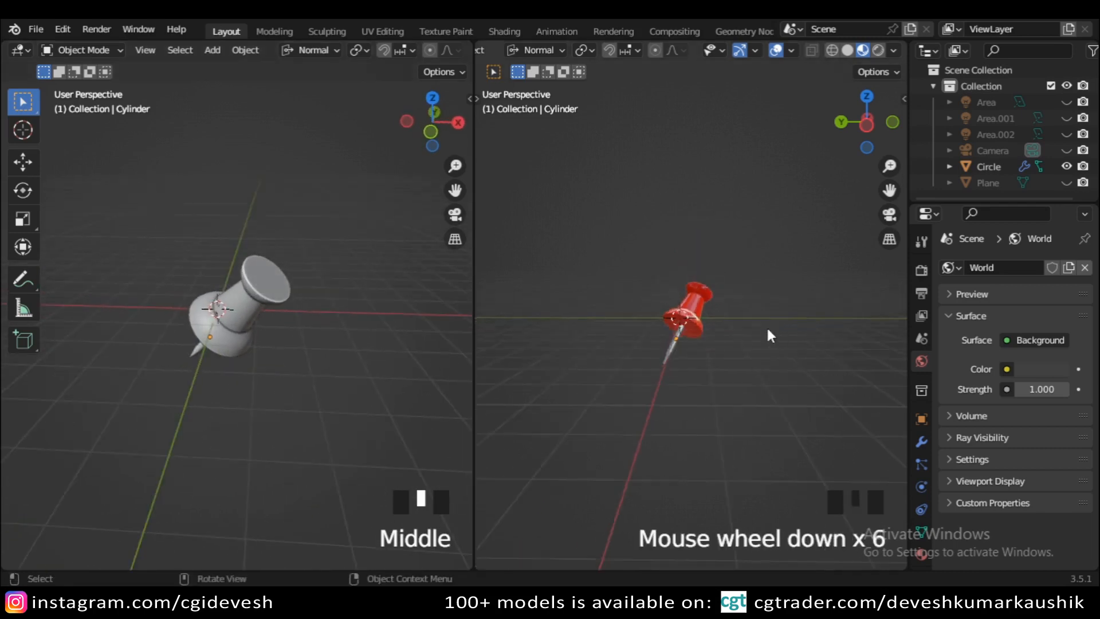
middle_click_drag(767, 330, 666, 361)
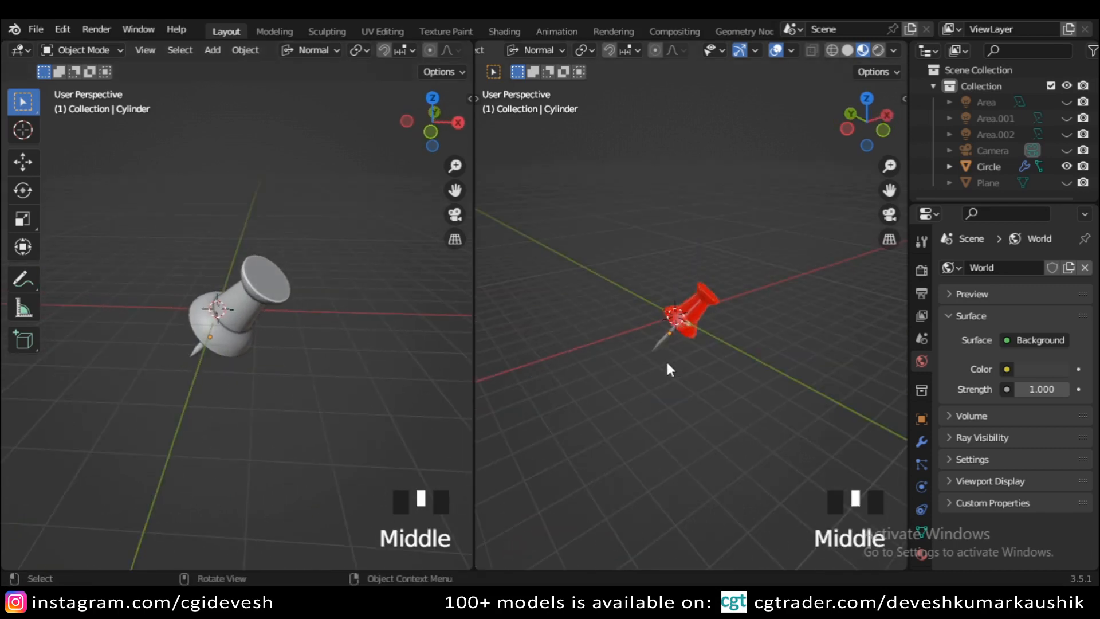
left_click(1067, 182)
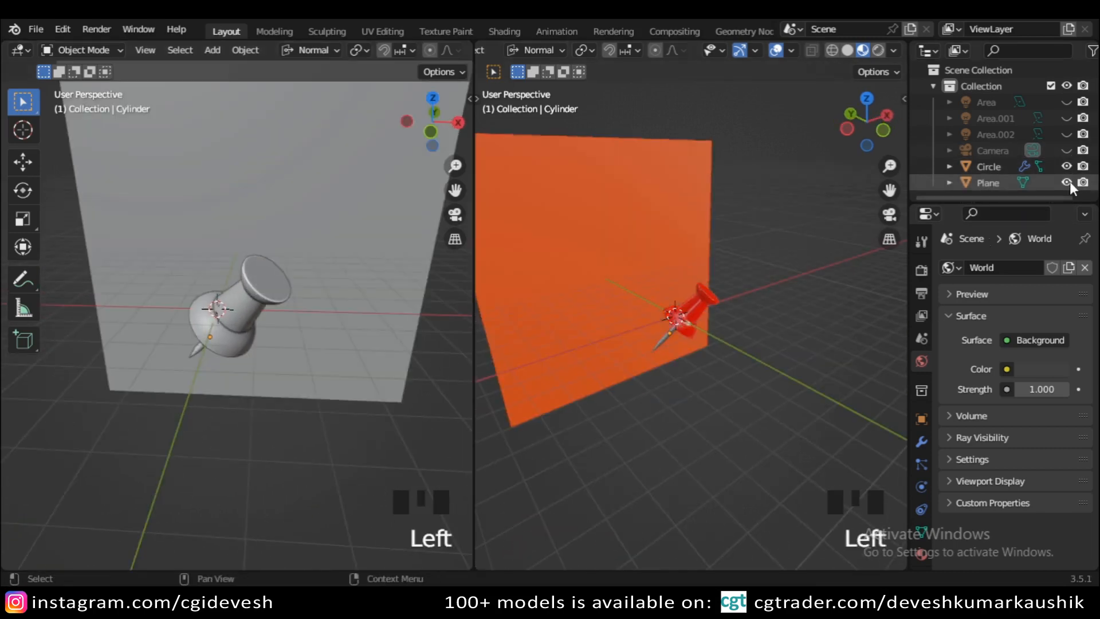
double_click(621, 256)
scroll(630, 284, "down", 3)
middle_click_drag(631, 282, 847, 301)
Show the plane's orange material in a Shader Editor and rename the material Background
left_click(17, 51)
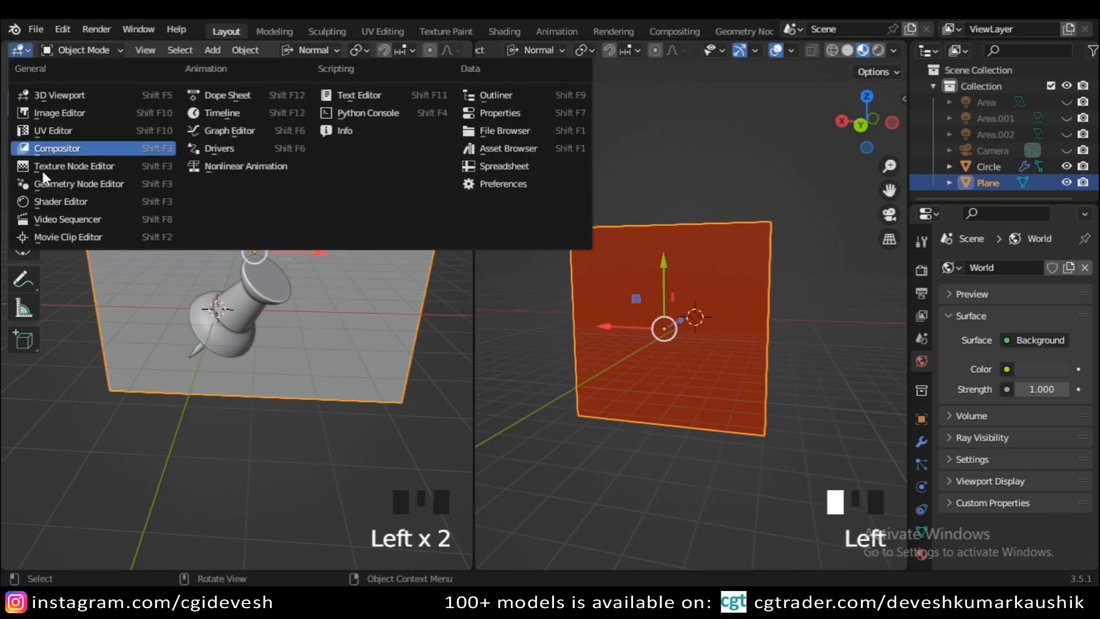
left_click(71, 200)
middle_click_drag(373, 280, 369, 263)
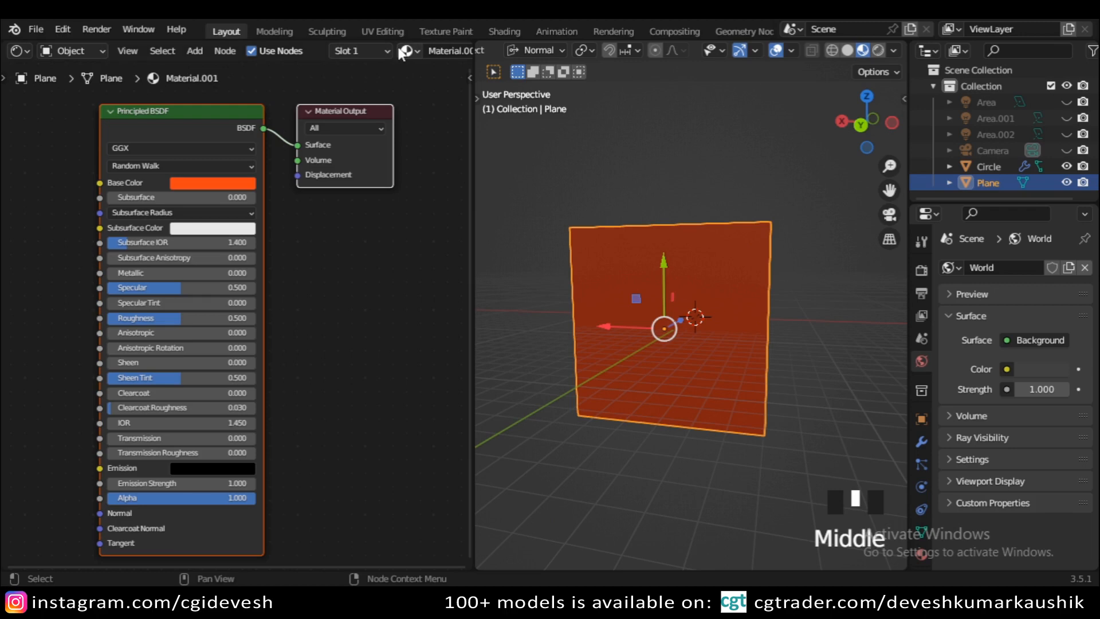
scroll(401, 52, "down", 5)
double_click(280, 51)
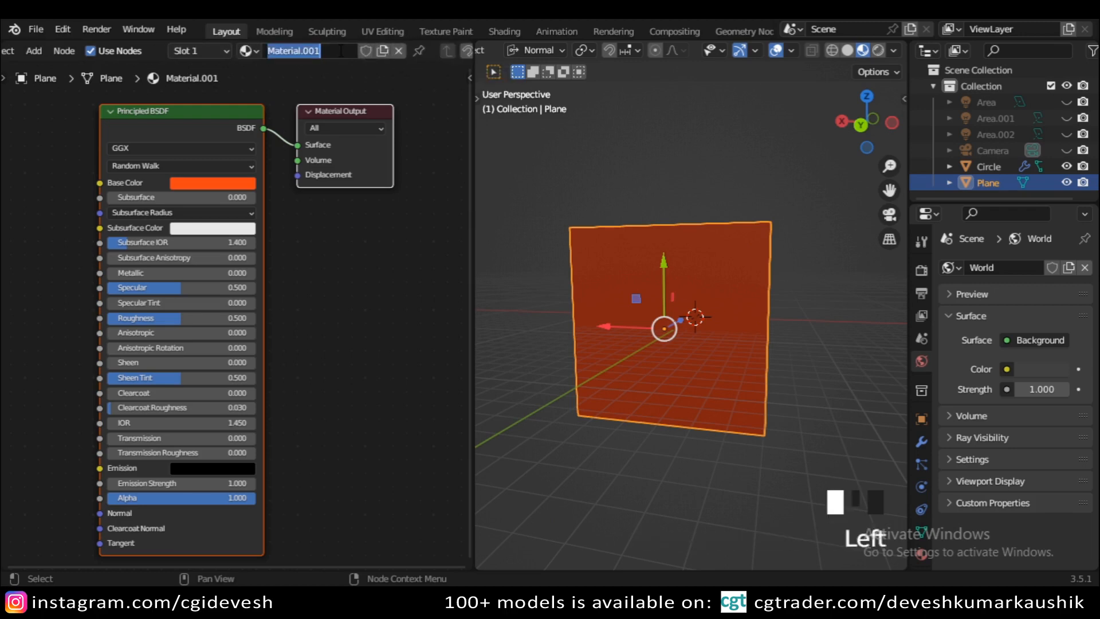
type("Background")
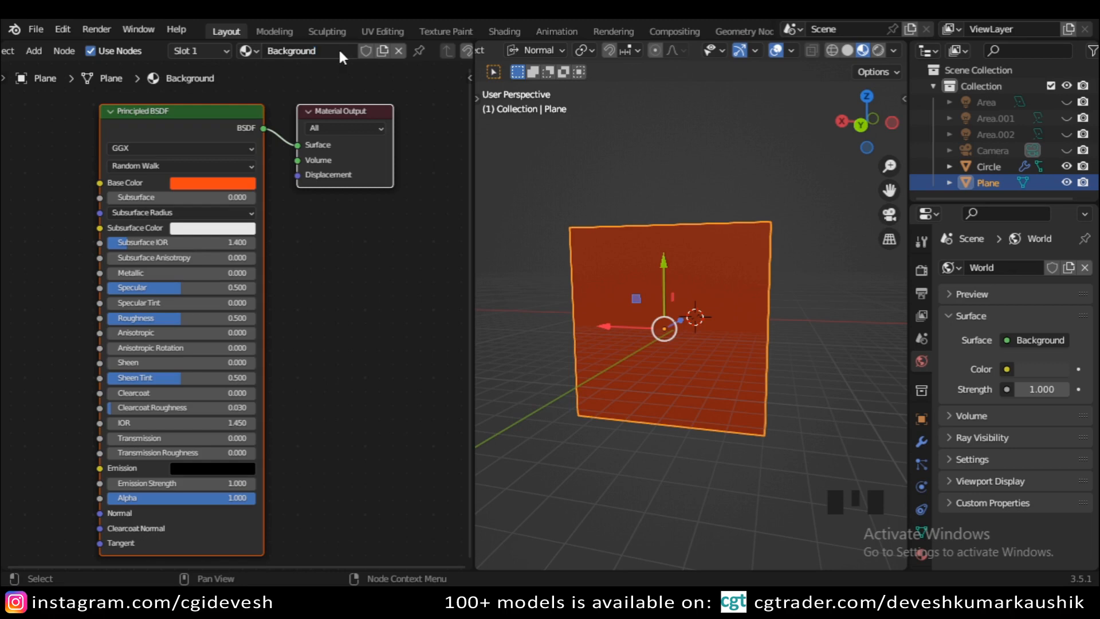
key("Return")
View the plane with the pin in front of it and restore the node editor area to a 3D Viewport
middle_click_drag(804, 388, 551, 407)
scroll(63, 53, "up", 2)
scroll(63, 53, "up", 4)
left_click(13, 47)
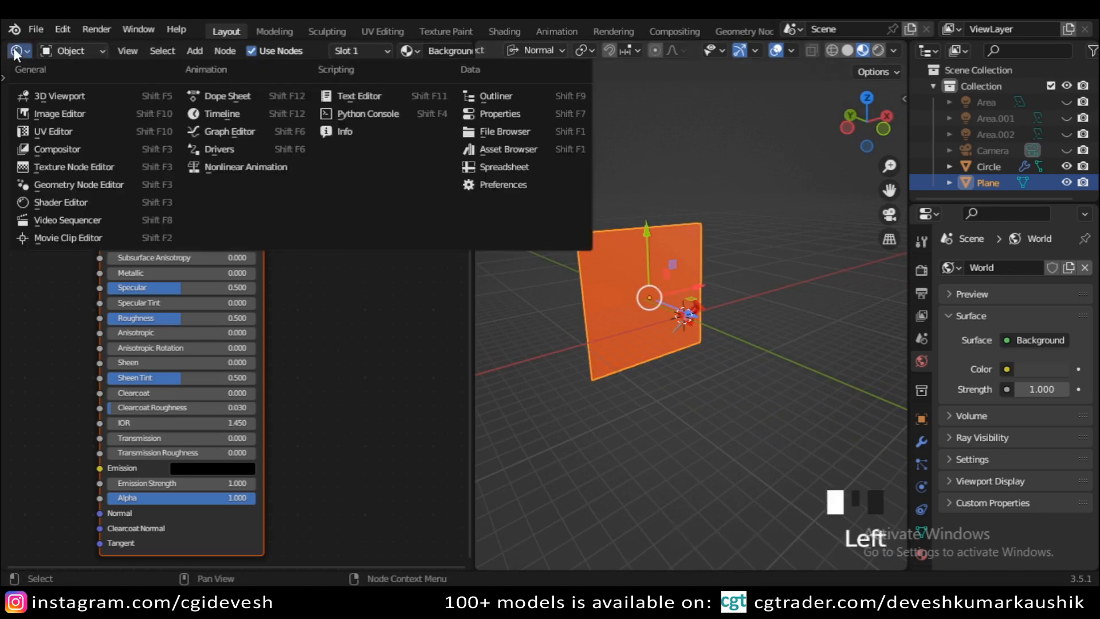
left_click(56, 92)
Unhide the Camera and select it in front of the push pin and backdrop
scroll(288, 325, "down", 5)
middle_click_drag(288, 325, 344, 333)
left_click(1066, 150)
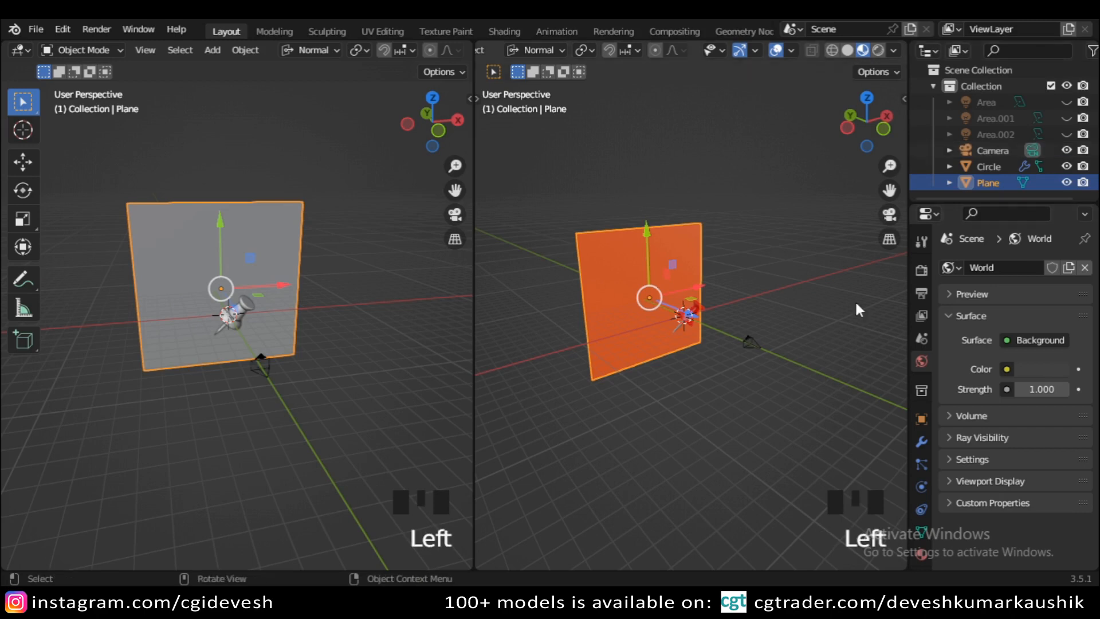
left_click(752, 343)
middle_click_drag(277, 410, 483, 401)
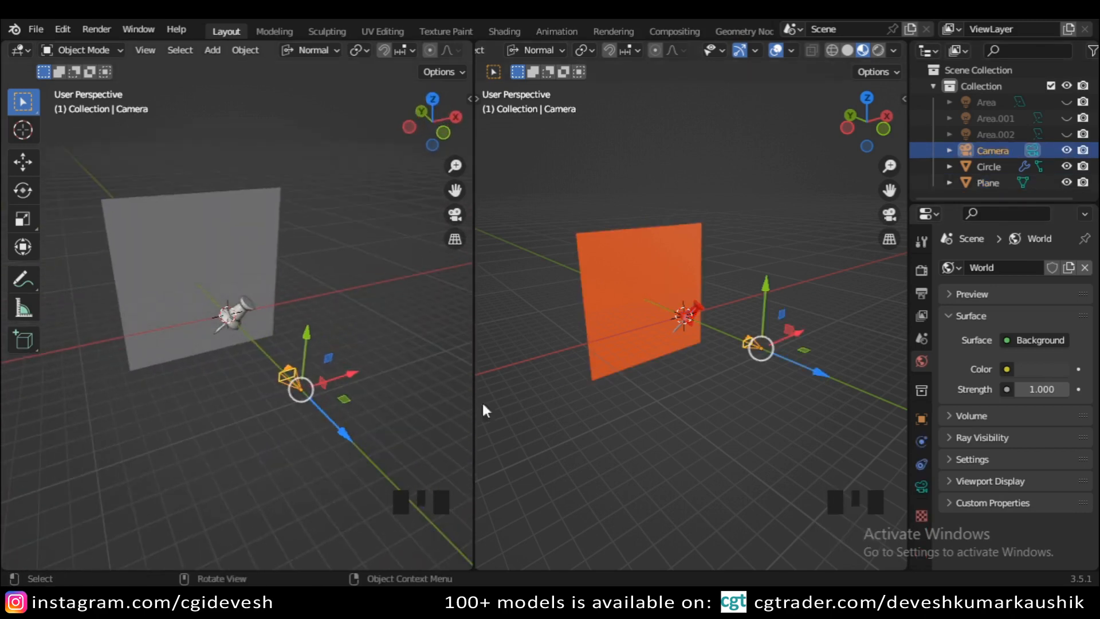
middle_click_drag(806, 393, 702, 419)
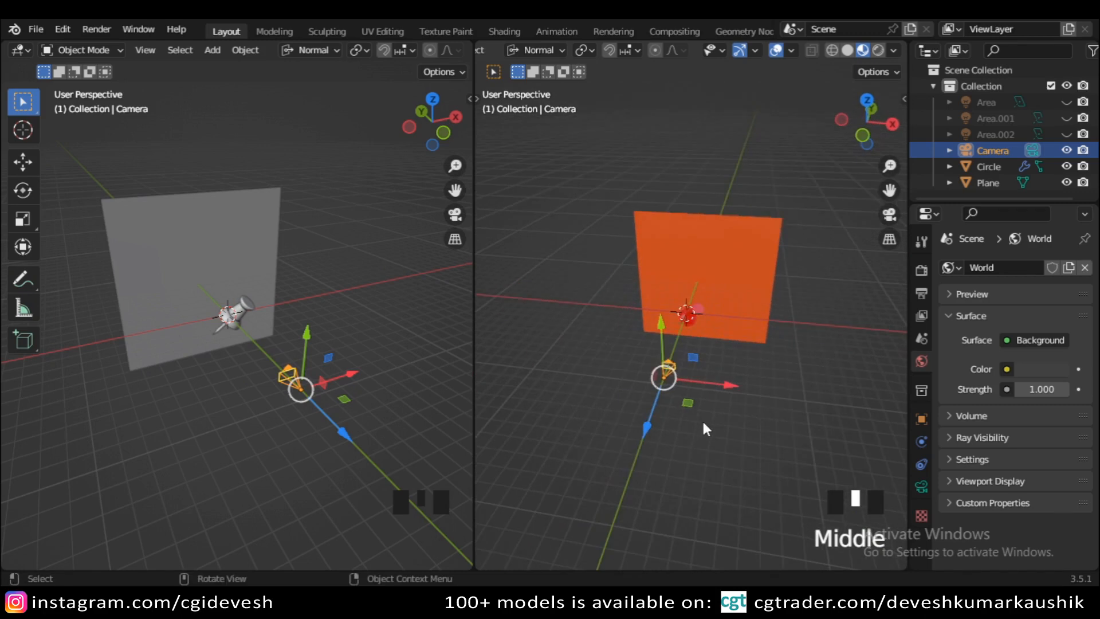
Look through the camera in the second viewport and fit the whole camera frame in view
key("KP_0")
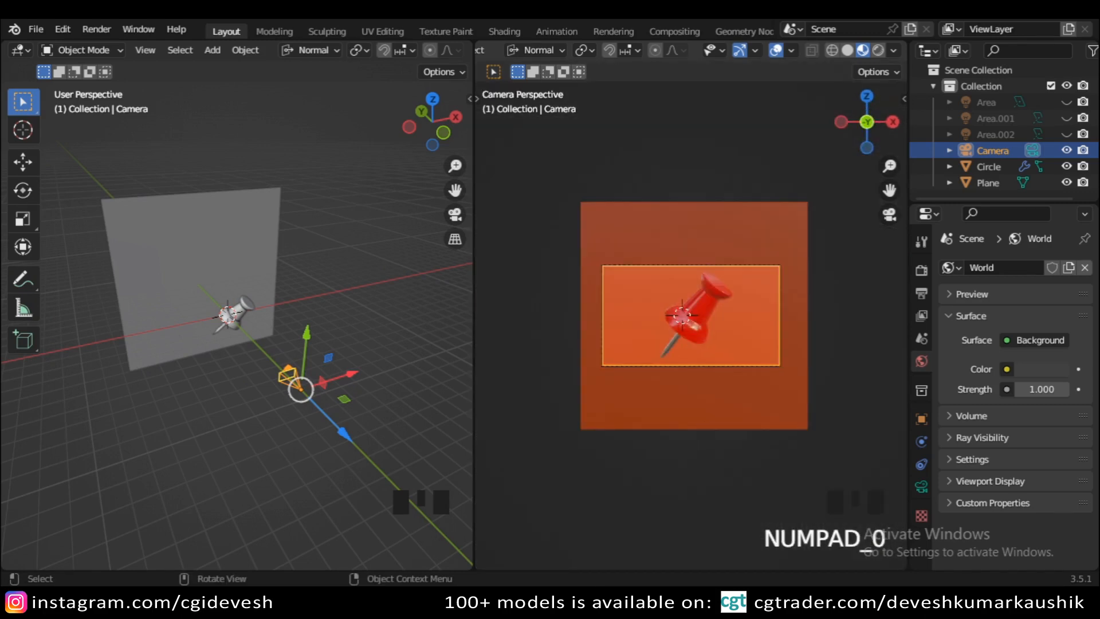
scroll(833, 388, "up", 4)
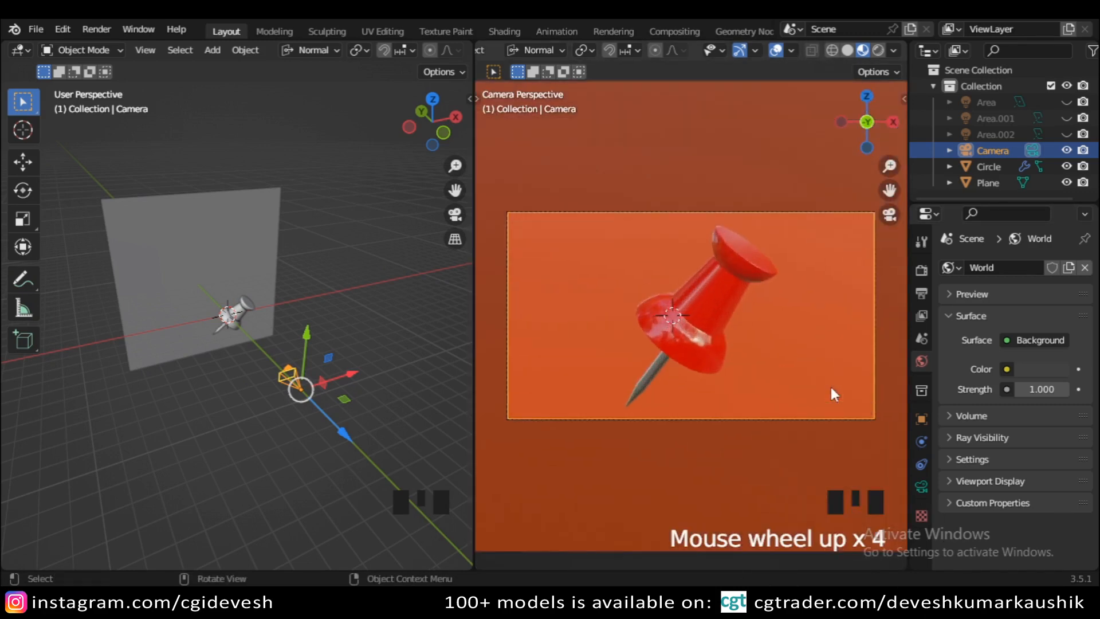
scroll(832, 389, "down", 5)
scroll(831, 390, "up", 6)
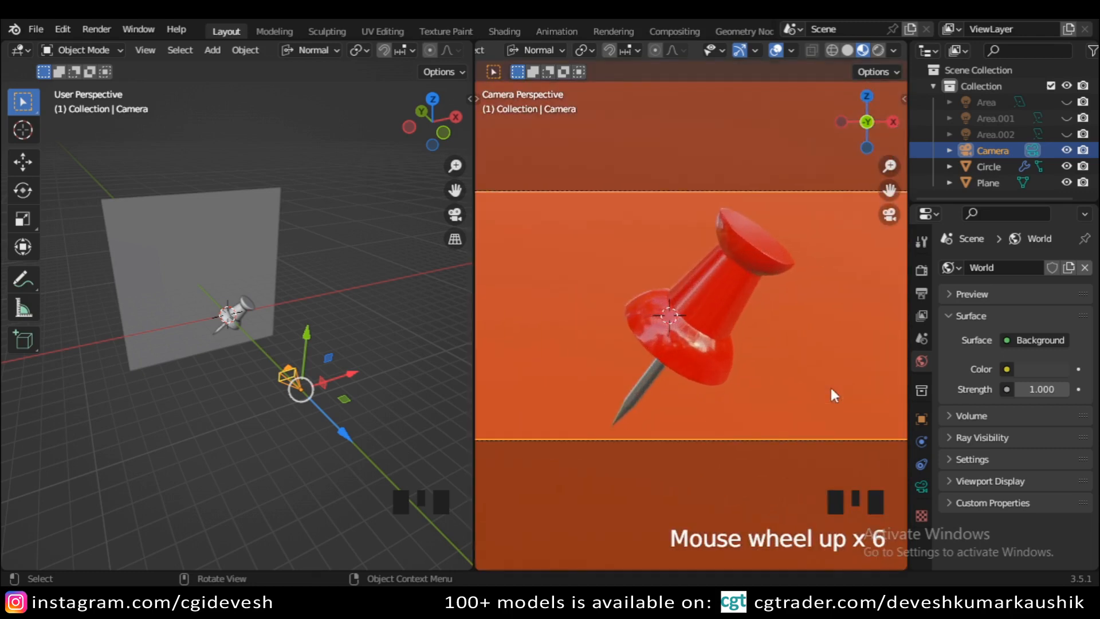
scroll(831, 390, "down", 1)
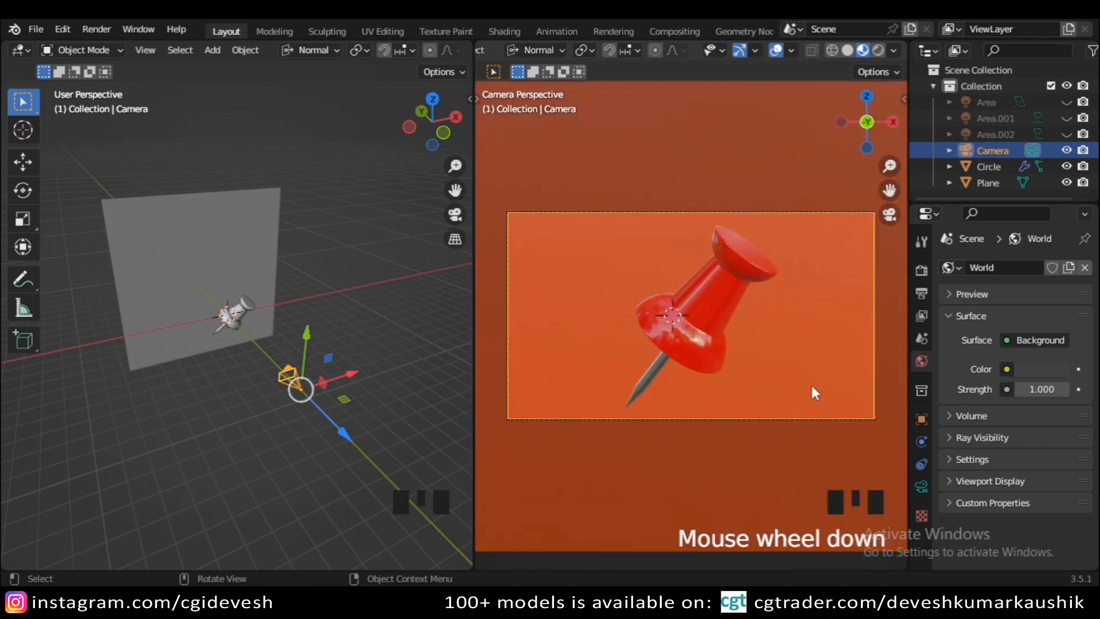
Choose Cycles as the render engine and switch the camera viewport to Rendered shading
left_click(921, 272)
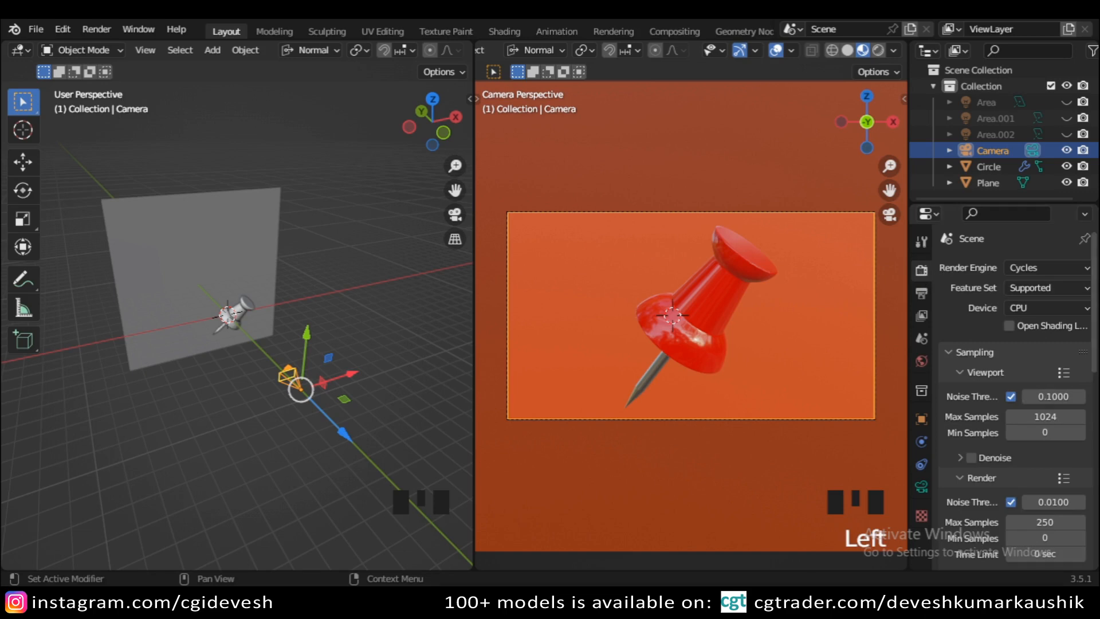
mouse_move(1093, 298)
left_mouse_down()
mouse_move(1094, 495)
mouse_move(1094, 293)
left_mouse_up()
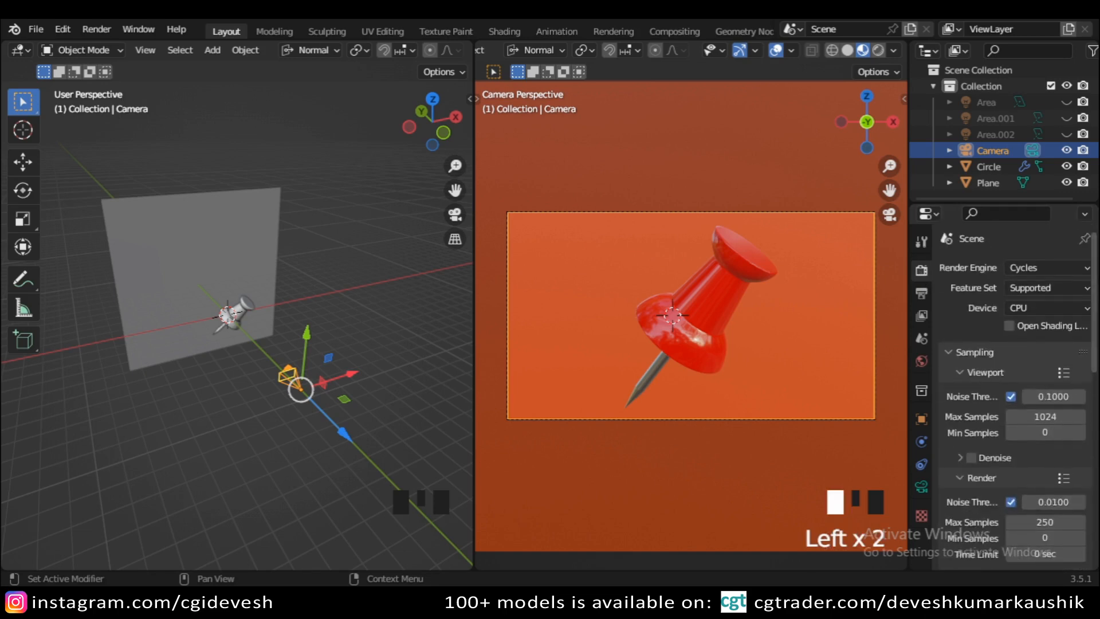
left_click(1055, 267)
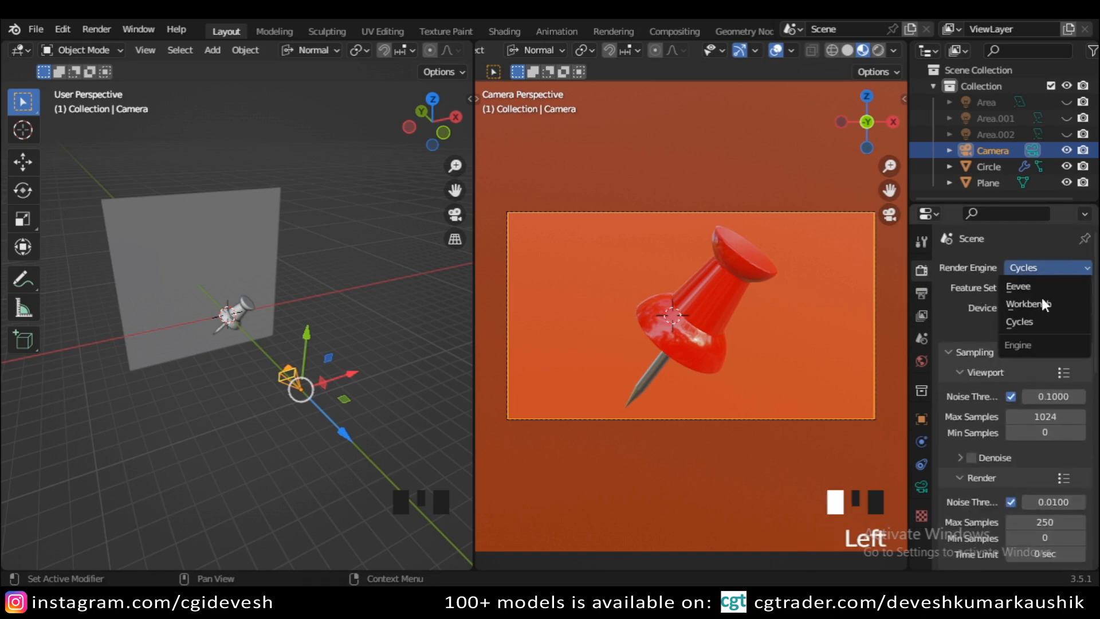
left_click(1036, 320)
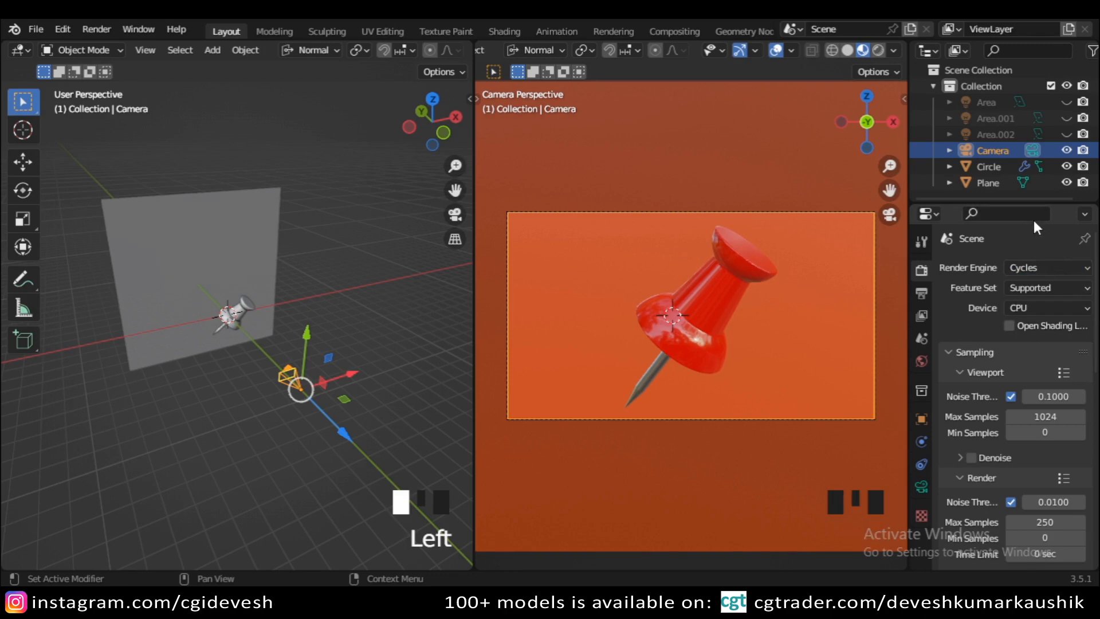
left_click(878, 51)
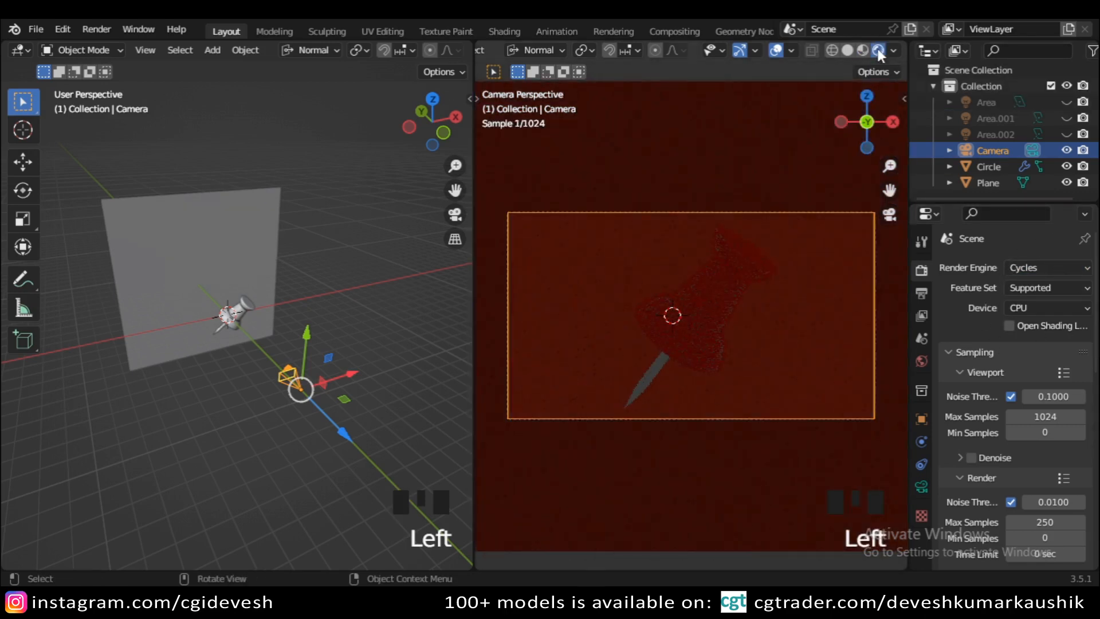
left_click(921, 361)
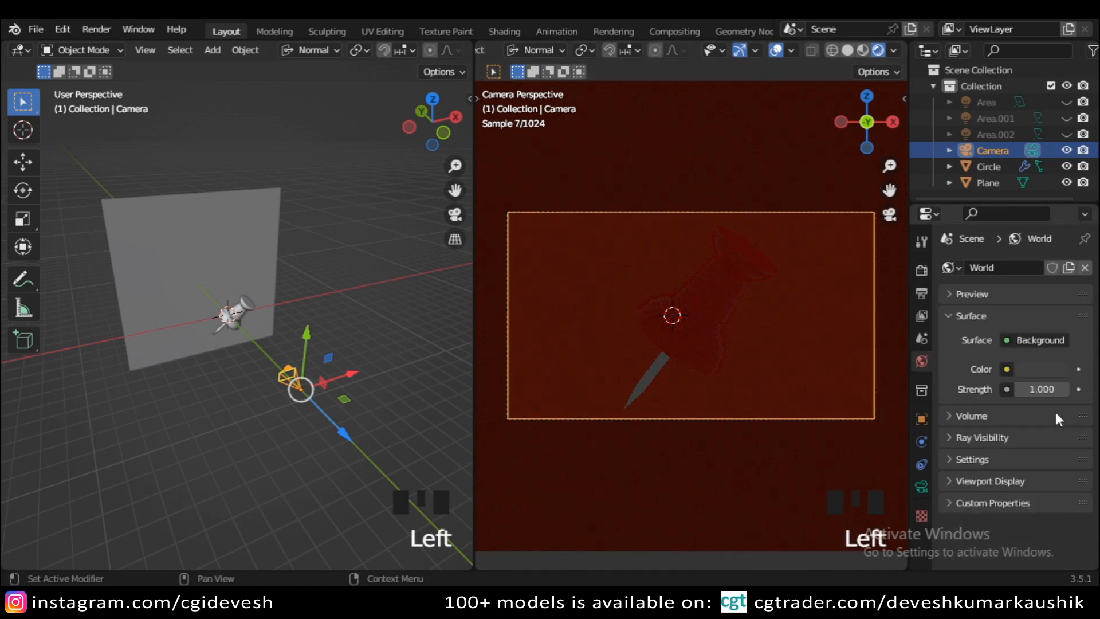
left_click(923, 267)
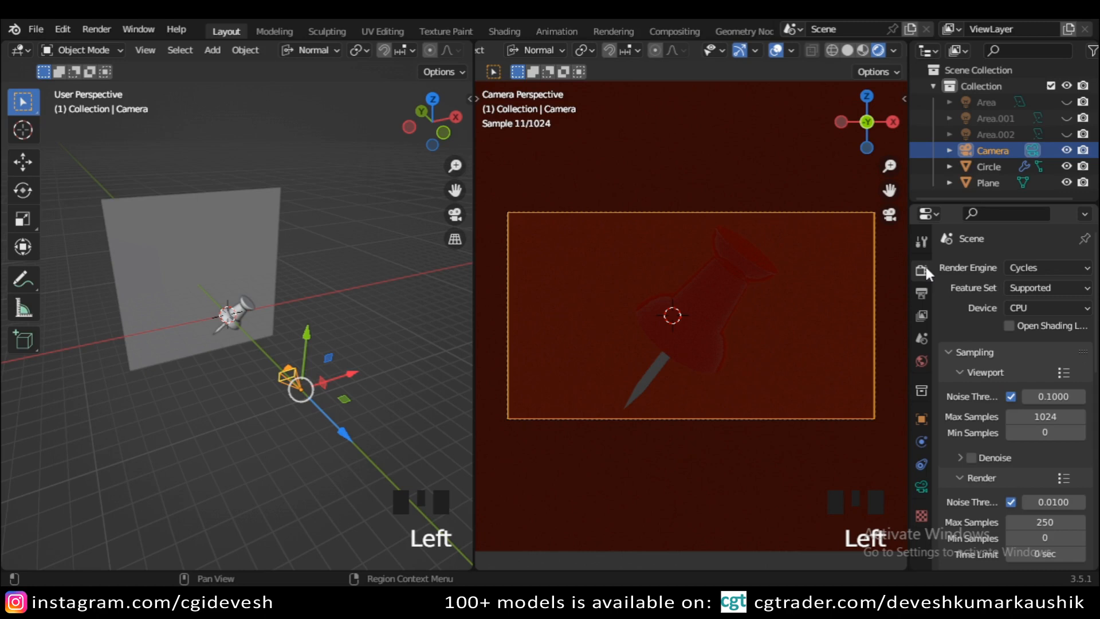
Unhide the light named Area and select it in the first viewport
middle_click_drag(430, 335, 94, 388)
scroll(236, 346, "up", 1)
middle_click_drag(236, 346, 273, 340)
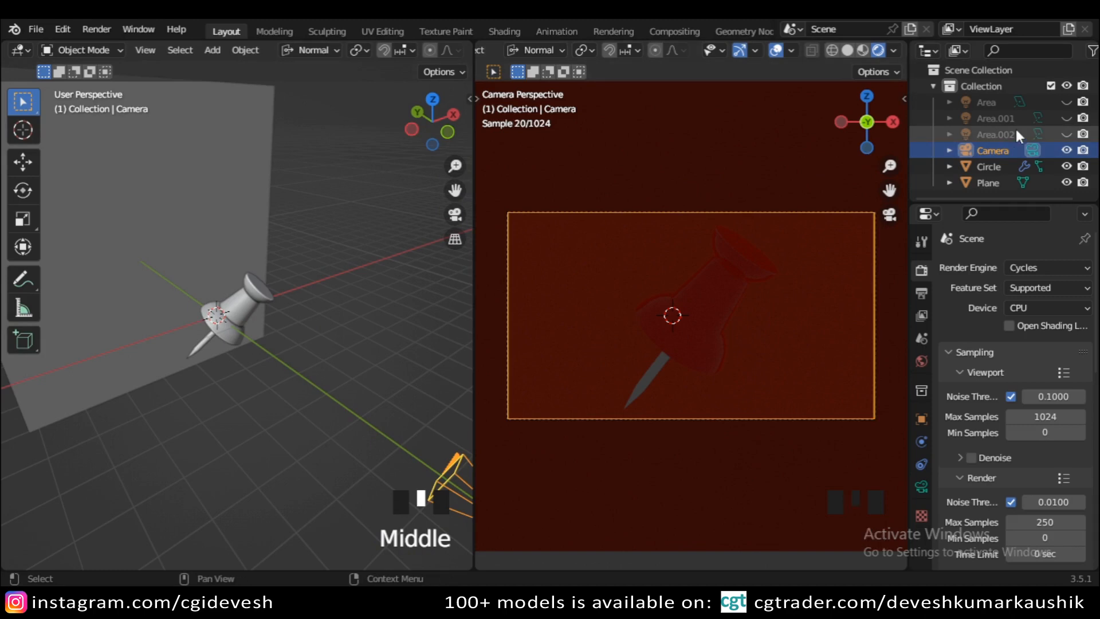
left_click(1066, 102)
left_click(128, 285)
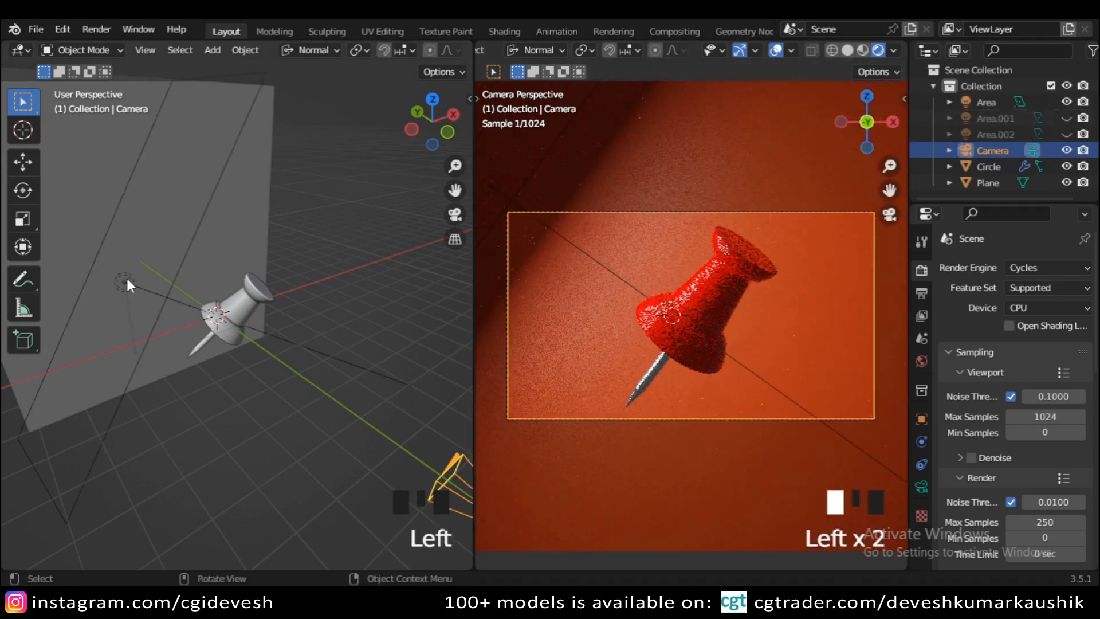
Select the Area light and examine its power, shape, size and beam spread settings
left_click(125, 282)
left_click(921, 487)
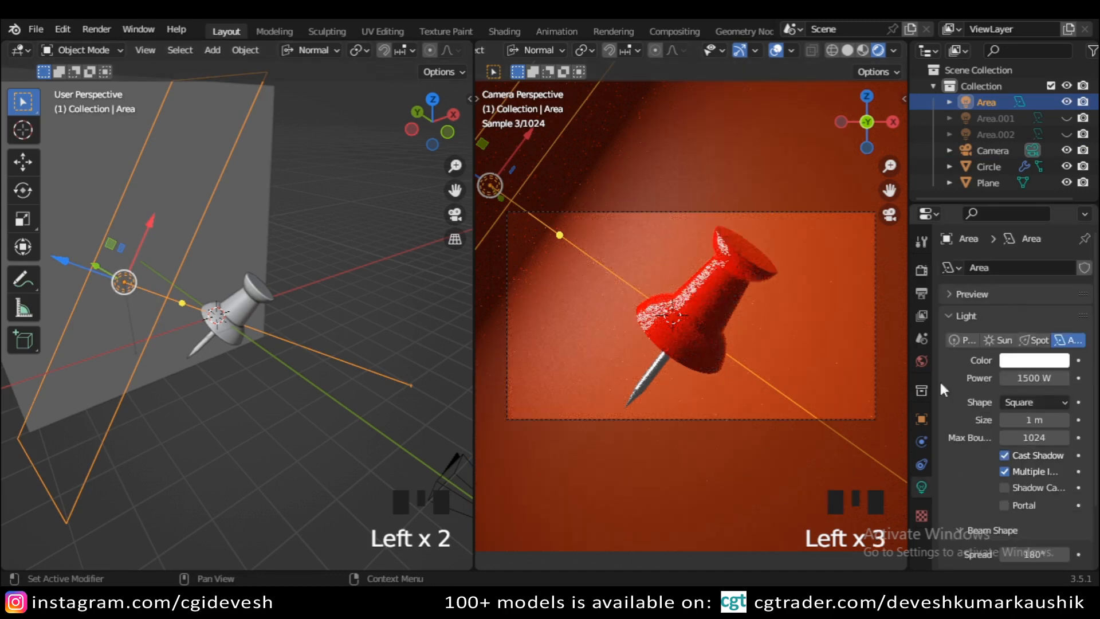
scroll(1049, 295, "down", 1)
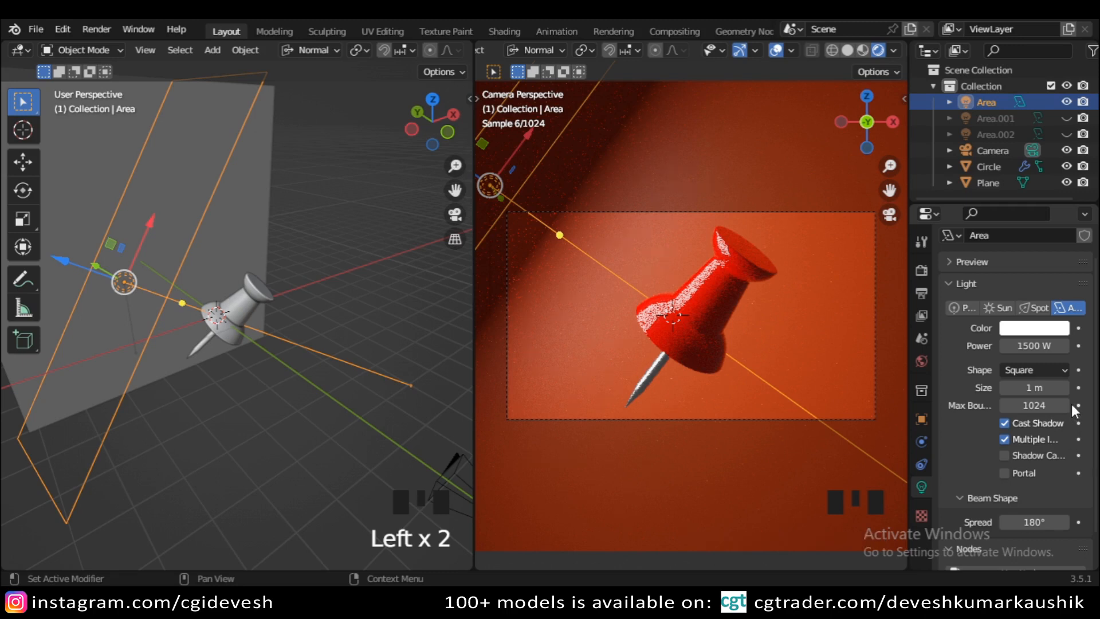
scroll(1072, 403, "up", 1)
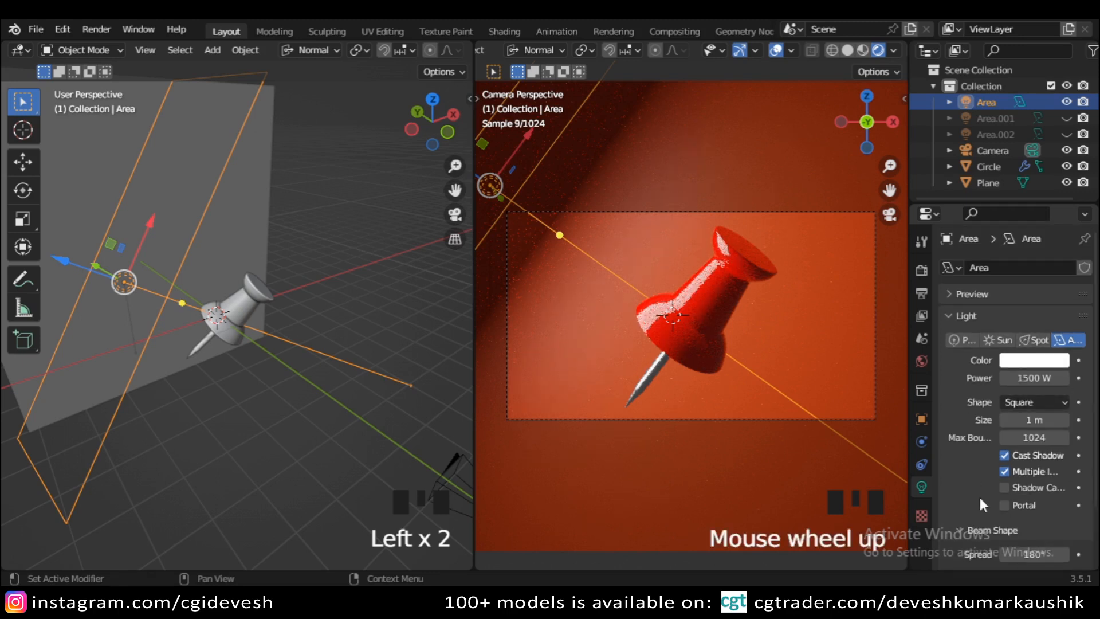
scroll(990, 510, "down", 1)
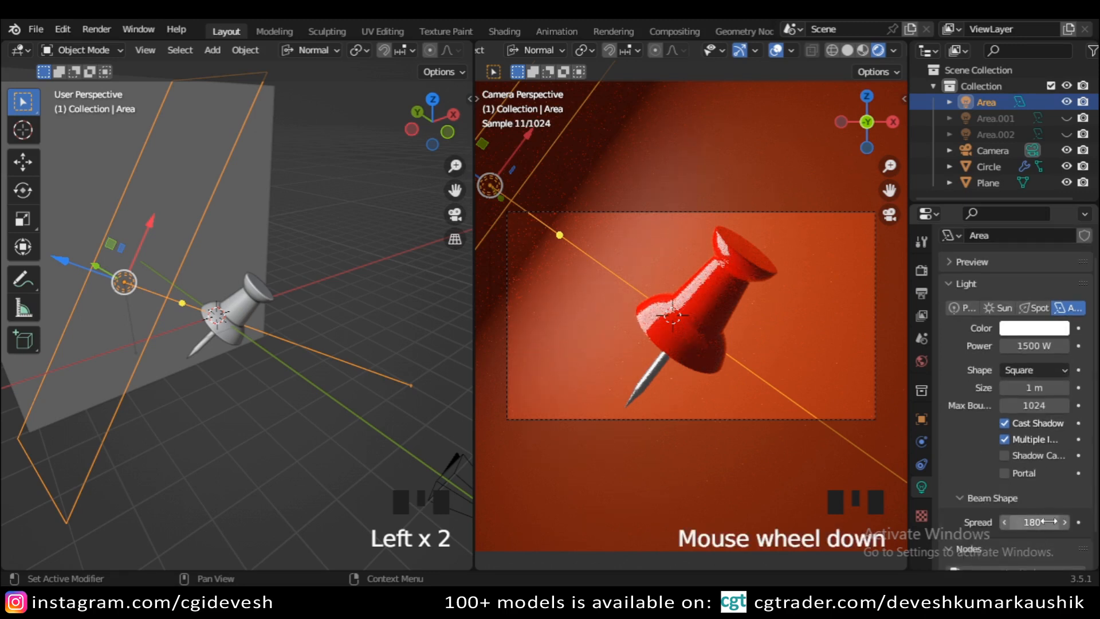
scroll(1041, 435, "up", 1)
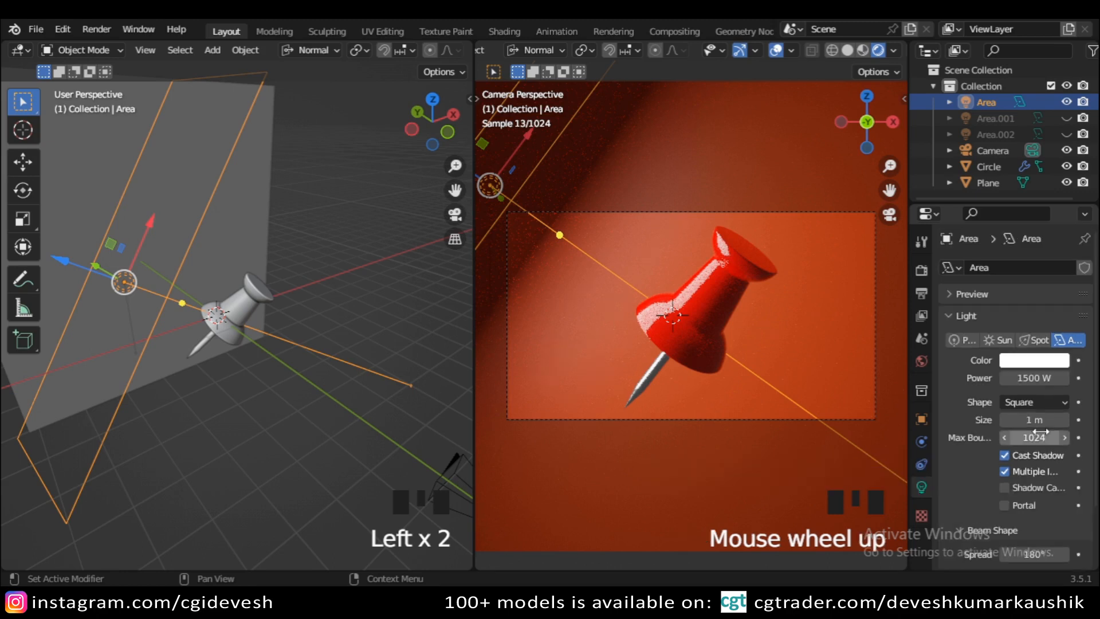
scroll(1042, 434, "down", 1)
scroll(1041, 431, "up", 1)
scroll(1040, 430, "down", 1)
scroll(1040, 429, "down", 1)
scroll(1040, 428, "up", 1)
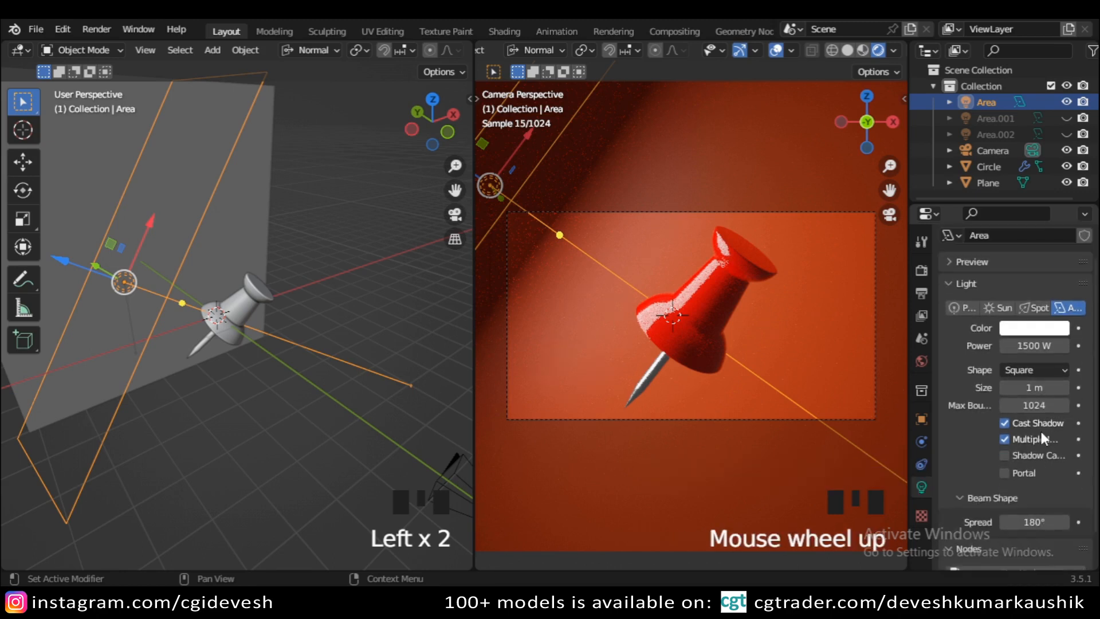
scroll(85, 344, "down", 2)
scroll(84, 342, "down", 2)
middle_click_drag(37, 384, 439, 406)
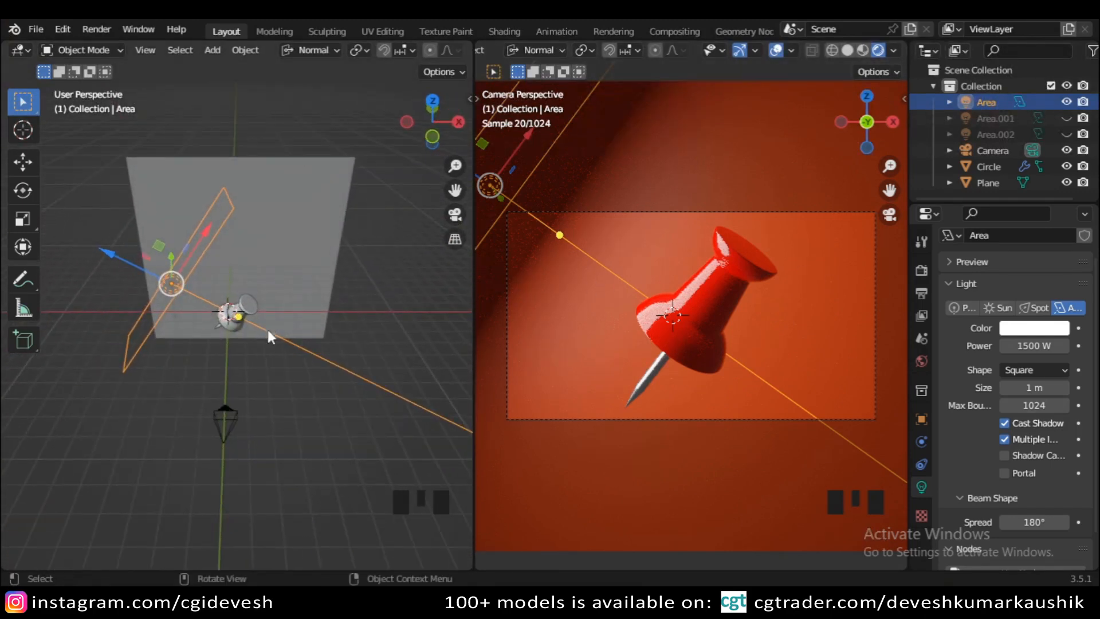
middle_click_drag(268, 332, 277, 405)
key("g")
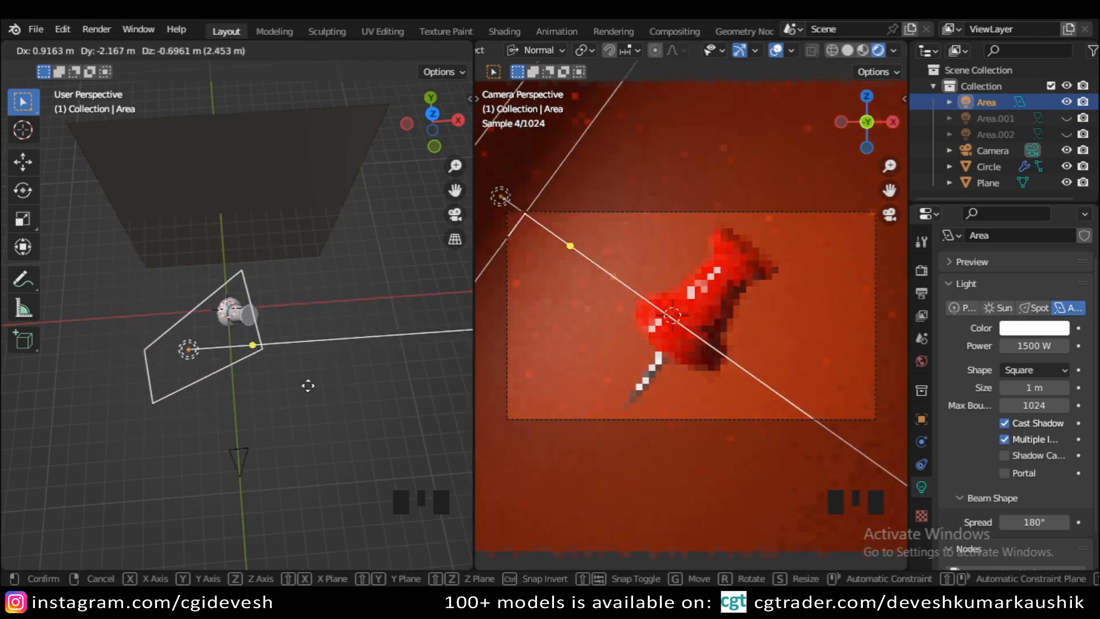
left_click(302, 337)
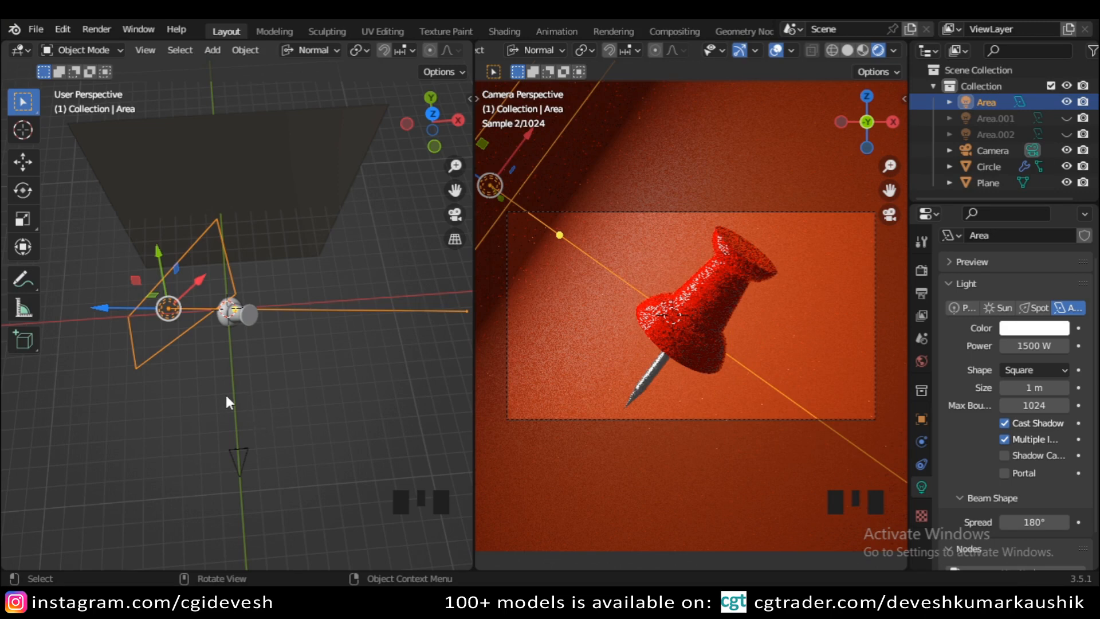
middle_click_drag(229, 401, 620, 195)
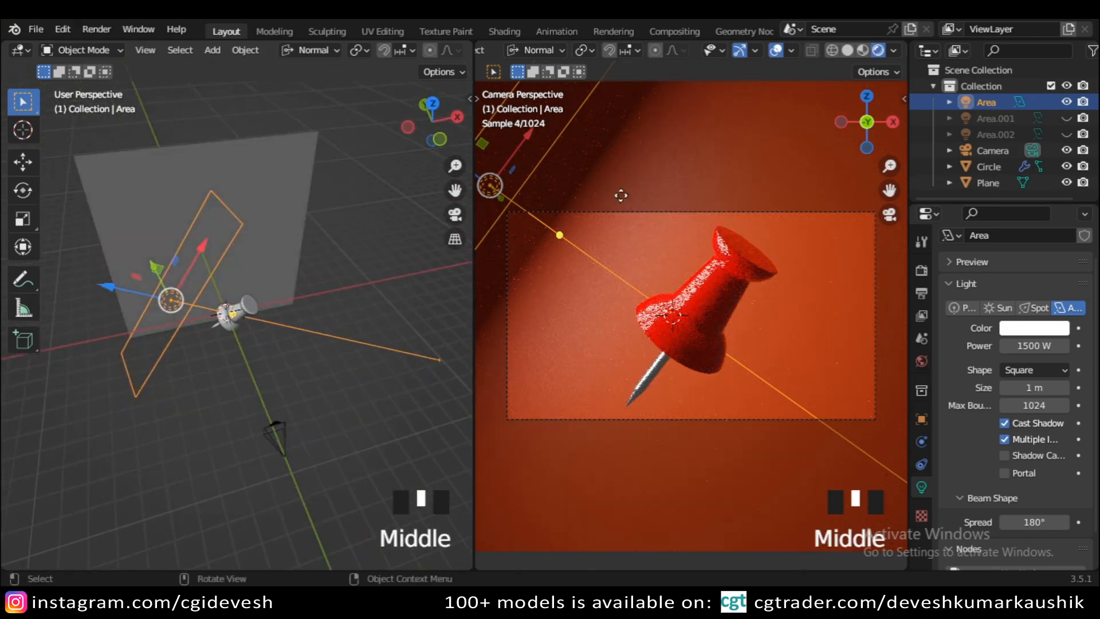
Hide the Area light, unhide Area.001 and select it beside the push pin to view its placement
left_click(1066, 102)
left_click(1066, 118)
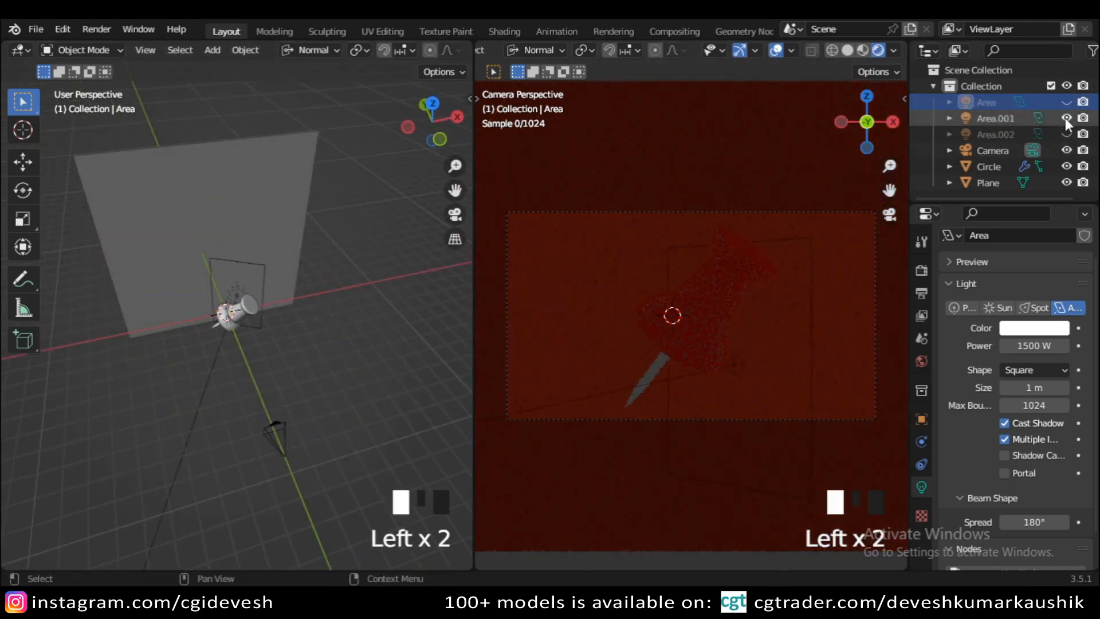
left_click(237, 285)
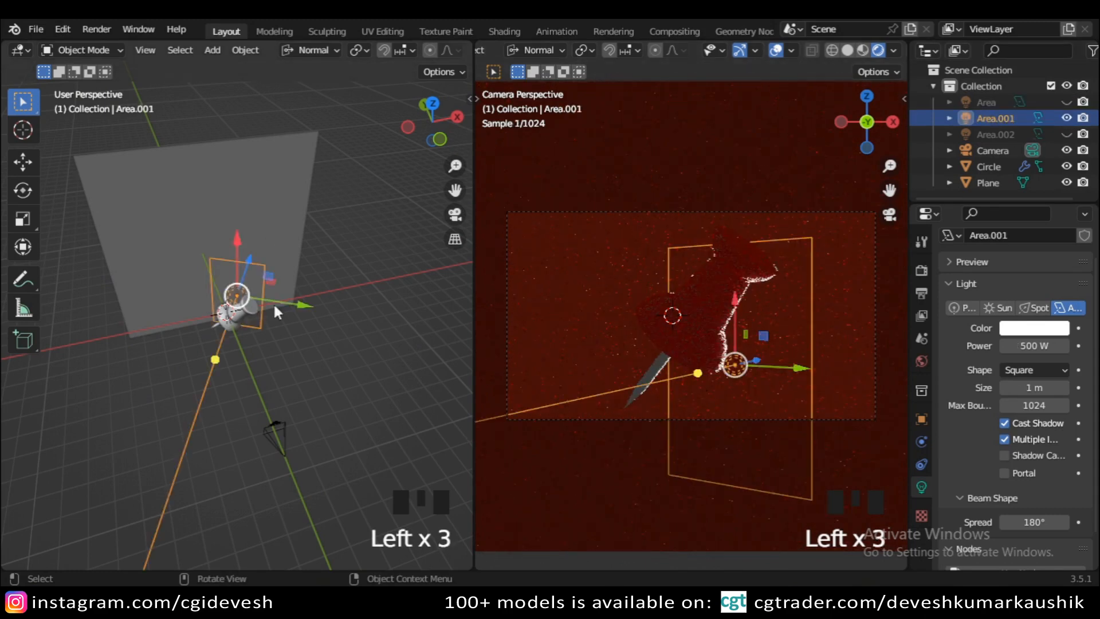
middle_click_drag(274, 308, 302, 305)
scroll(301, 305, "up", 4)
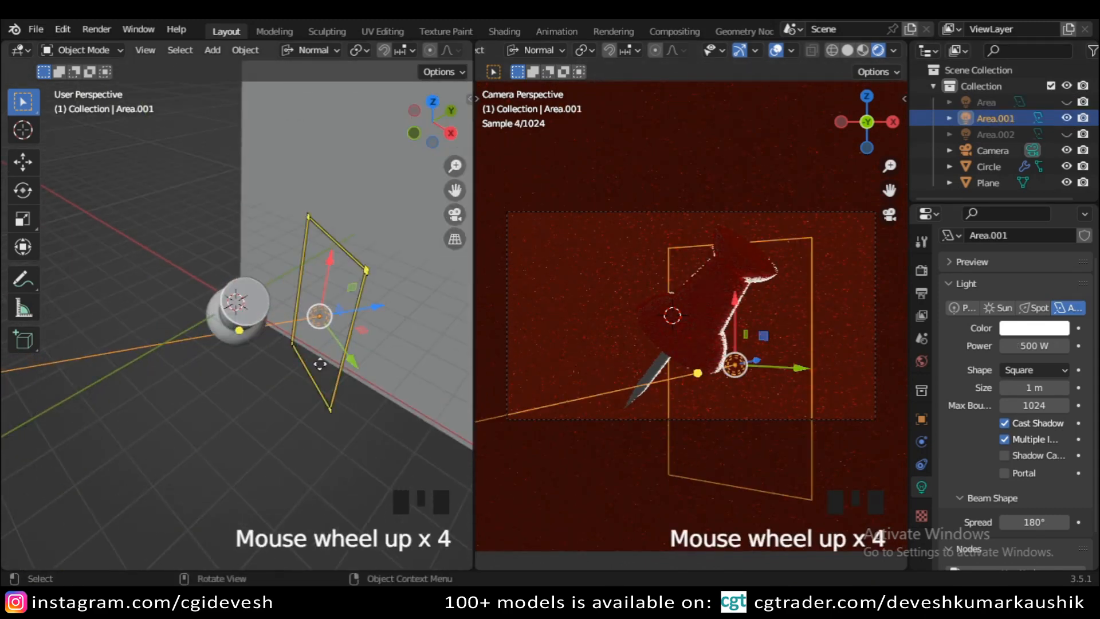
middle_click_drag(320, 364, 424, 390)
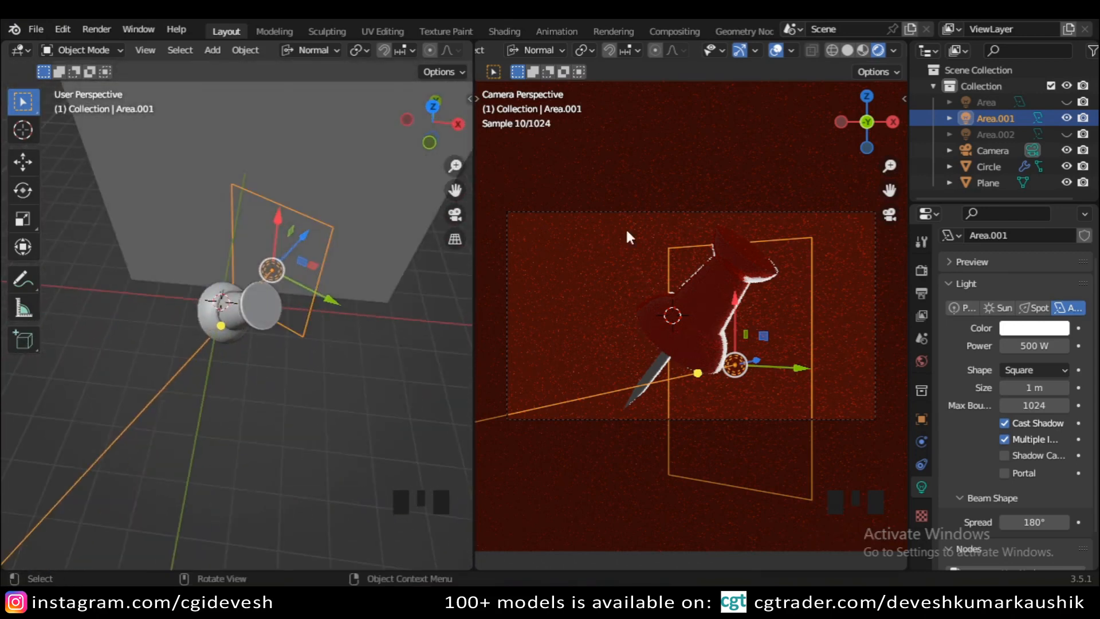
left_click(739, 49)
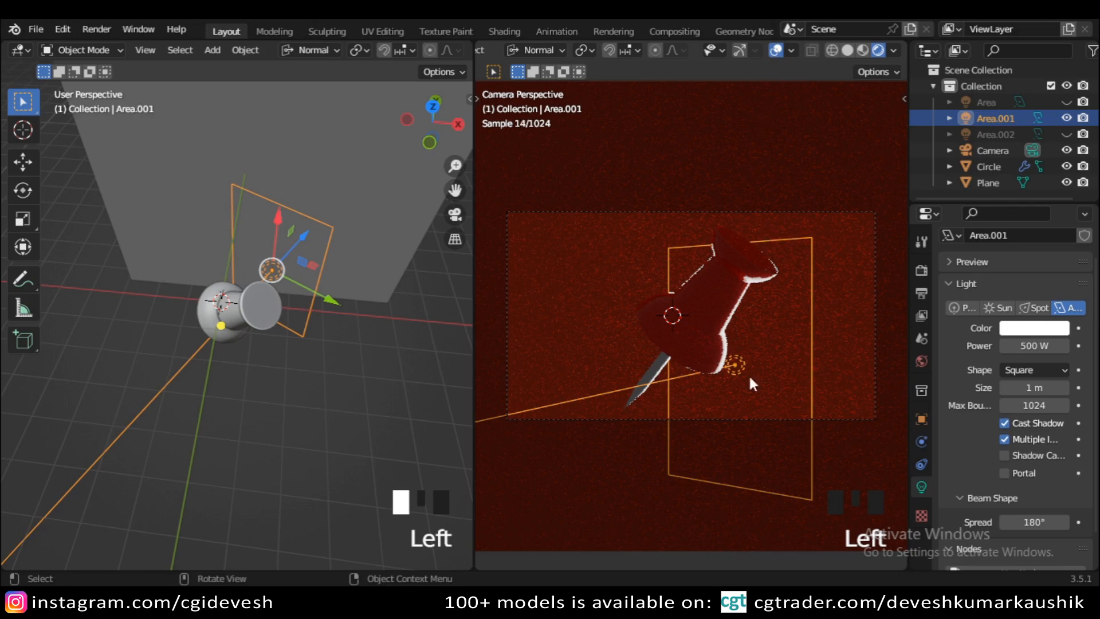
left_click(740, 50)
Hide Area.001, unhide the Area.002 light and select it between the push pin and the backdrop
left_click(1066, 118)
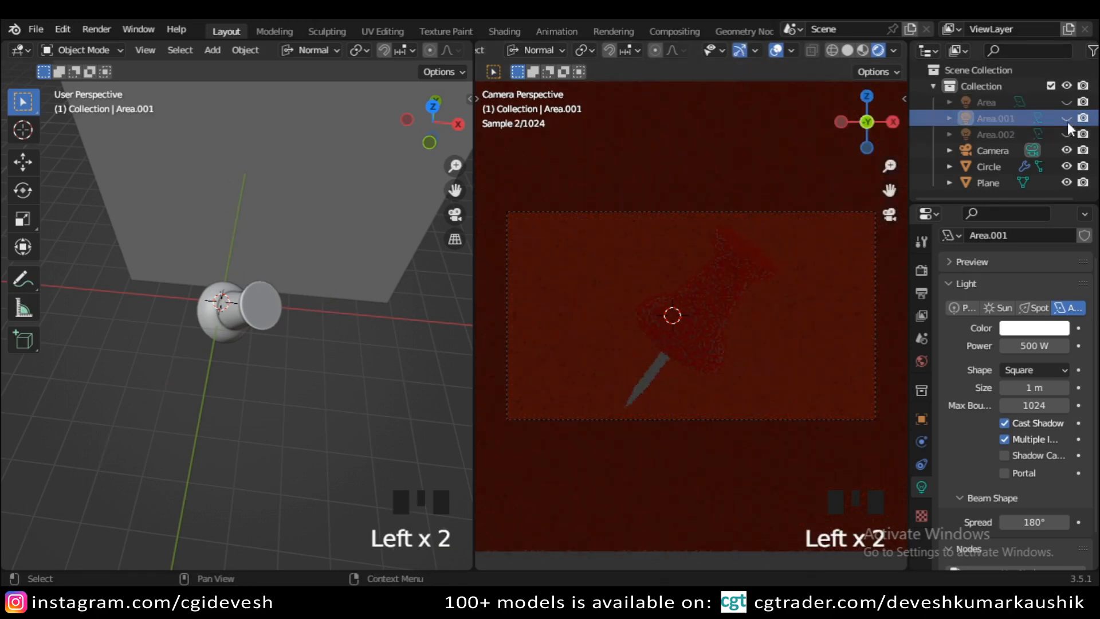
left_click(1067, 134)
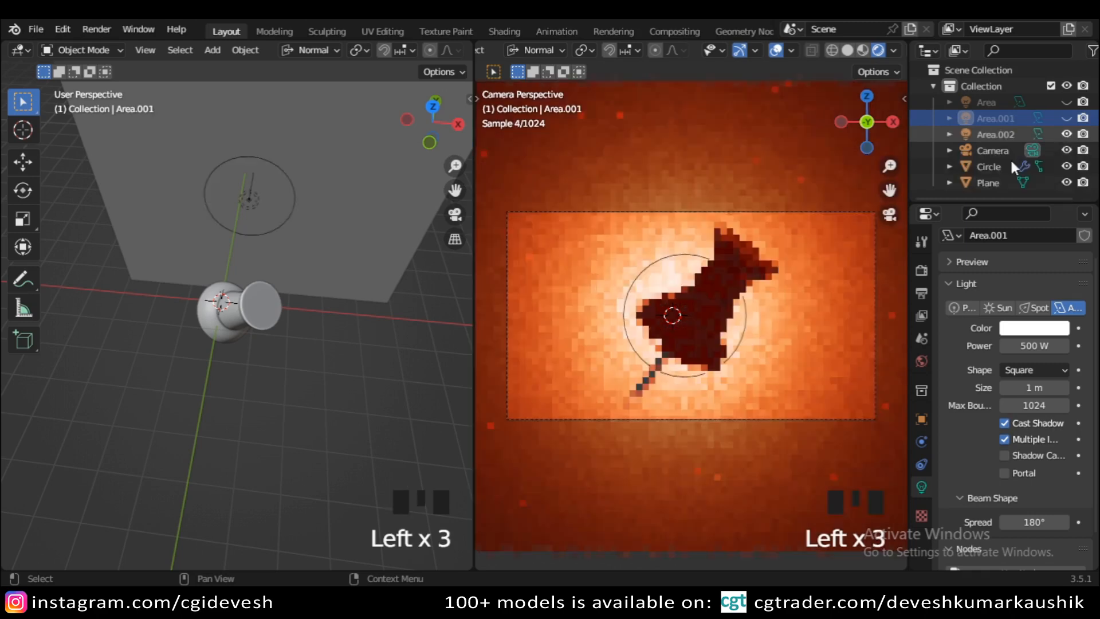
left_click(246, 197)
scroll(246, 201, "down", 4)
middle_click_drag(179, 279, 279, 255)
key("KP_Decimal")
scroll(304, 232, "down", 6)
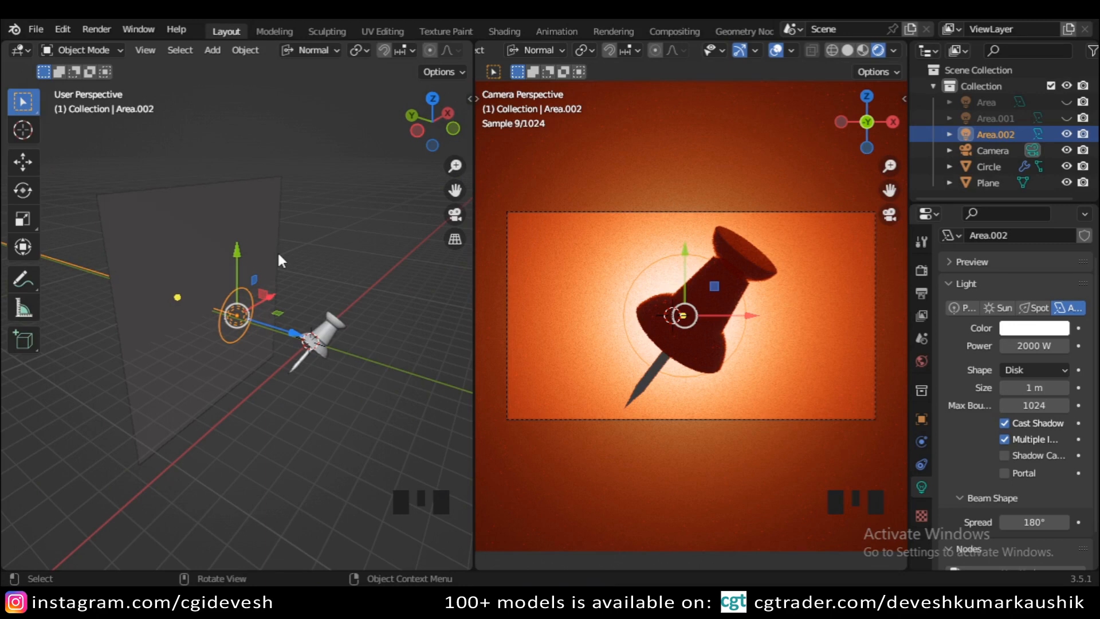
scroll(333, 312, "up", 2)
middle_click_drag(333, 312, 295, 321)
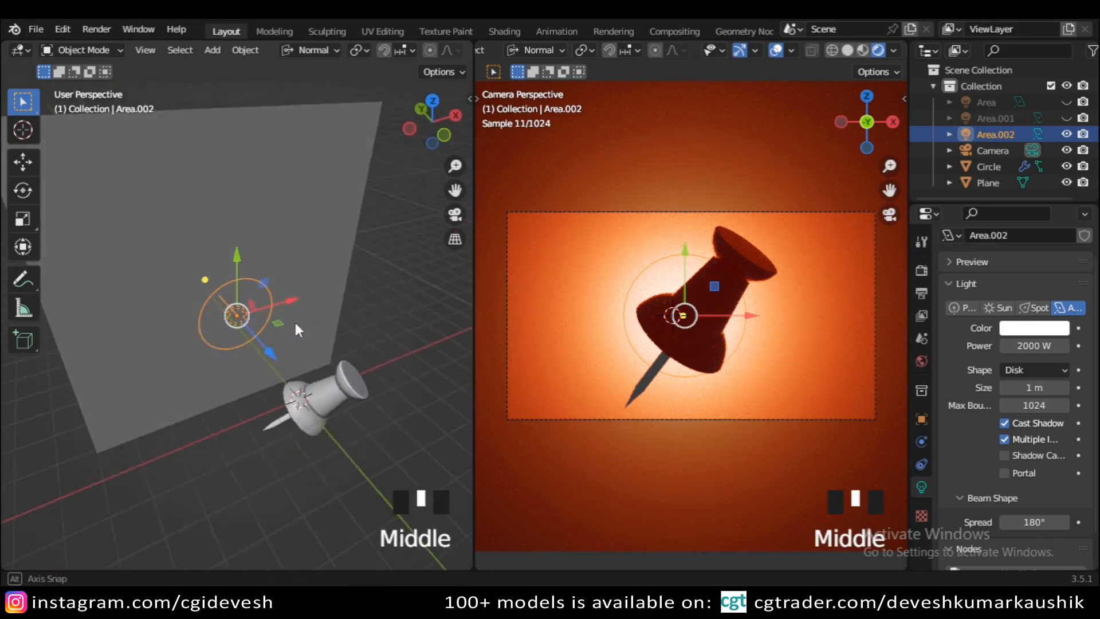
scroll(313, 322, "up", 3)
Try the Square shape on the Area.002 light and return it to Disk
left_click(1043, 368)
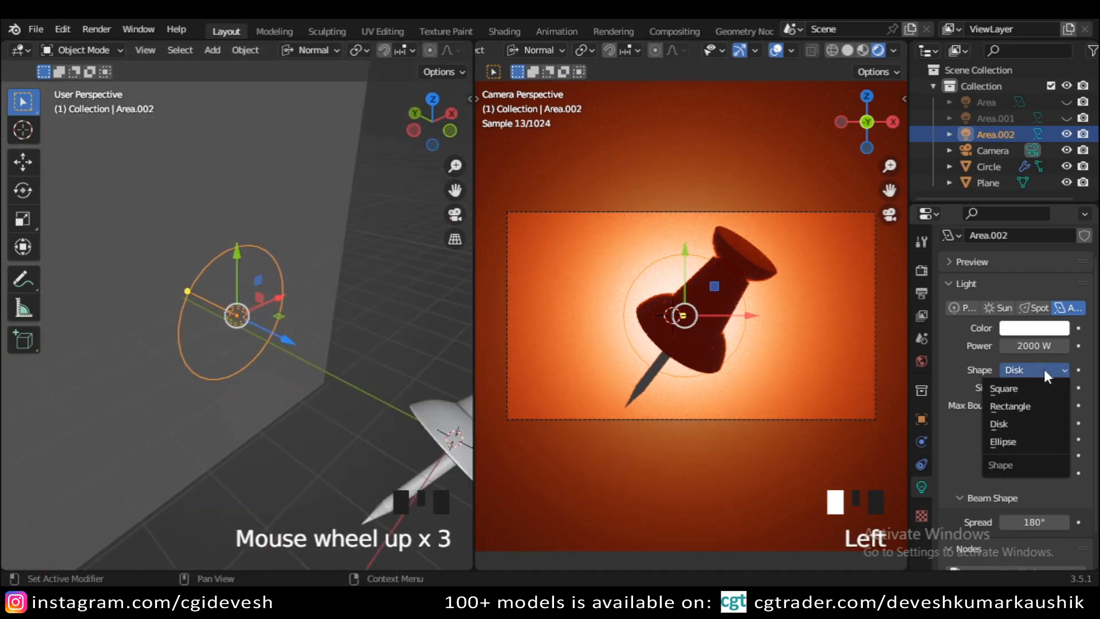
left_click(1032, 387)
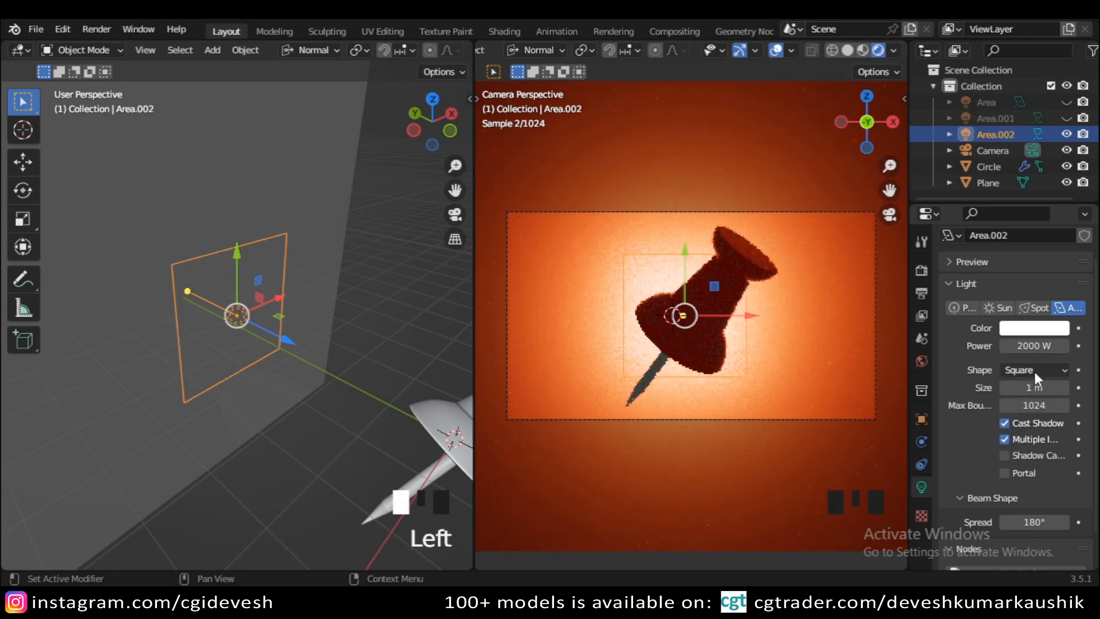
left_click(1034, 369)
left_click(1031, 422)
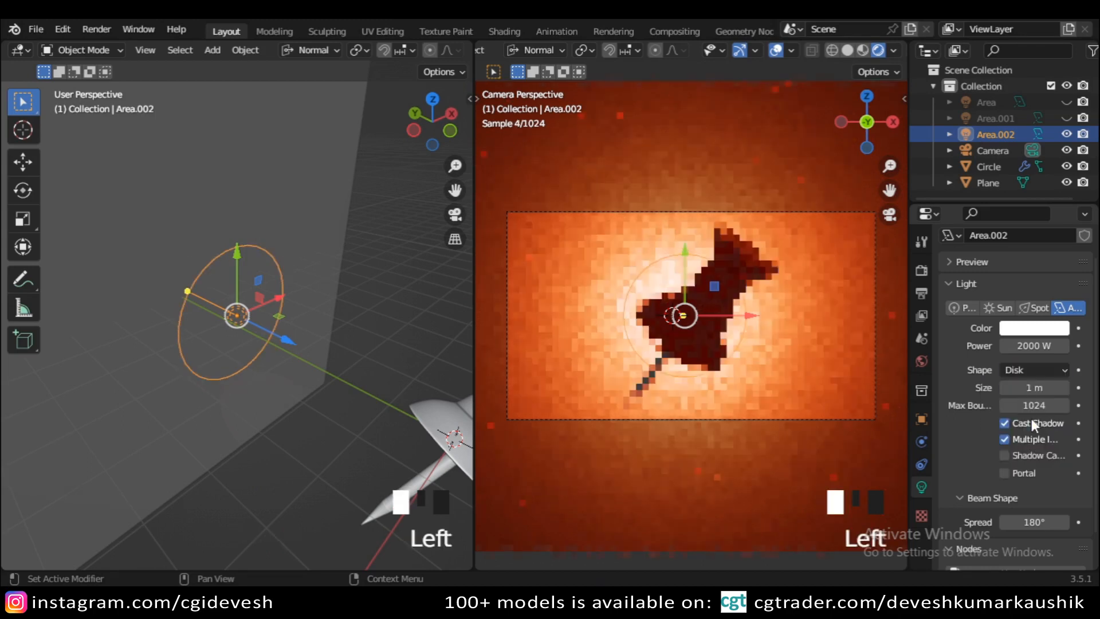
Toggle the Area.001 and Area lights to compare their effect, and leave all three area lights hidden
scroll(339, 328, "down", 7)
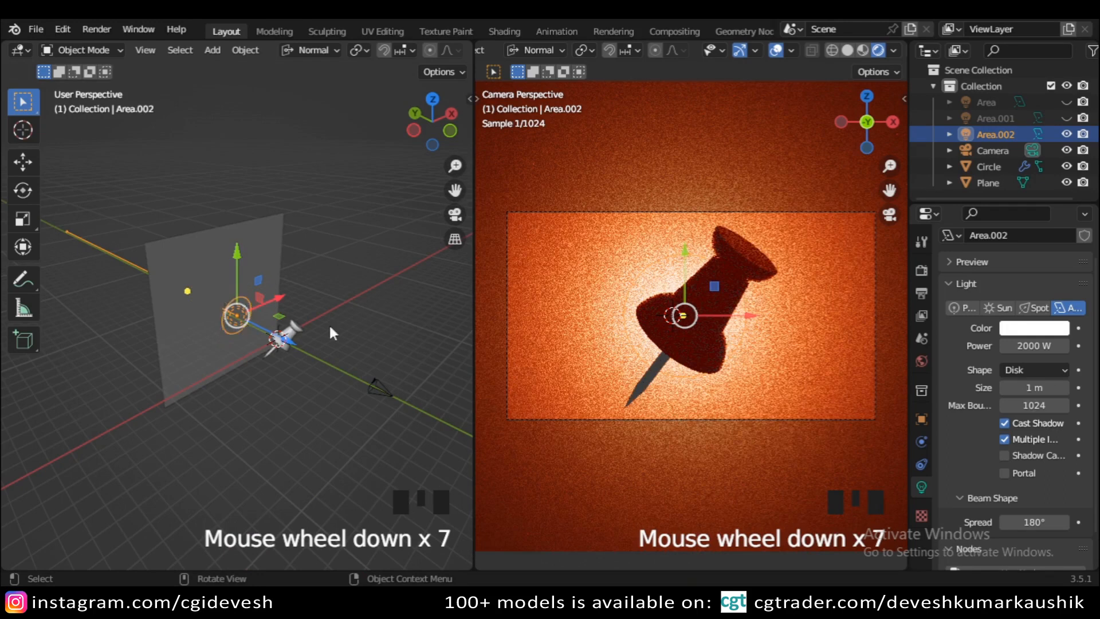
middle_click_drag(337, 330, 250, 344)
scroll(250, 345, "up", 2)
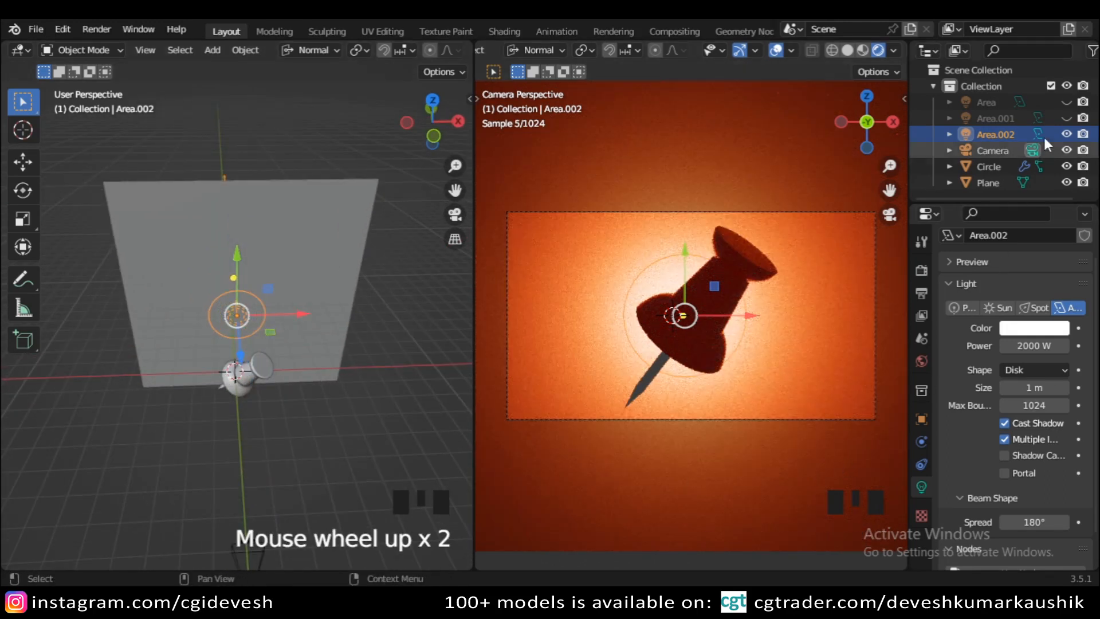
left_click(1066, 117)
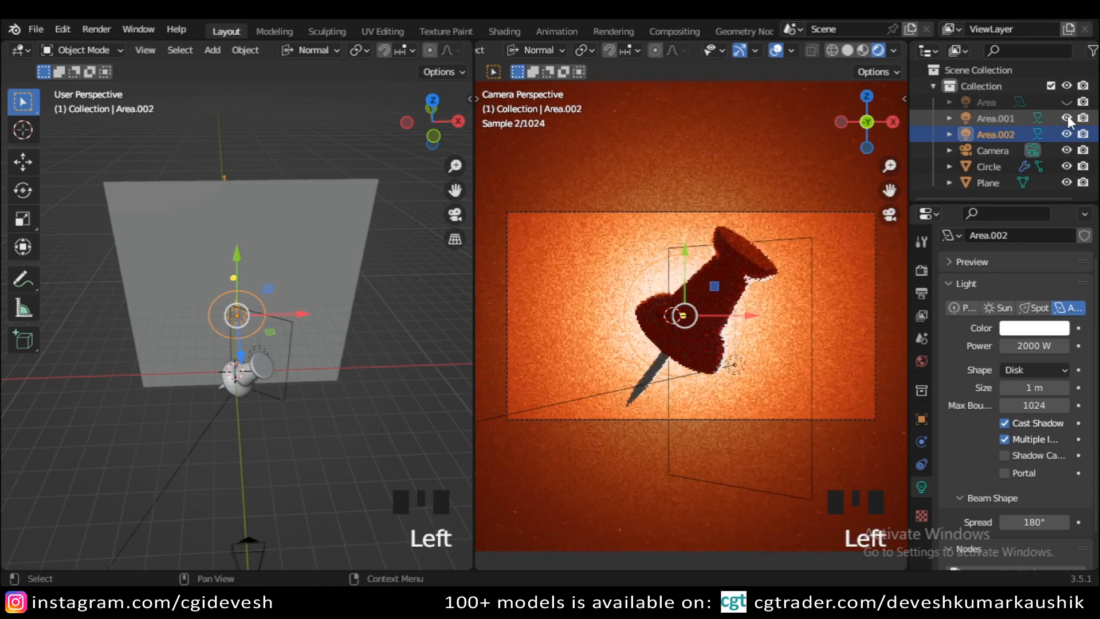
left_click(1067, 117)
left_click(1066, 117)
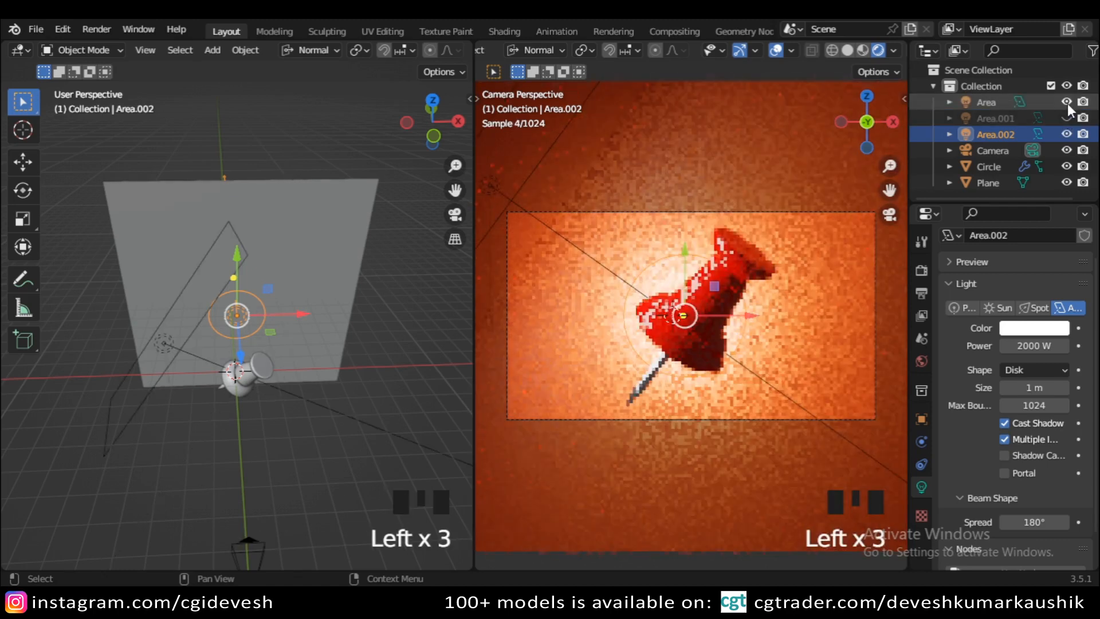
left_click(1066, 118)
left_click(1067, 134)
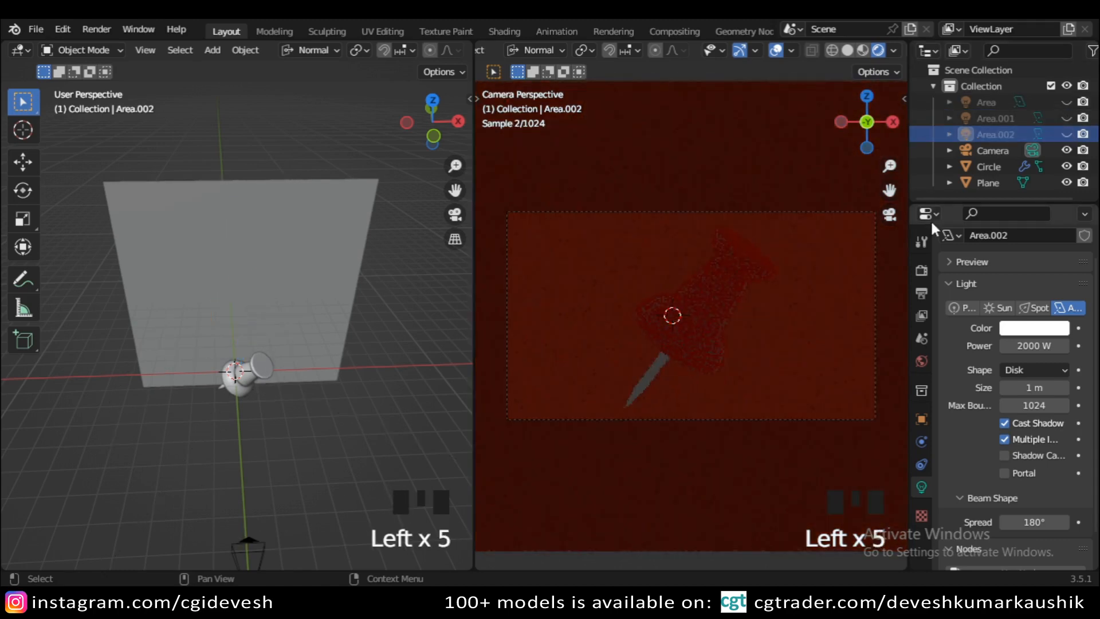
Switch to the Modeling workspace with Solid shading and turn on the viewport gizmos and overlays
left_click(273, 31)
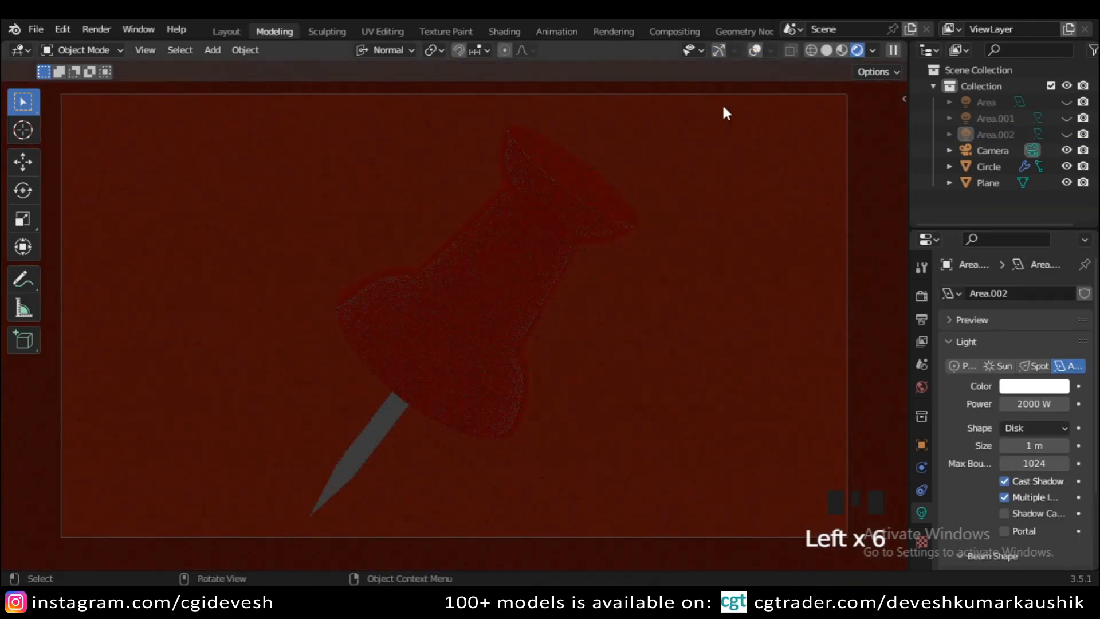
left_click(826, 50)
scroll(600, 263, "down", 2)
mouse_move(599, 264)
middle_mouse_down()
mouse_move(451, 359)
mouse_move(768, 60)
middle_mouse_up()
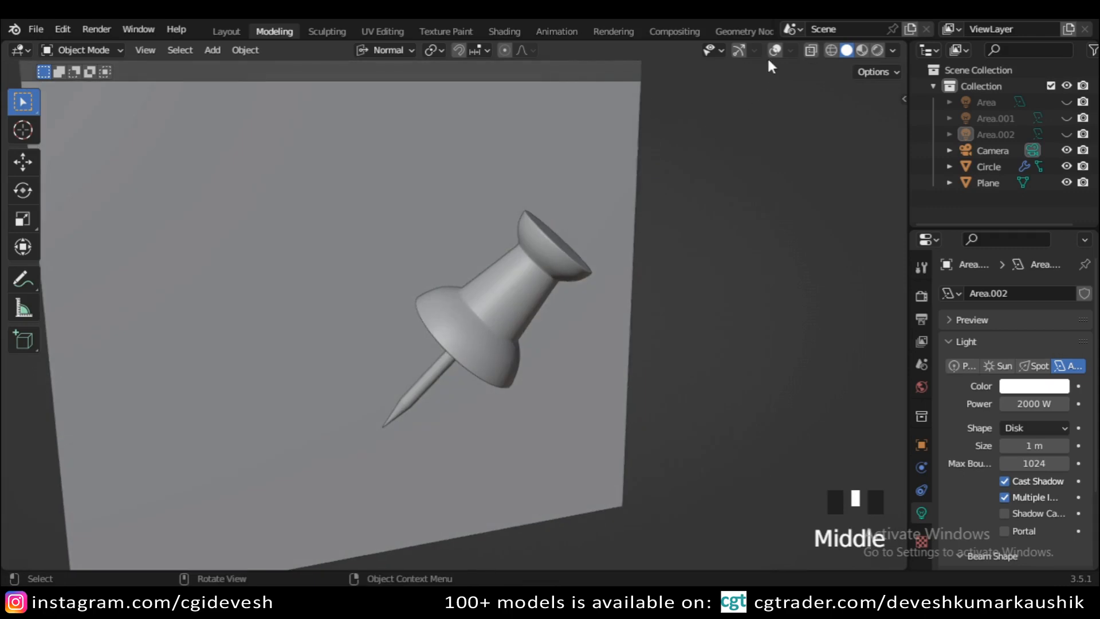
left_click(740, 50)
left_click(774, 50)
scroll(614, 222, "down", 6)
middle_click_drag(613, 222, 447, 401)
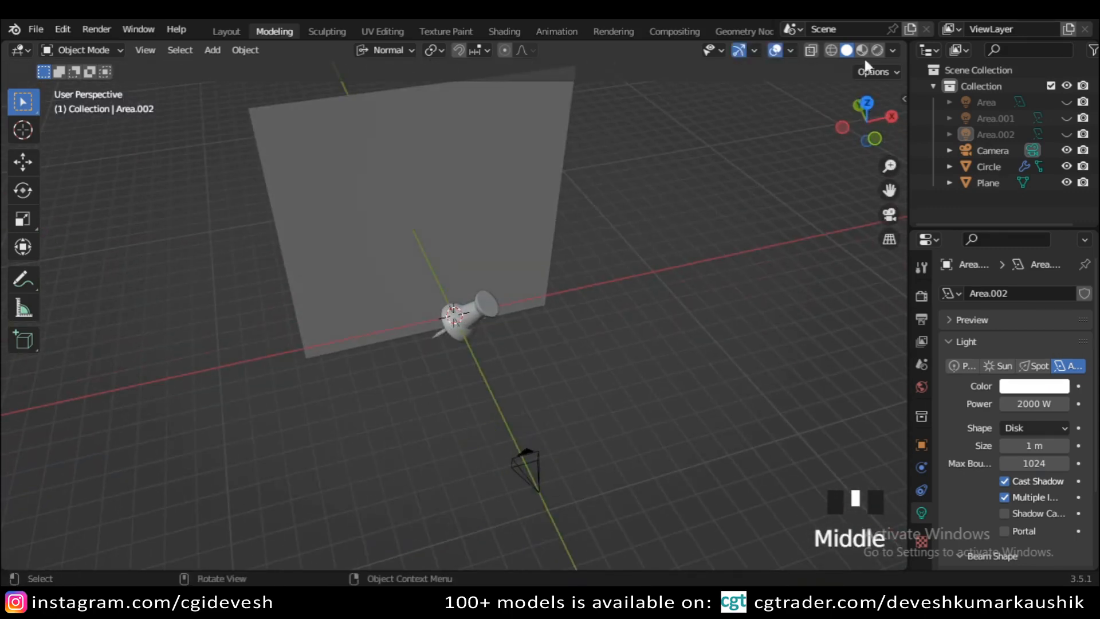
Check the push pin and backdrop materials in Material Preview and return to Solid shading
left_click(863, 50)
mouse_move(246, 374)
middle_mouse_down()
mouse_move(609, 370)
mouse_move(882, 338)
mouse_move(120, 312)
middle_mouse_up()
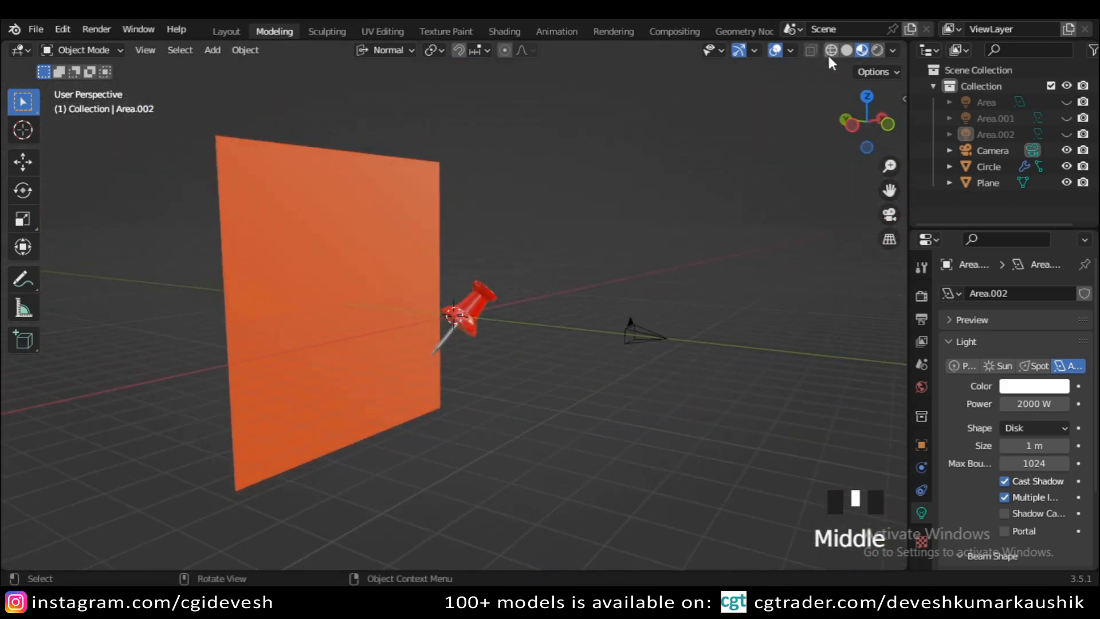
left_click(847, 50)
mouse_move(834, 107)
middle_mouse_down()
mouse_move(674, 250)
mouse_move(648, 260)
middle_mouse_up()
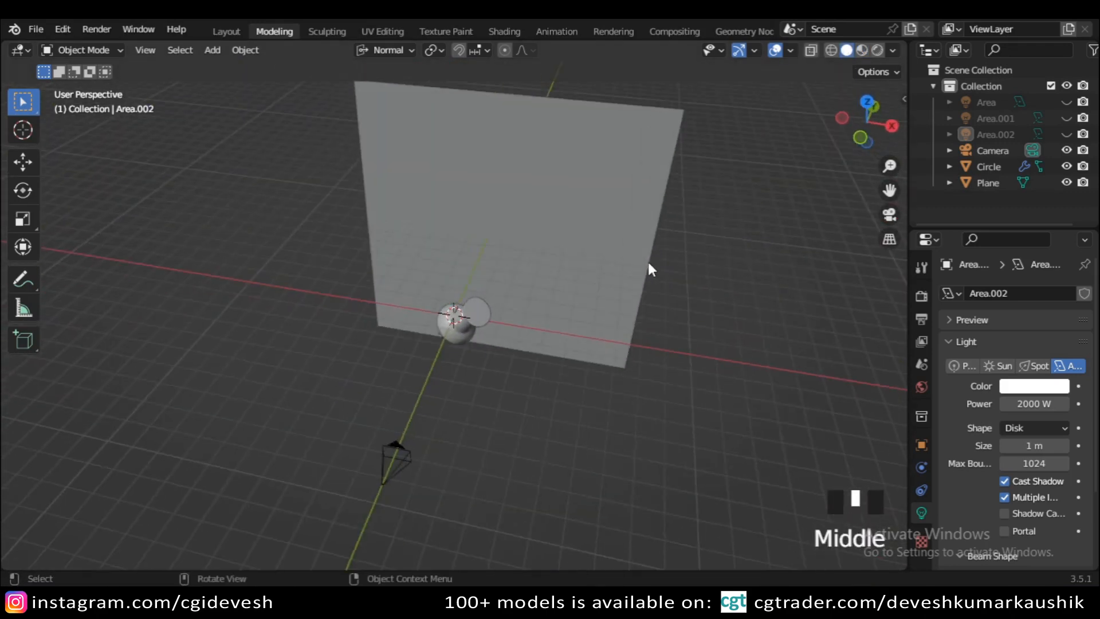
Look through the camera in Rendered shading and unhide the Area.001 light
key("KP_0")
scroll(648, 262, "up", 6)
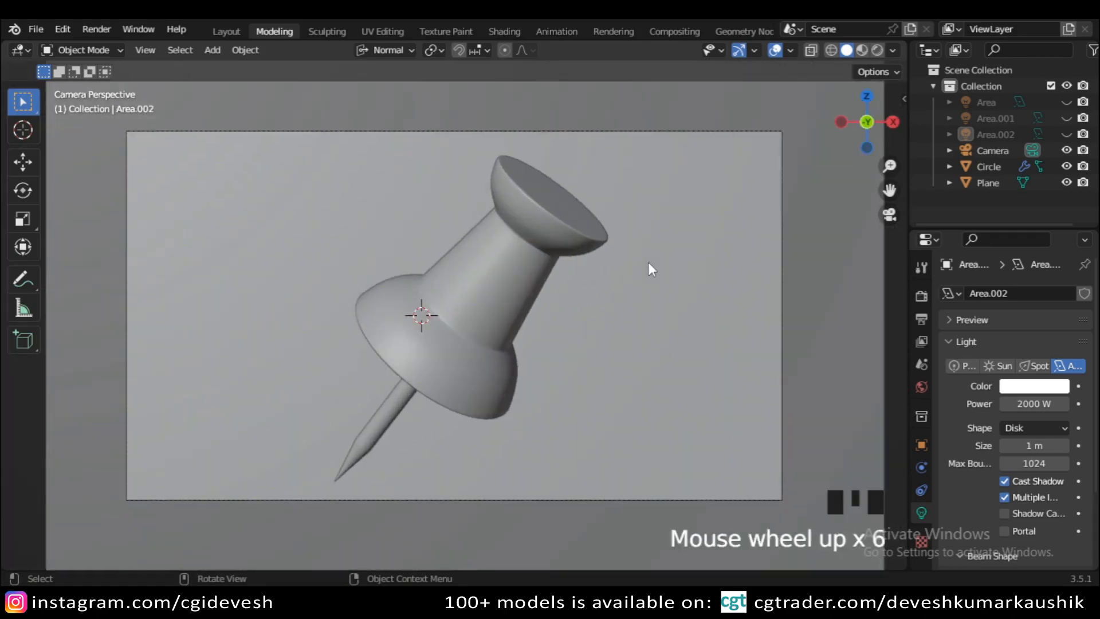
left_click(878, 49)
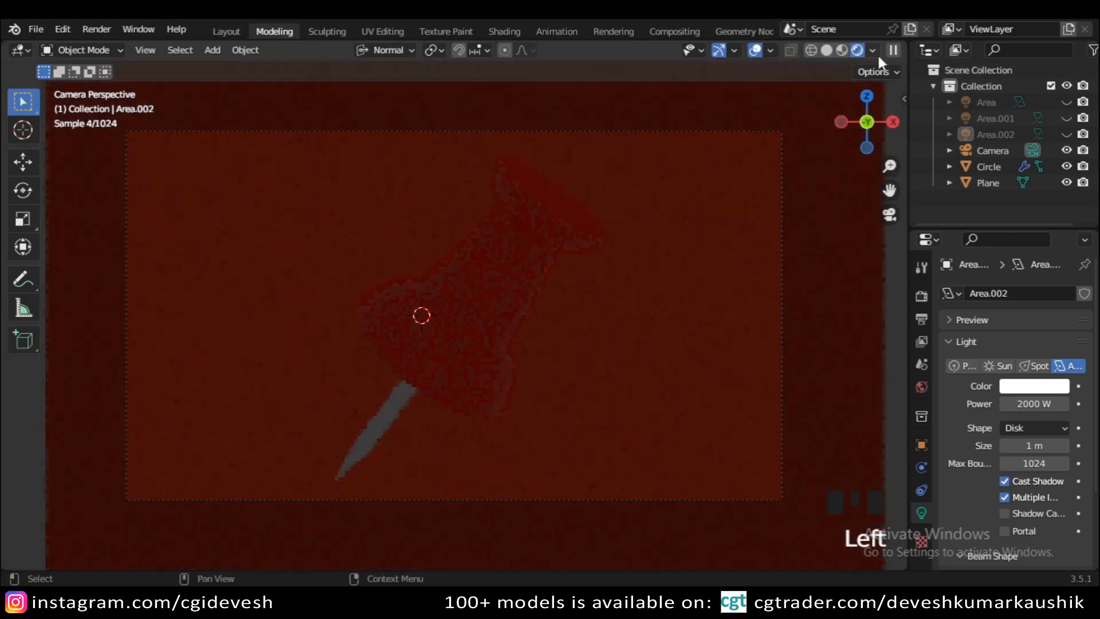
left_click(1068, 118)
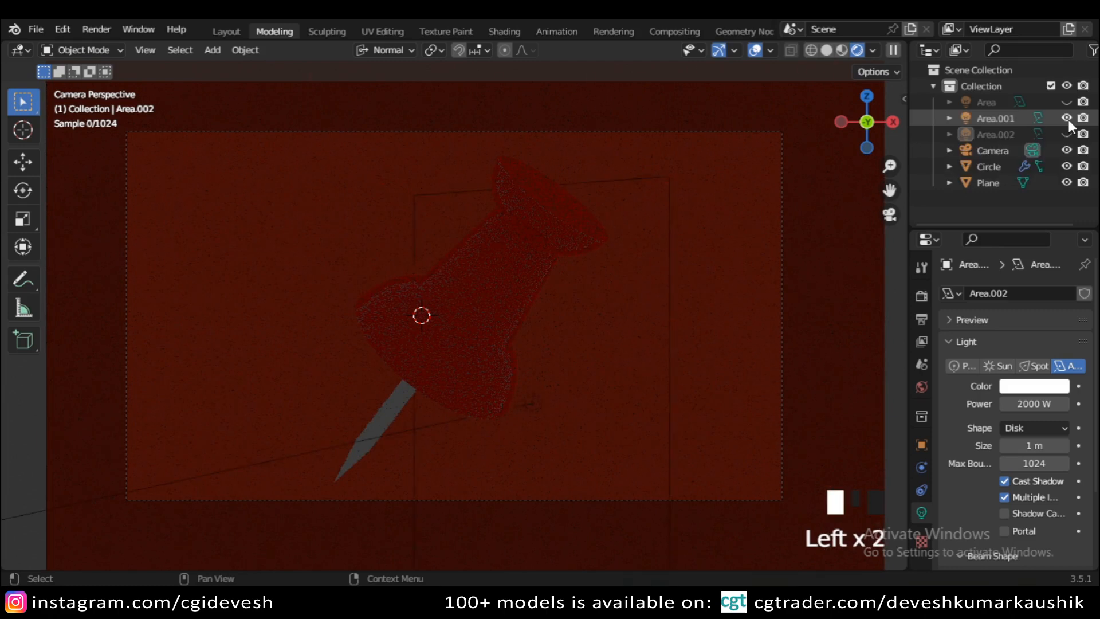
Turn off the viewport overlays and gizmos, and unhide the Area and Area.002 lights
left_click(756, 50)
left_click(717, 51)
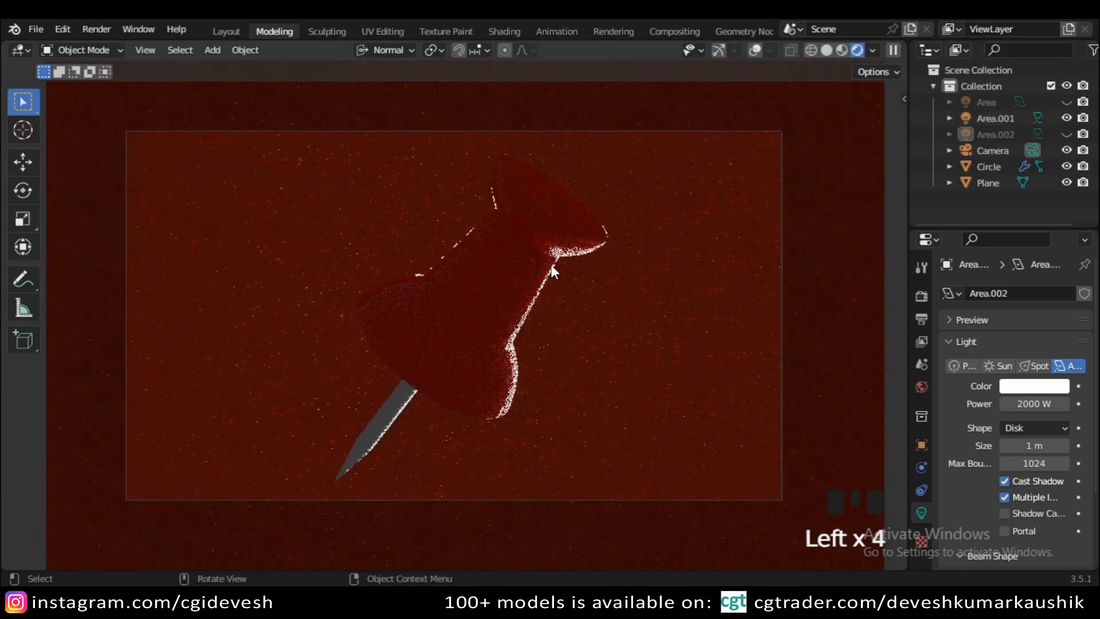
left_click(1066, 102)
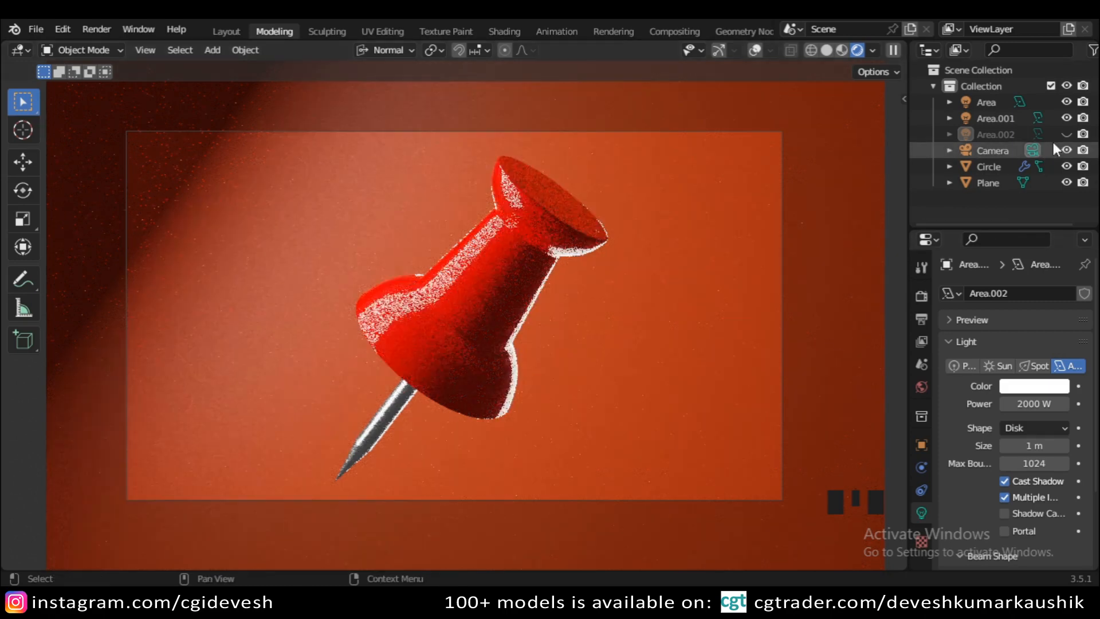
left_click(1066, 134)
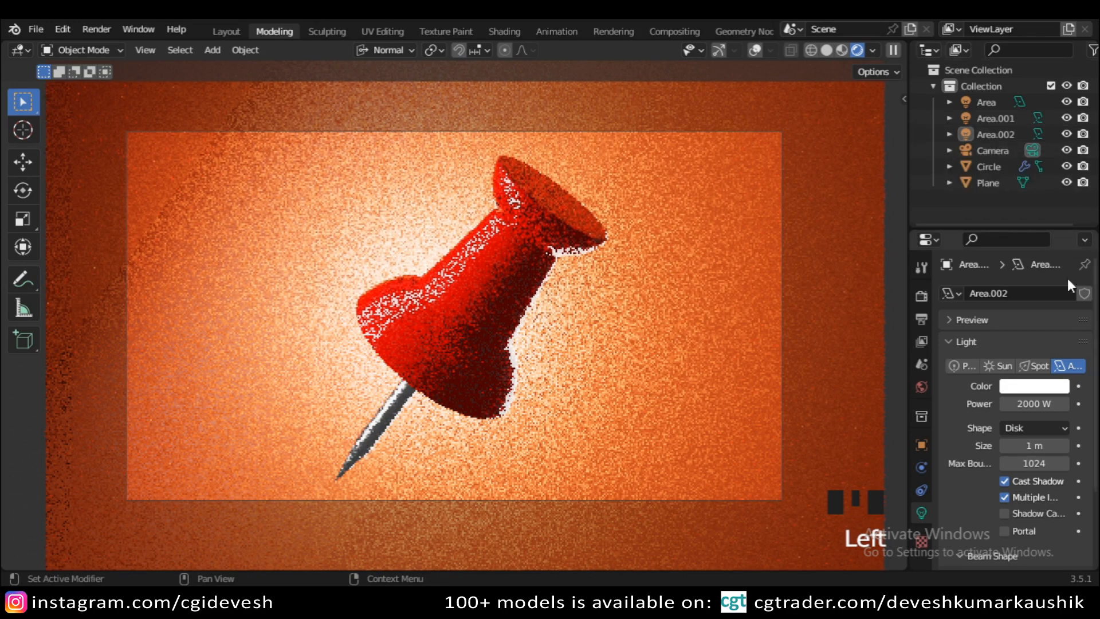
Set the camera's passepartout opacity to 1.000 so the area outside the camera frame is fully blacked out
left_click_drag(951, 229, 954, 203)
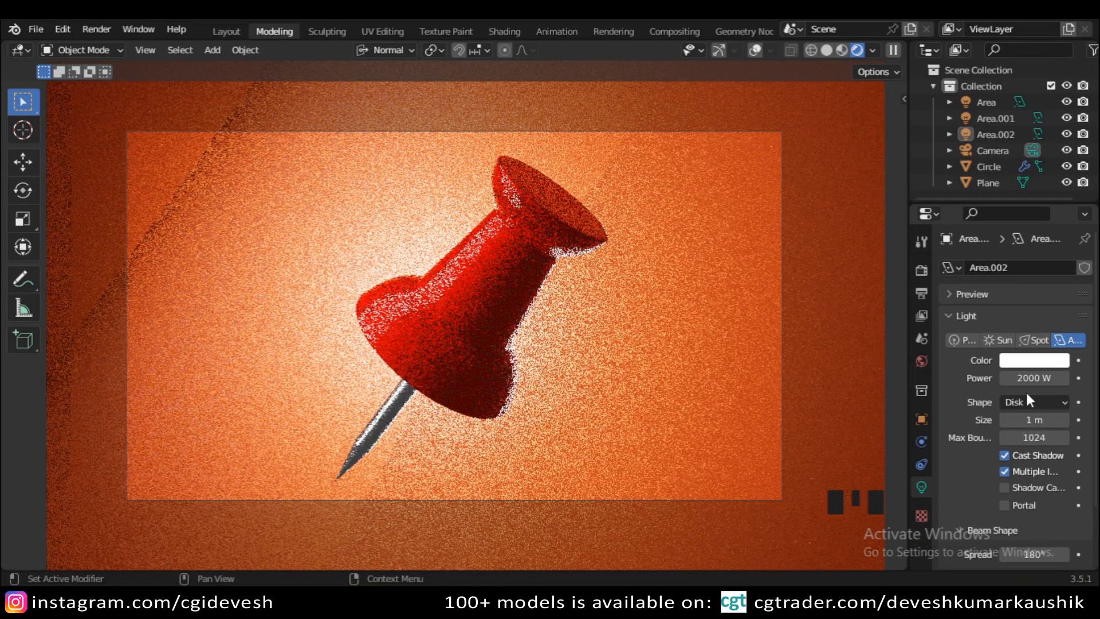
left_click(920, 270)
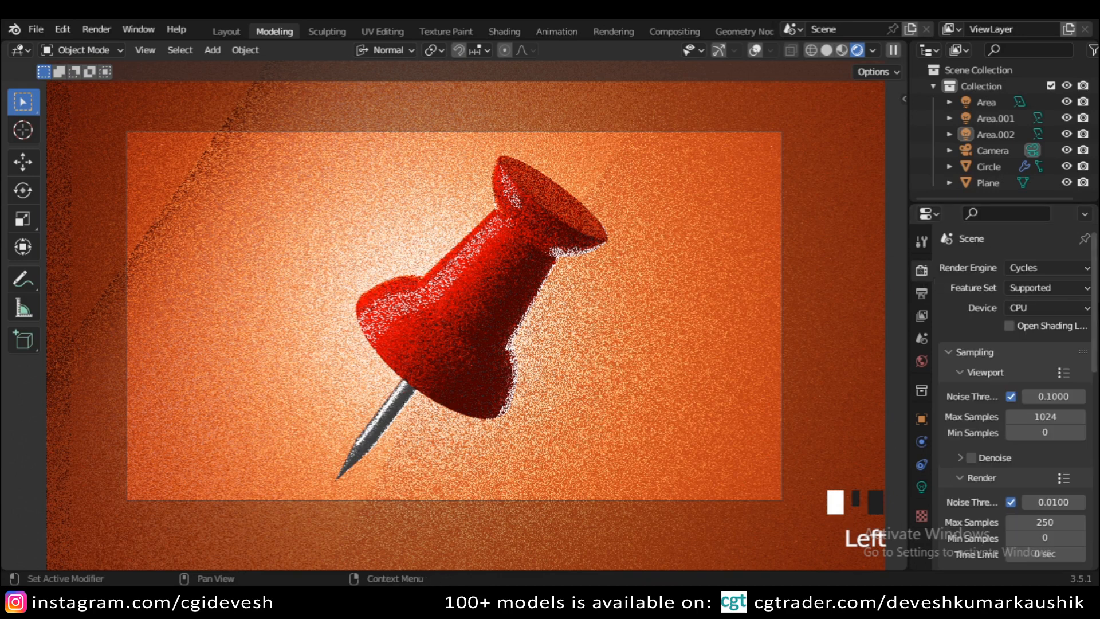
left_click(920, 270)
scroll(1017, 398, "down", 7)
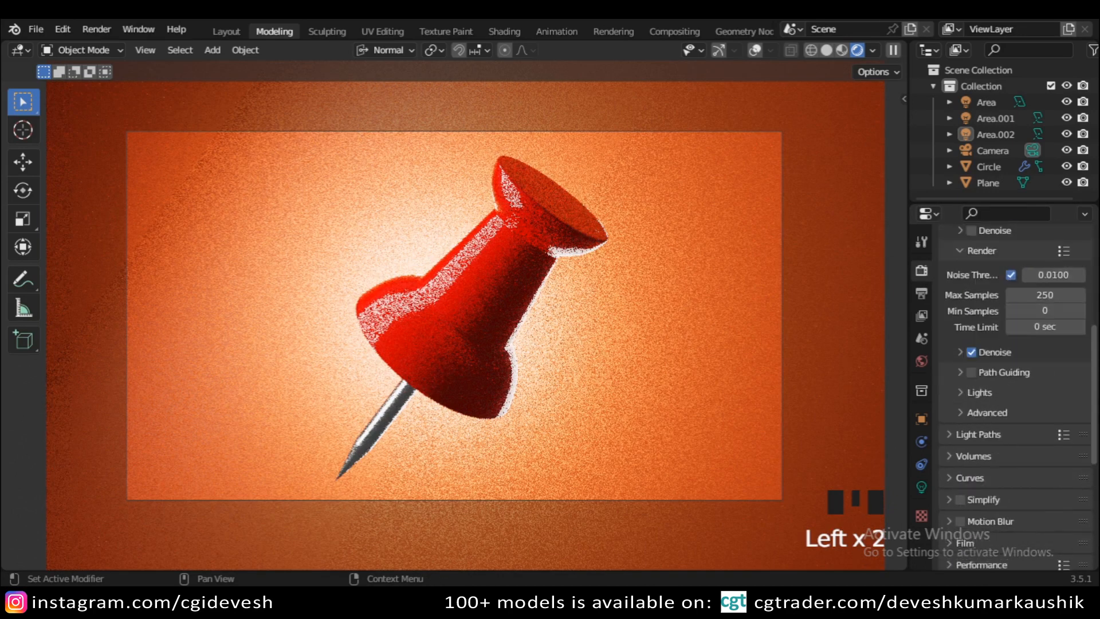
scroll(974, 229, "up", 5)
left_click(988, 167)
left_click(992, 151)
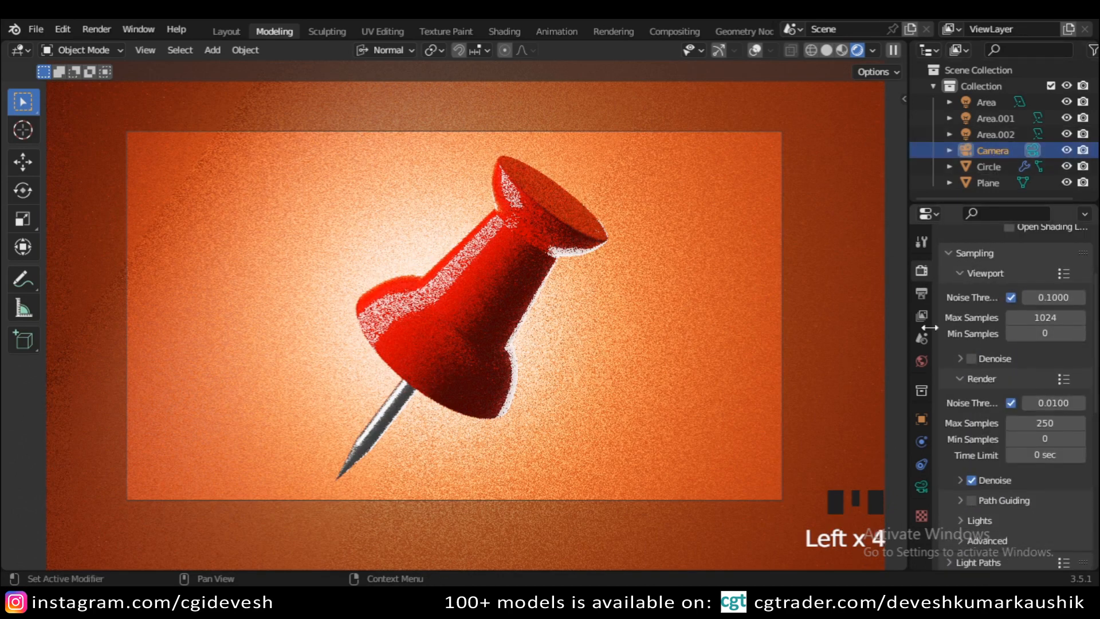
left_click(921, 484)
scroll(1022, 442, "down", 4)
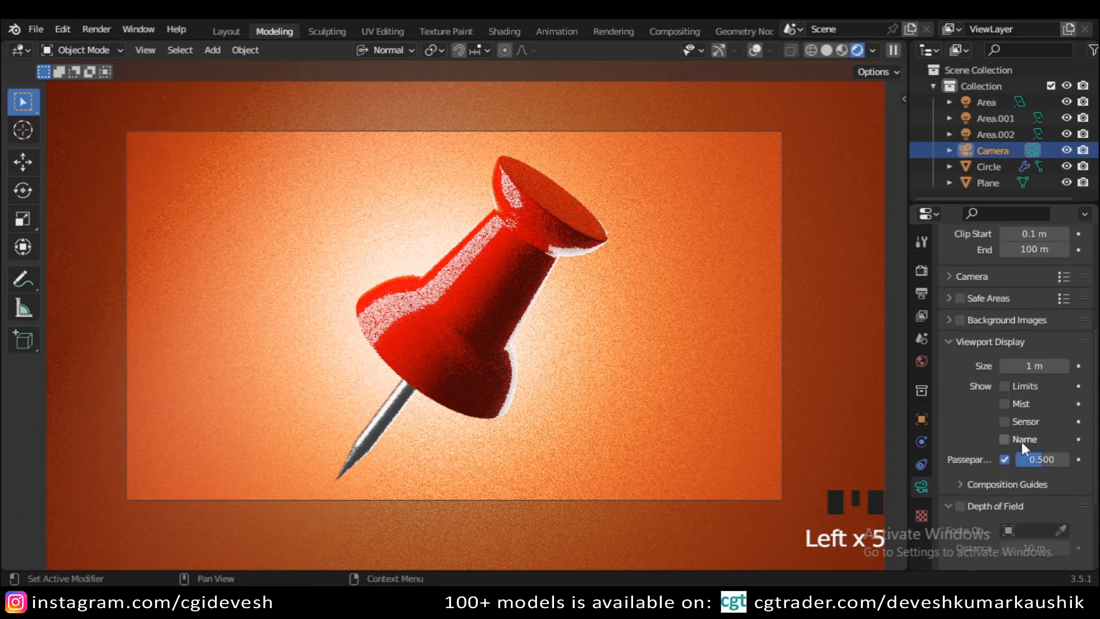
scroll(1023, 442, "down", 2)
left_click_drag(1036, 390, 1071, 395)
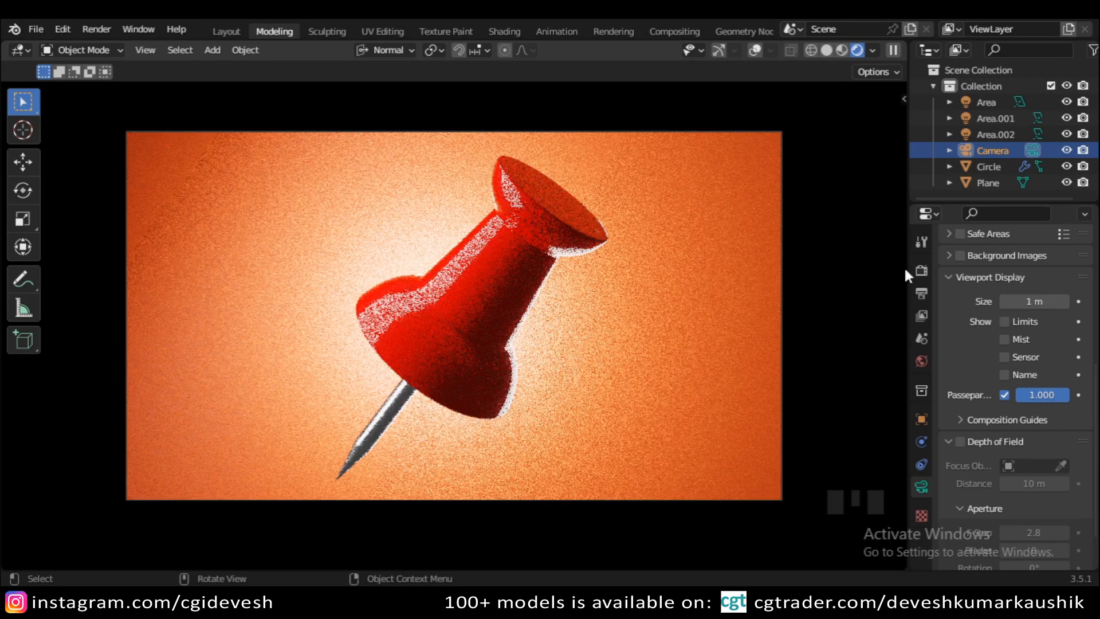
Set the render's Color Management look to Very High Contrast and hide the viewport's tool shelf
left_click(920, 268)
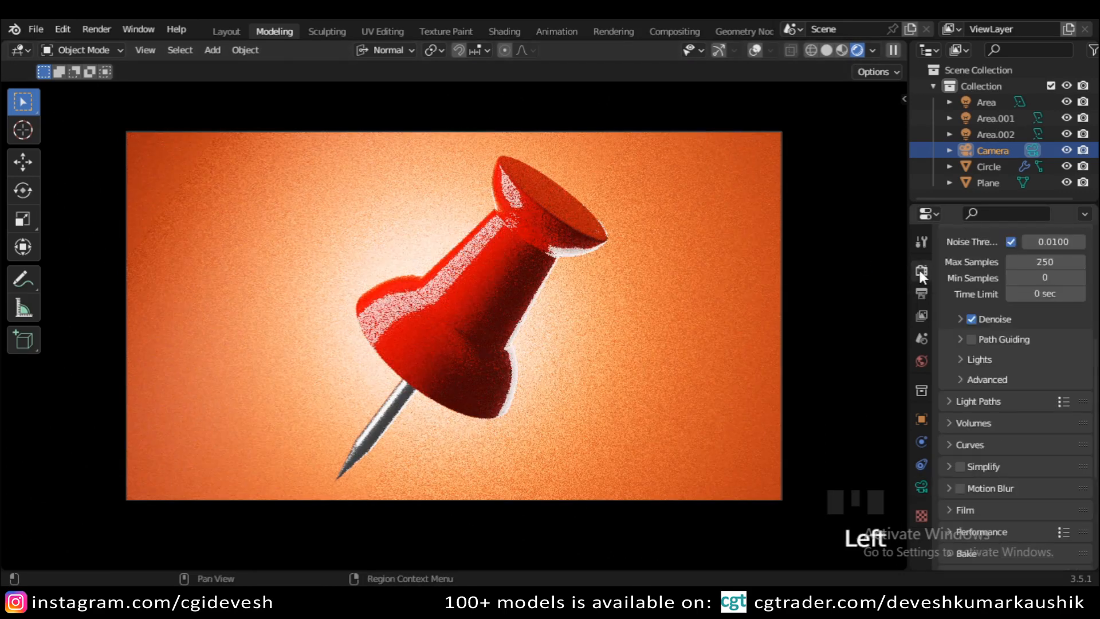
left_click_drag(1094, 389, 1095, 475)
left_click(1042, 475)
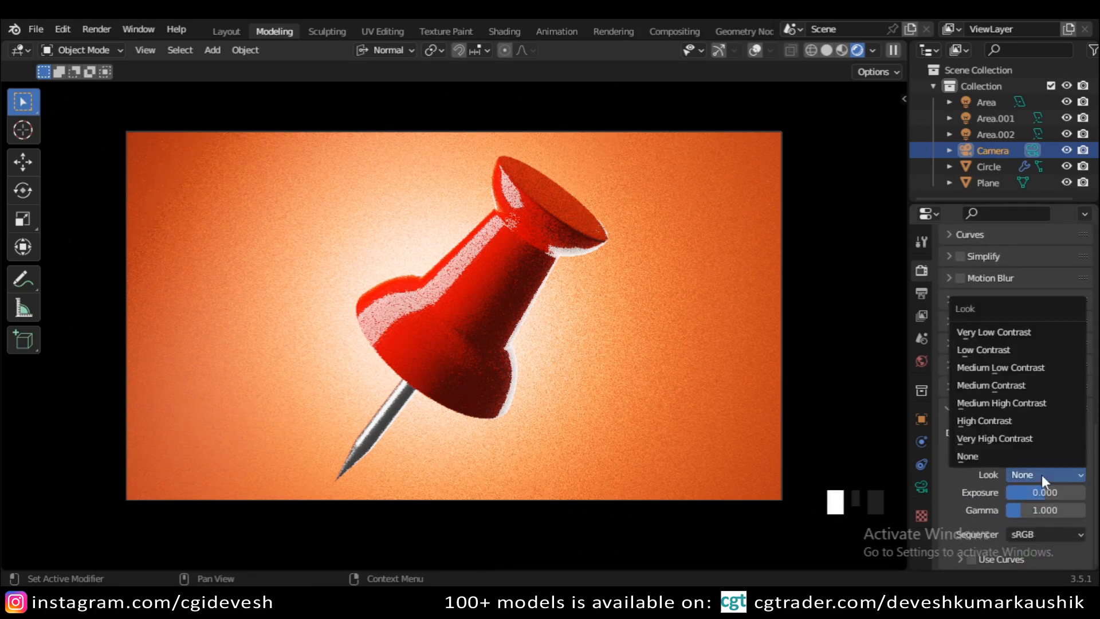
left_click(1036, 439)
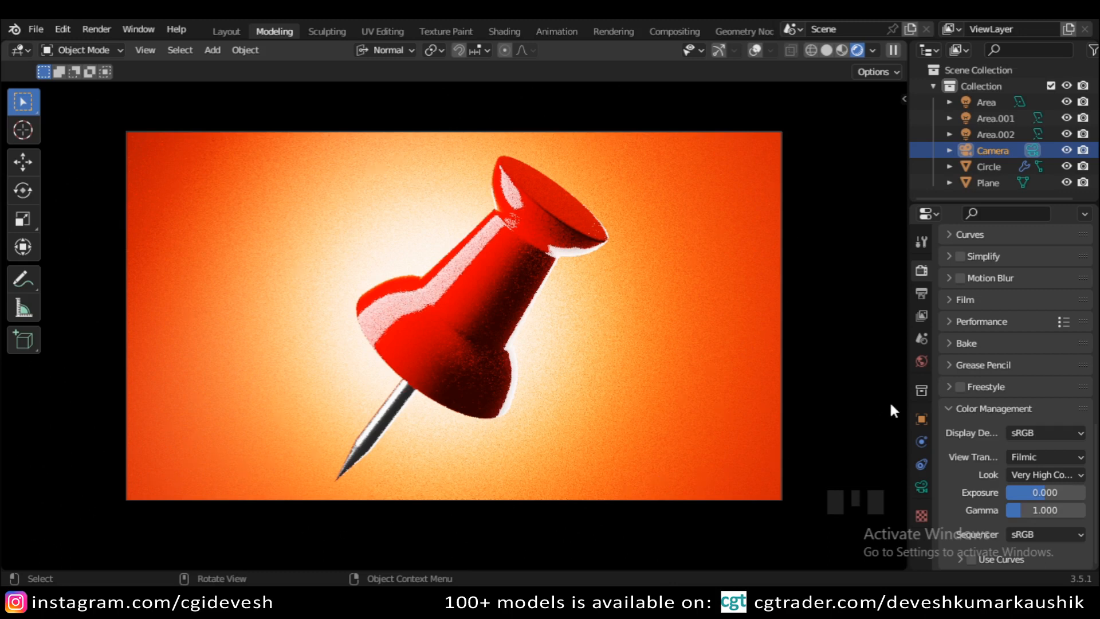
key("t")
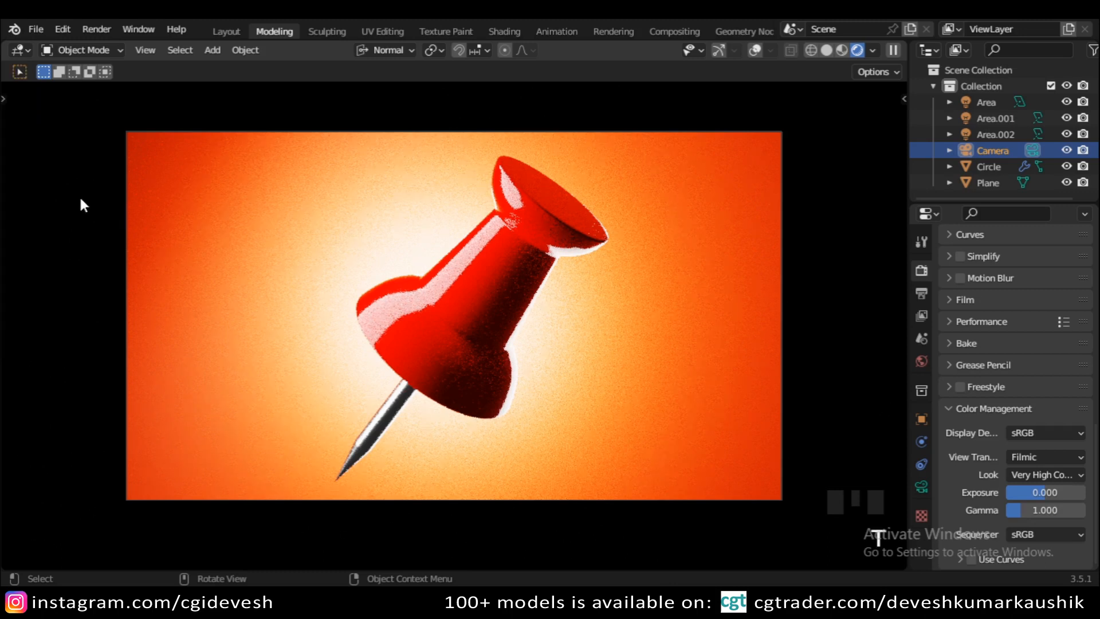